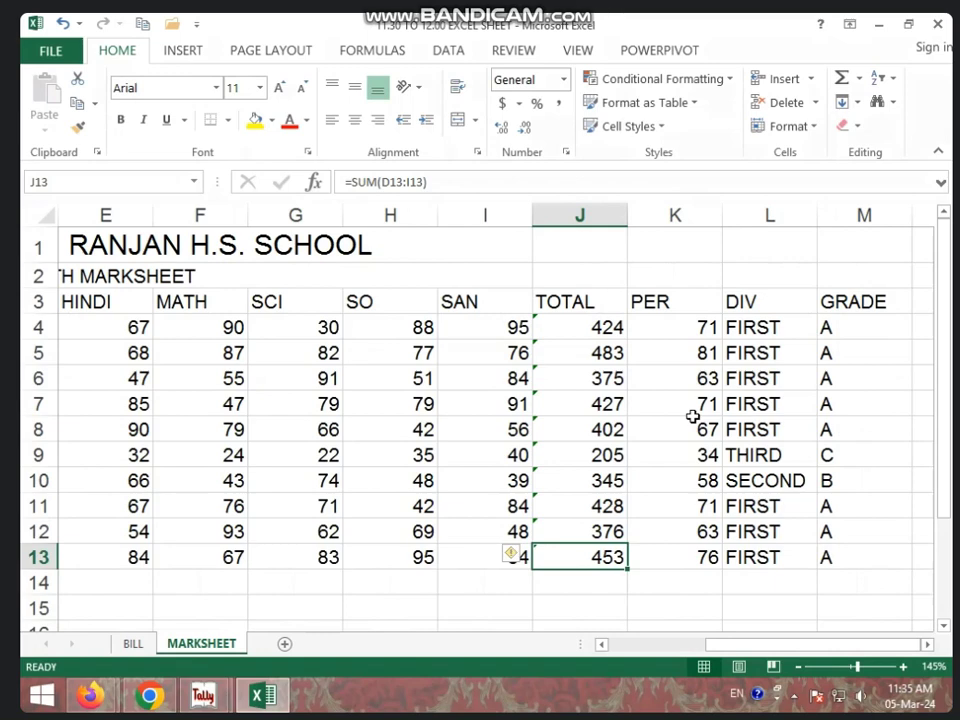
# Step: Clear the existing PER, DIV and GRADE values in K4:M13
pyautogui.click(679, 328)
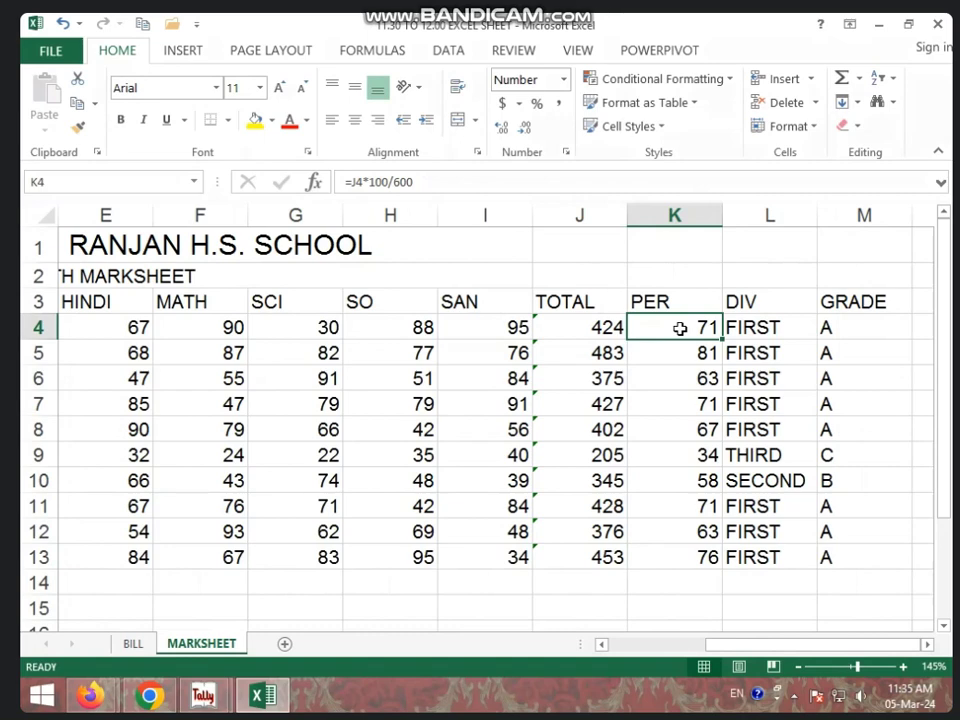
pyautogui.click(576, 334)
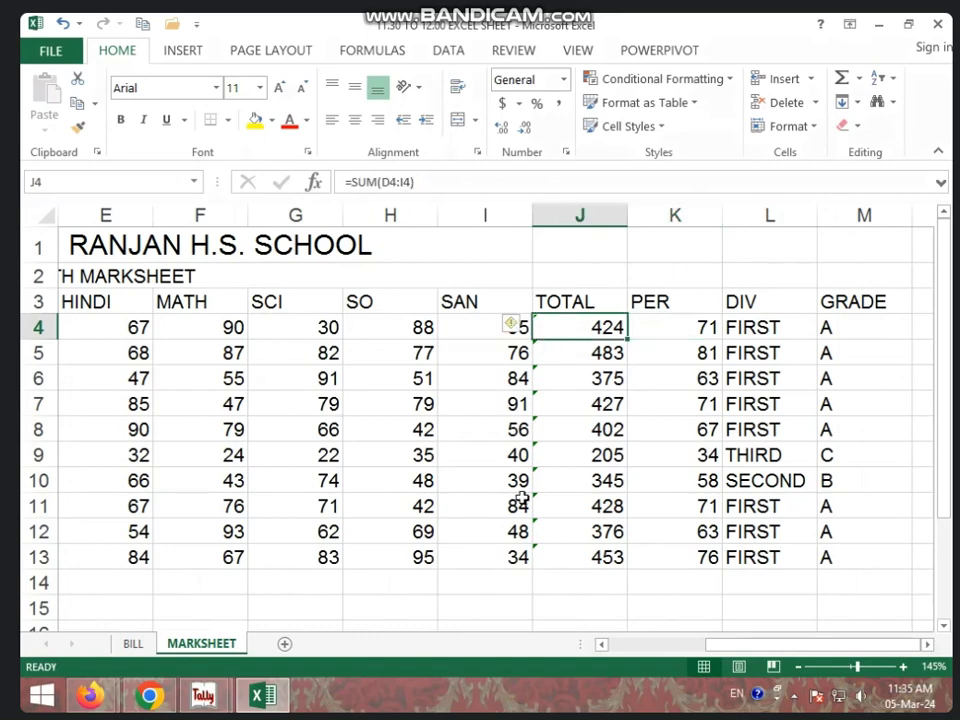
pyautogui.moveTo(666, 318); pyautogui.dragTo(880, 554)
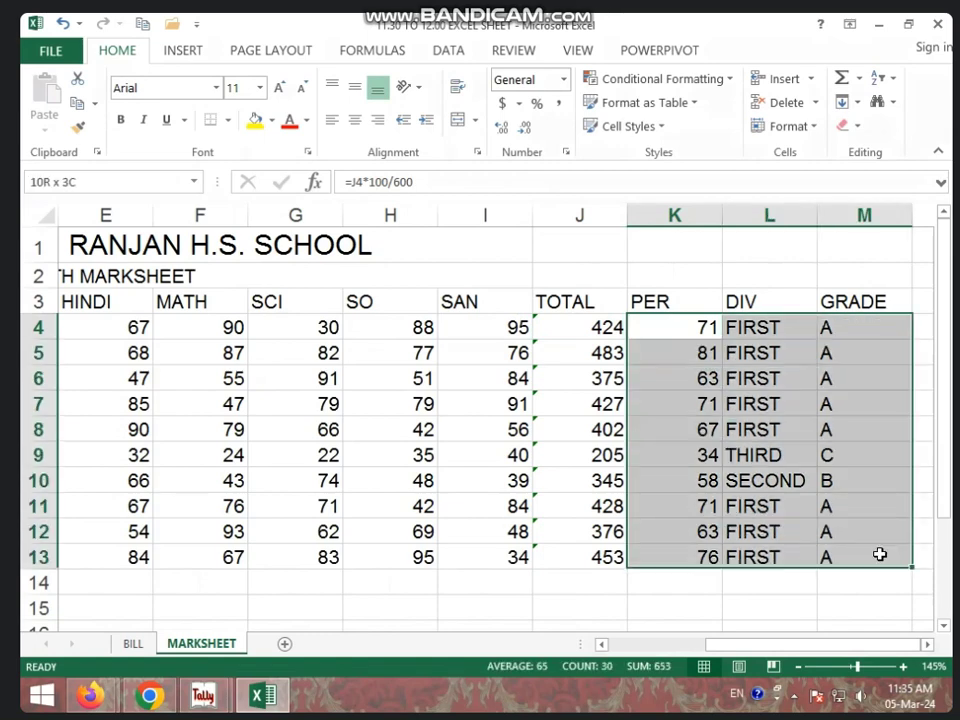
pyautogui.press('Delete')
# Step: Enter =J4*100/600 in K4 to compute the first student's percentage
pyautogui.click(793, 589)
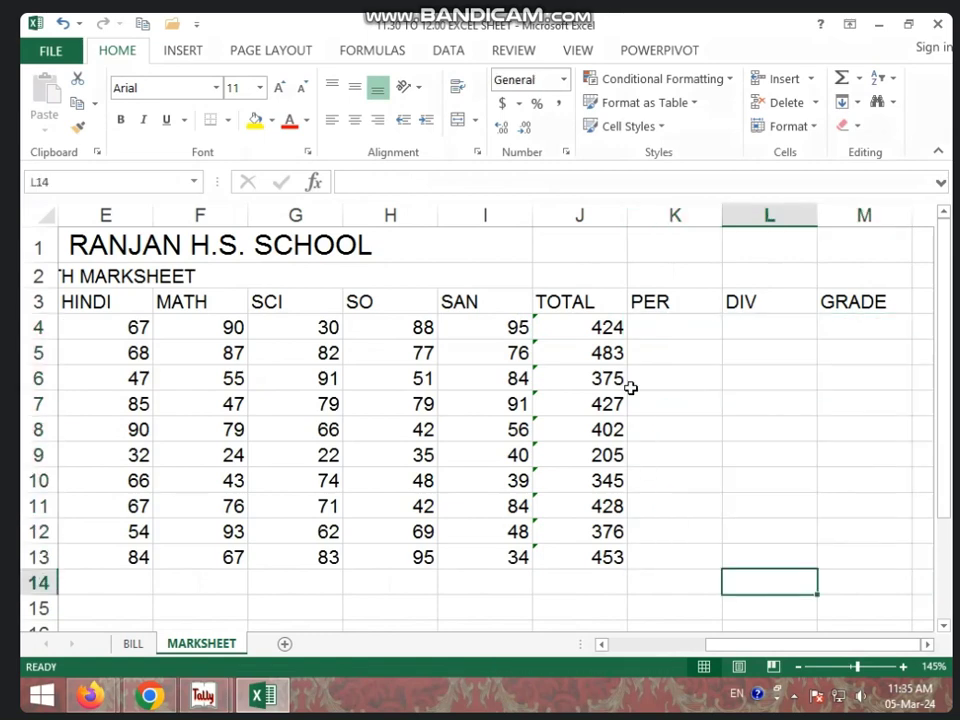
pyautogui.click(590, 332)
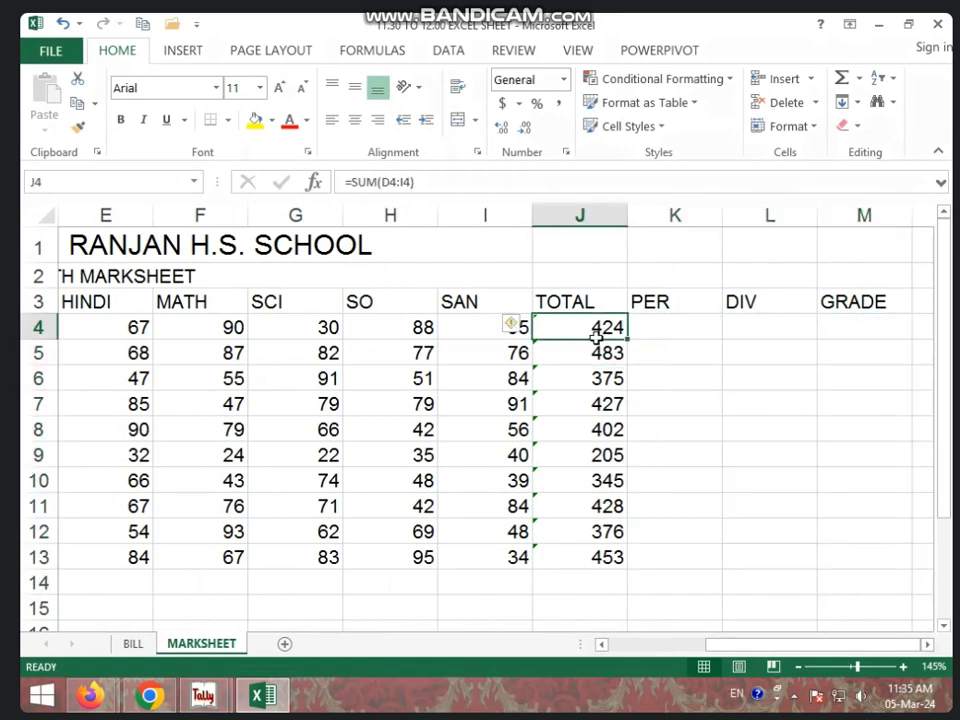
pyautogui.click(690, 336)
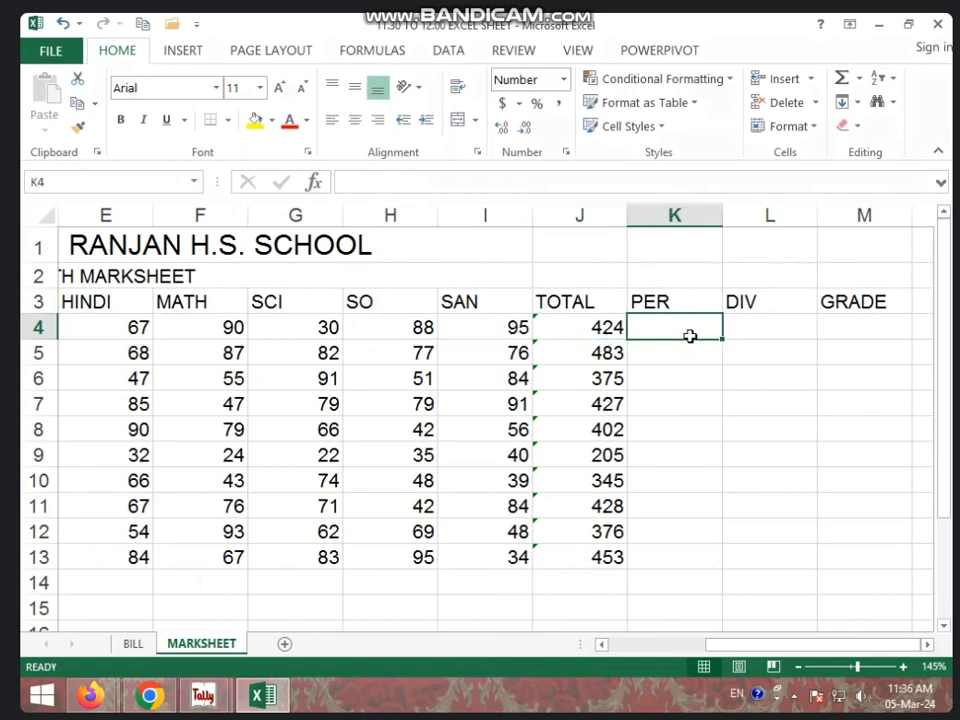
pyautogui.write('=')
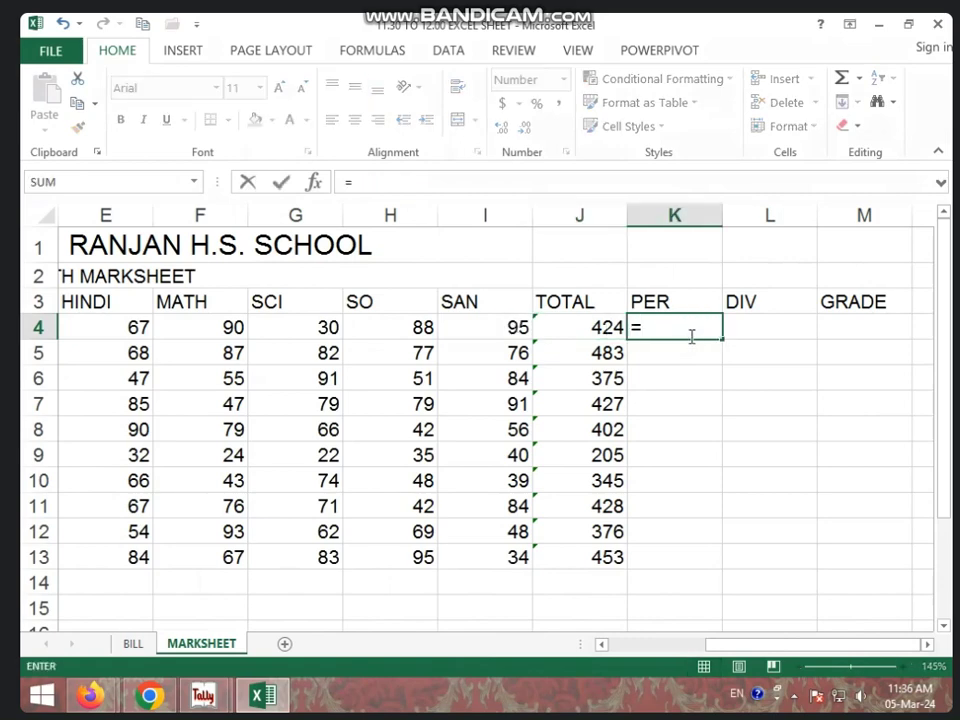
pyautogui.click(576, 327)
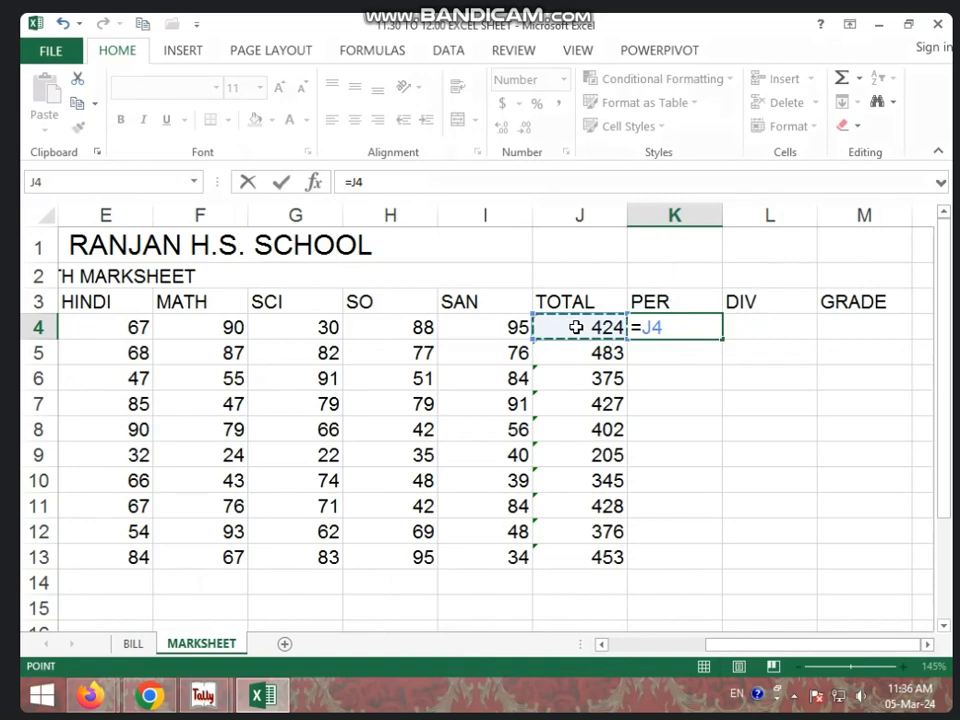
pyautogui.write('*100')
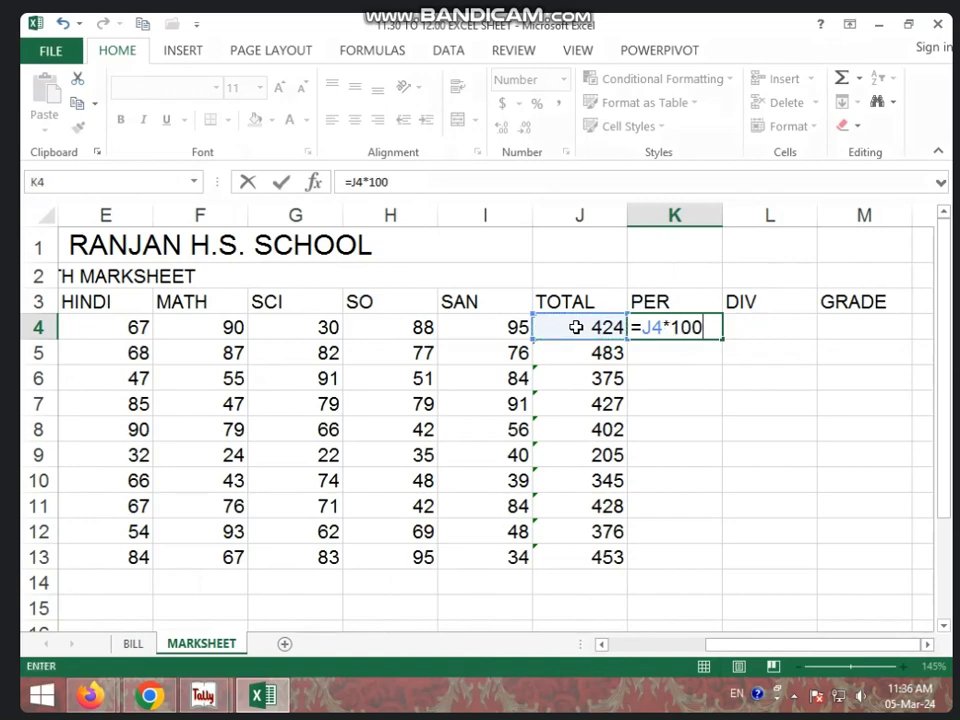
pyautogui.write('/600')
pyautogui.press('Return')
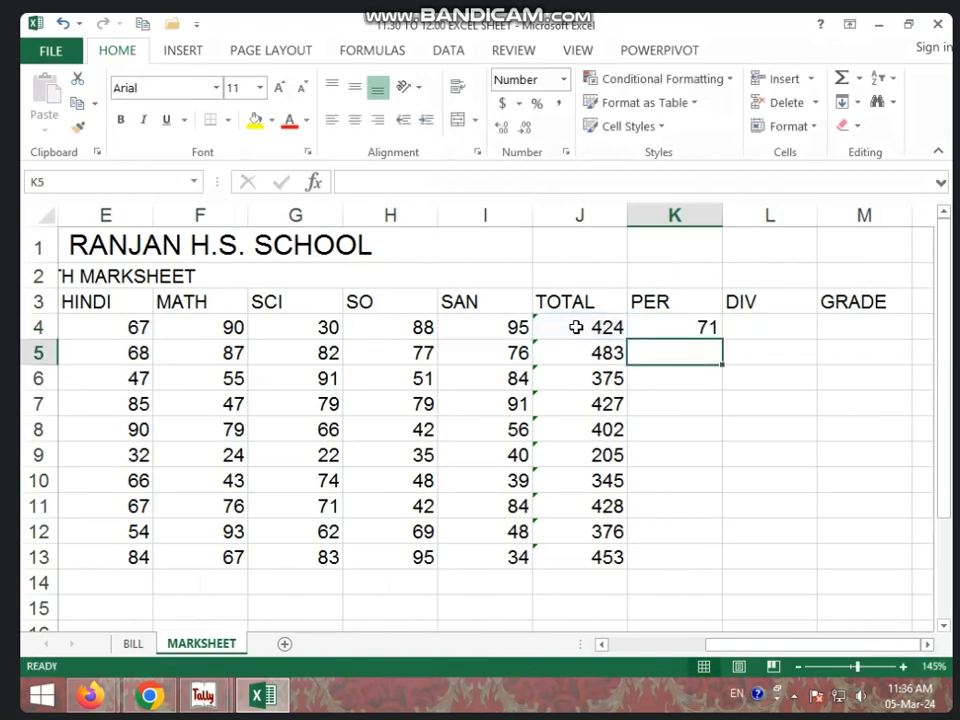
# Step: Copy the percentage formula from K4 down through K13
pyautogui.click(668, 327)
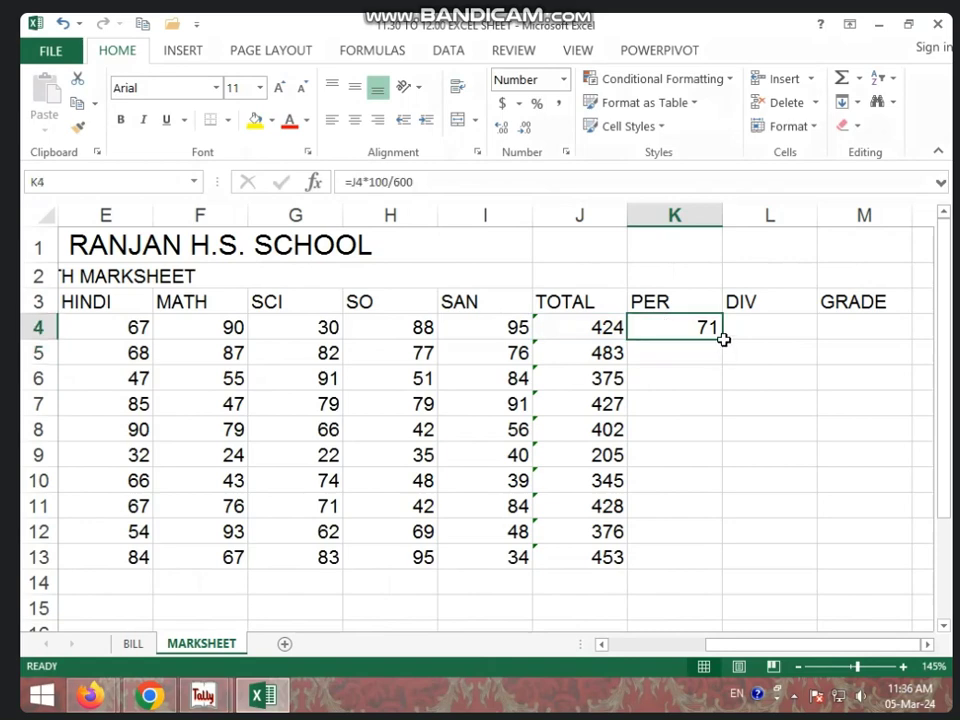
pyautogui.moveTo(723, 333); pyautogui.dragTo(695, 557)
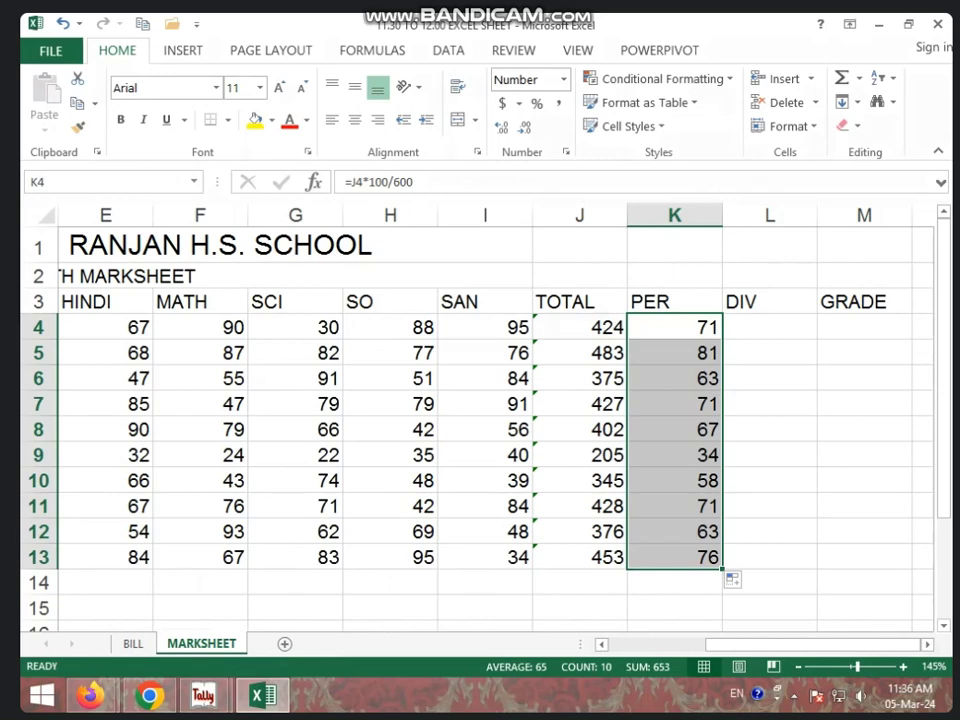
pyautogui.click(783, 335)
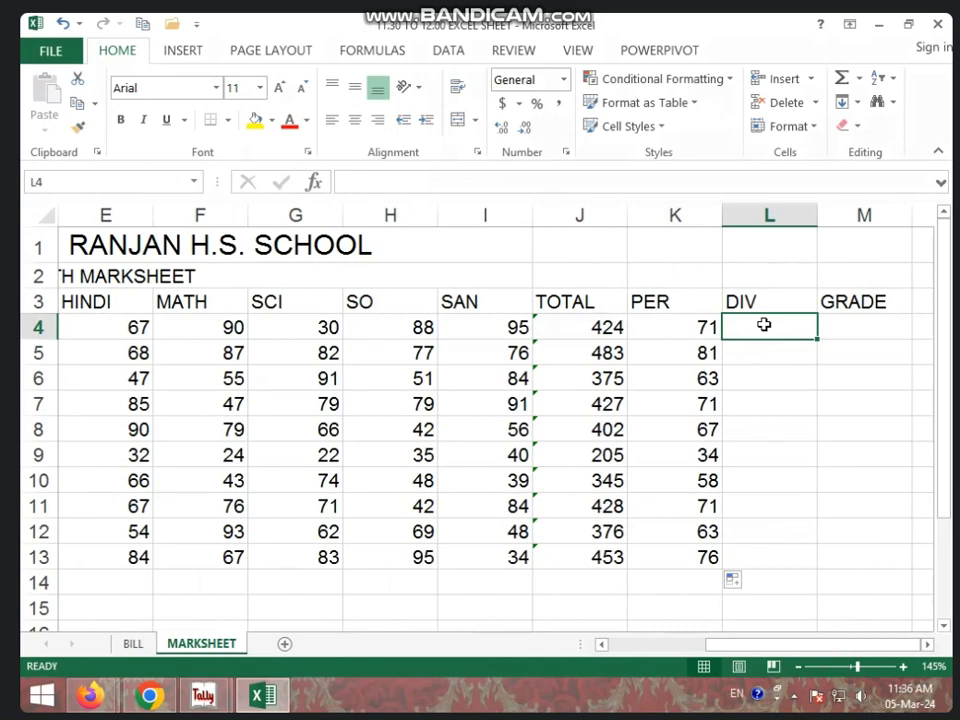
# Step: Enter a nested IF in L4 giving FIRST at 60, SECOND at 45, THIRD at 33, else FAIL
pyautogui.write('=IF')
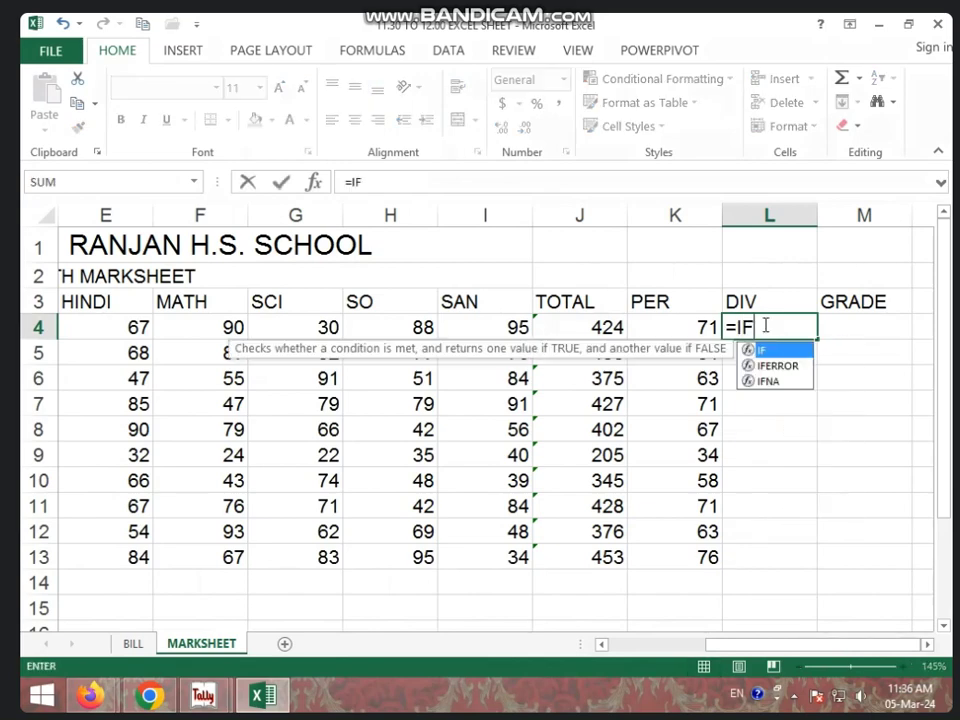
pyautogui.write('(')
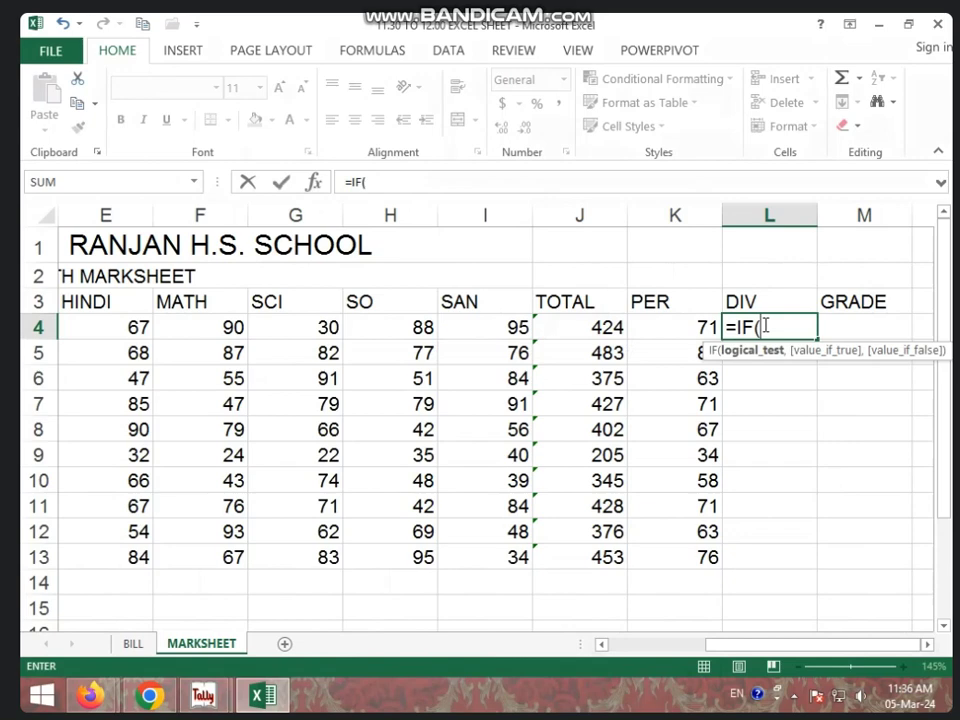
pyautogui.click(697, 323)
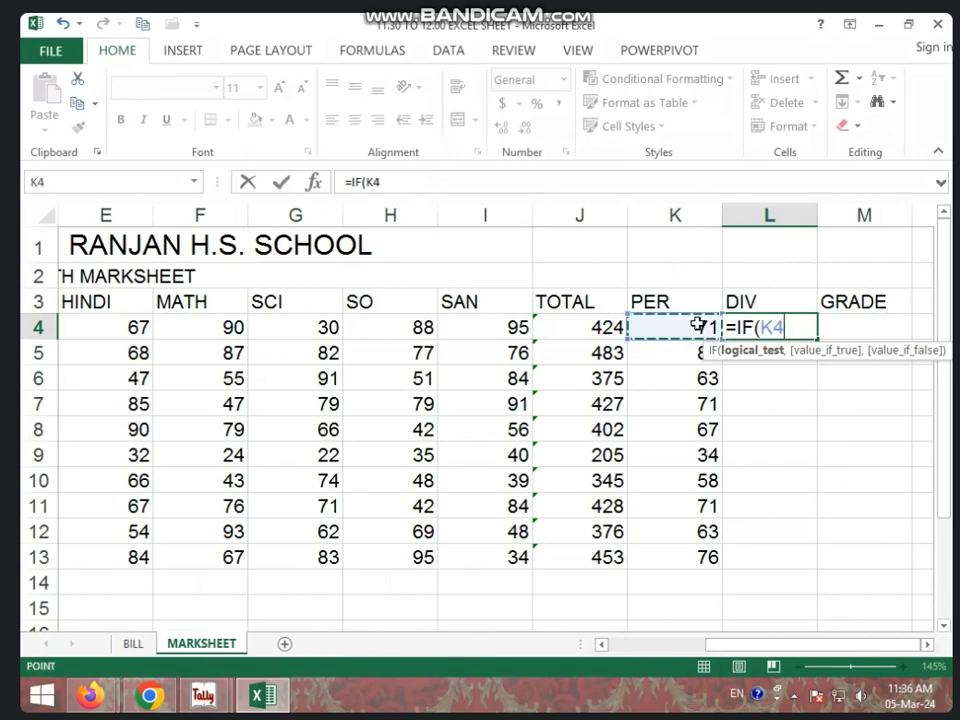
pyautogui.write('>')
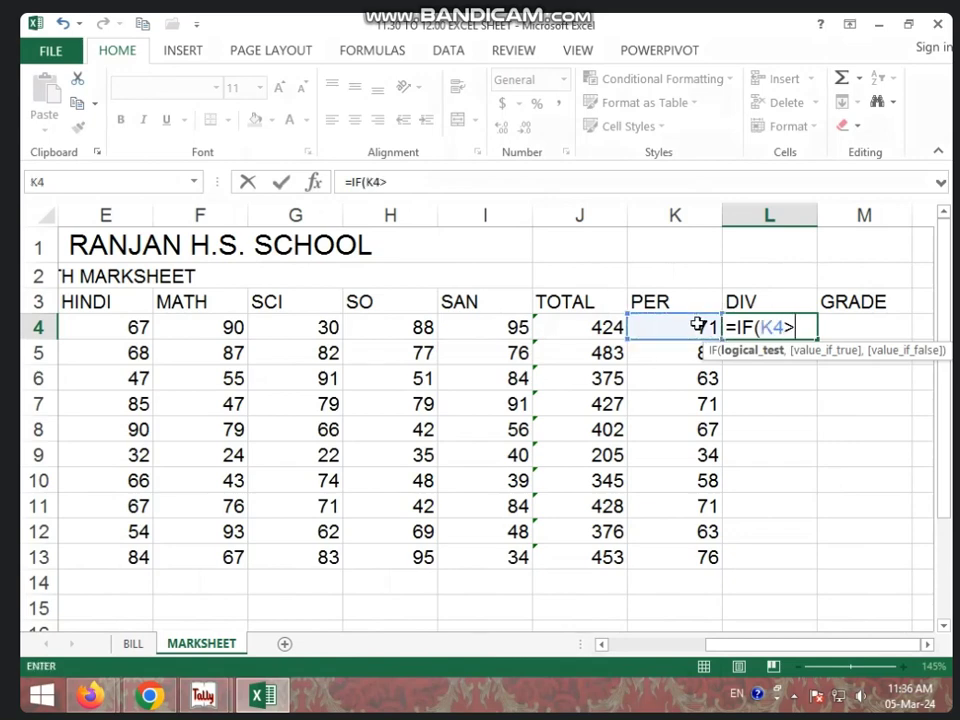
pyautogui.write('=60')
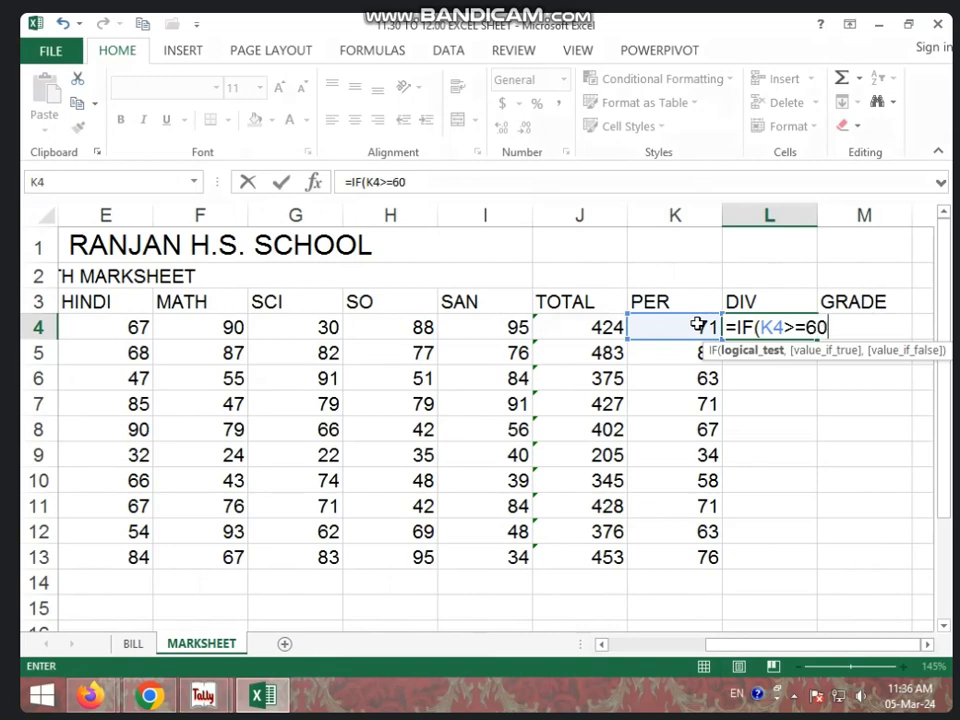
pyautogui.write(',"F')
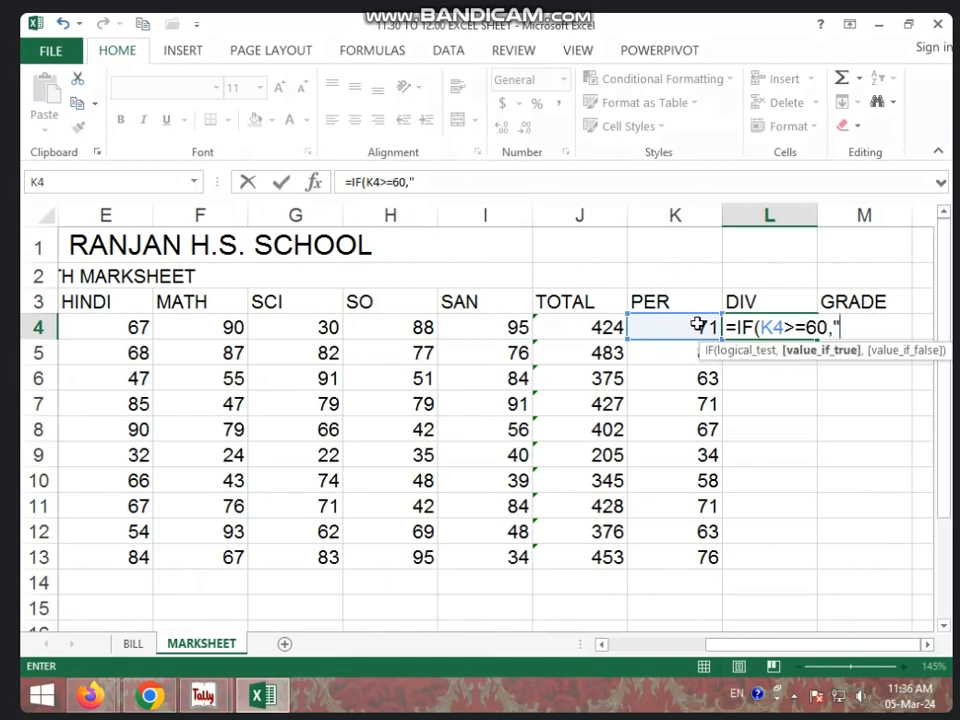
pyautogui.write('IRST')
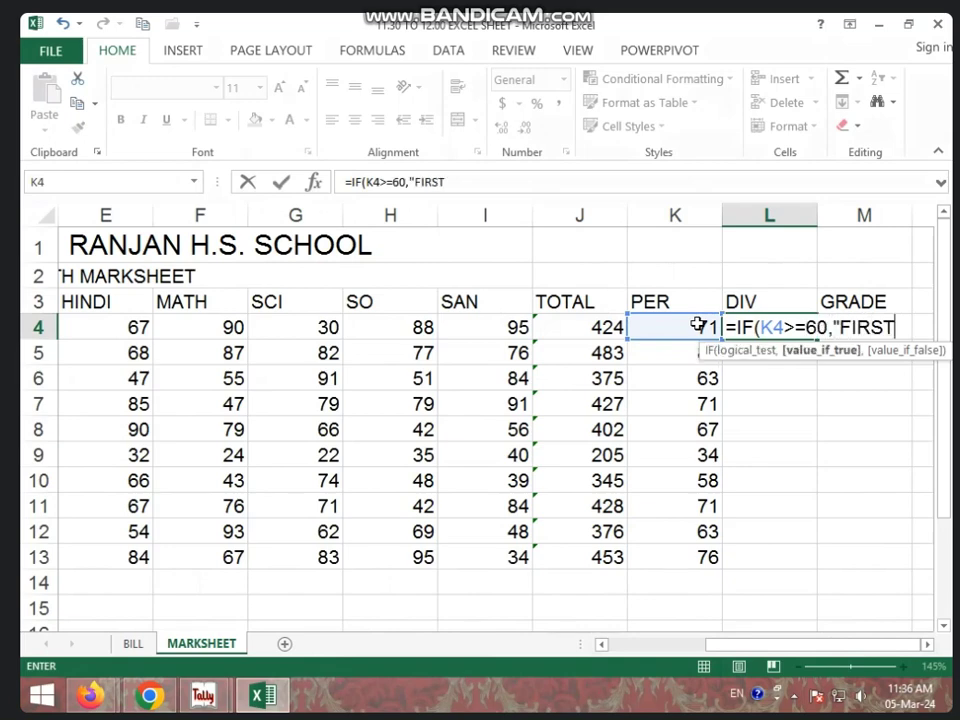
pyautogui.write('"')
pyautogui.write(',')
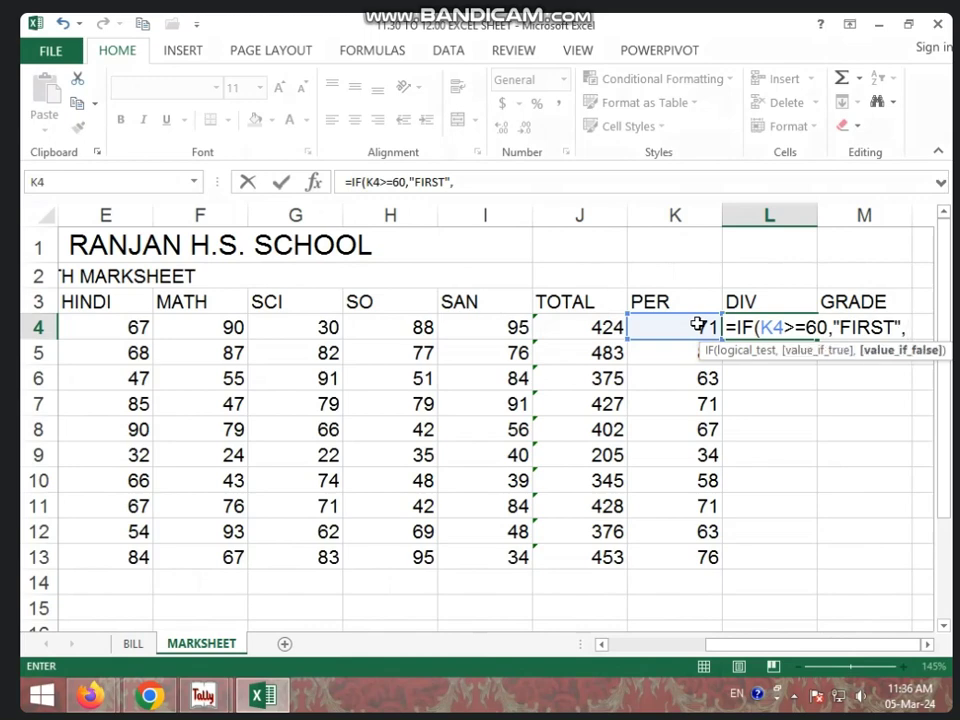
pyautogui.write('IF')
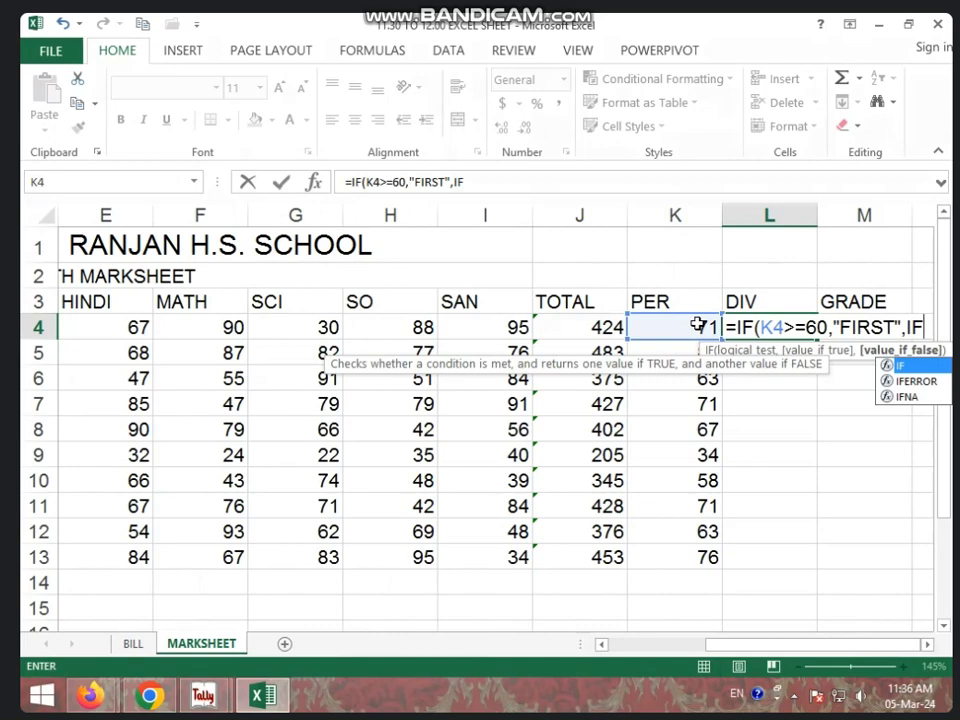
pyautogui.write('(')
pyautogui.click(697, 325)
pyautogui.write('>=45')
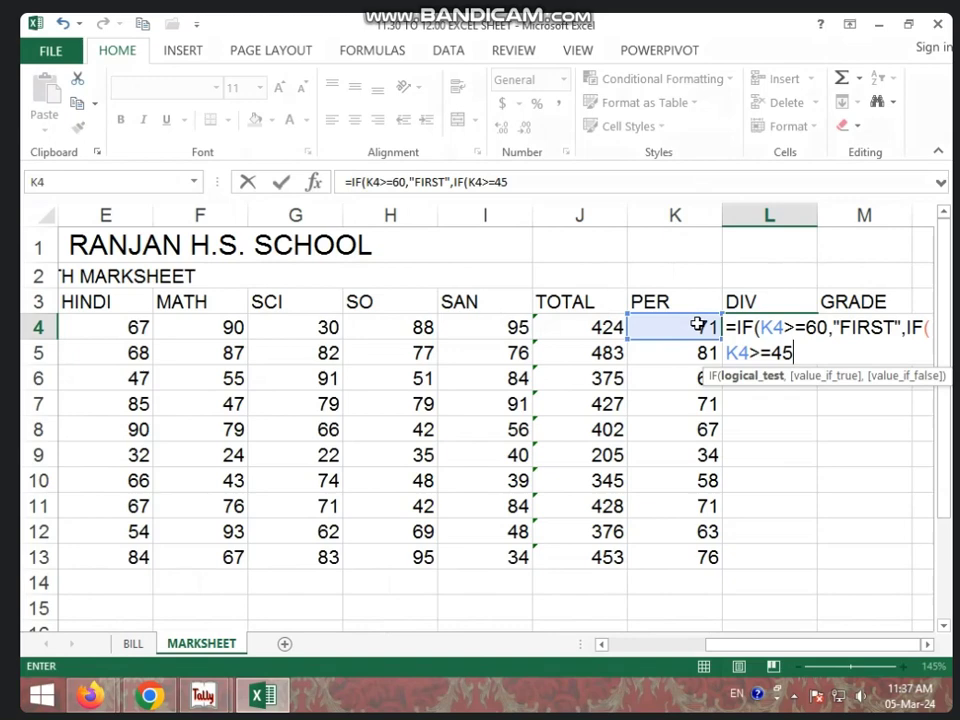
pyautogui.write(',"')
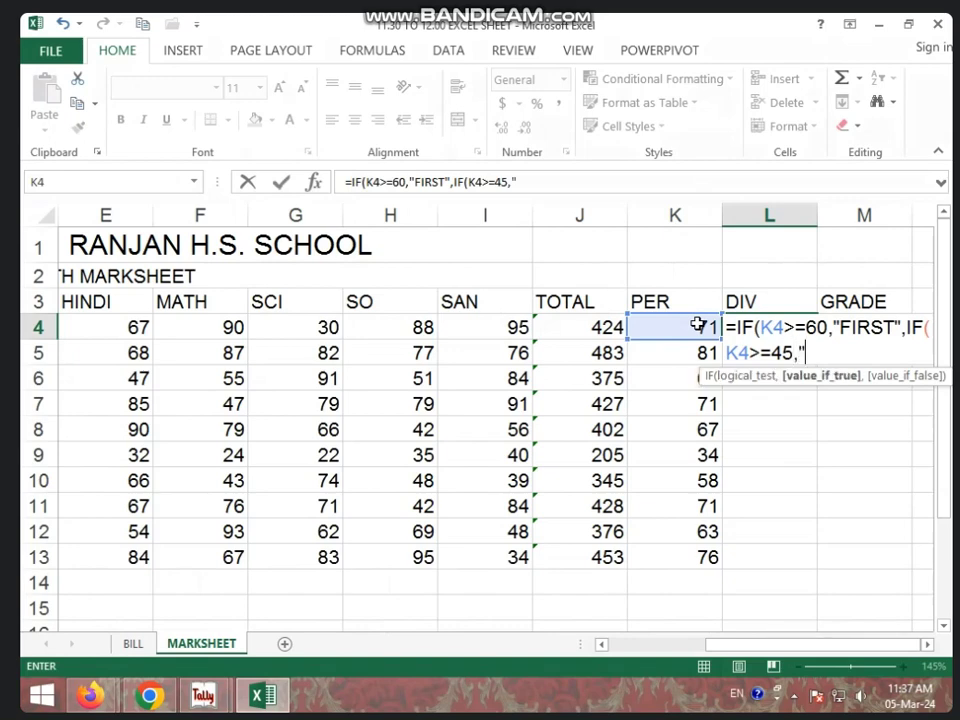
pyautogui.write('SECO')
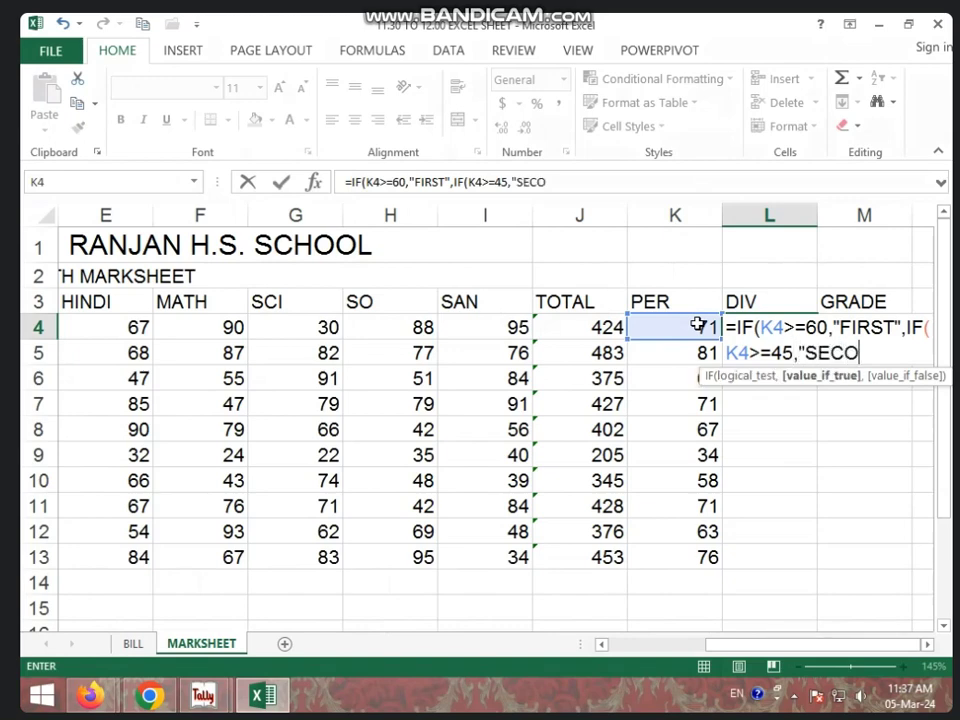
pyautogui.write('ND",IF')
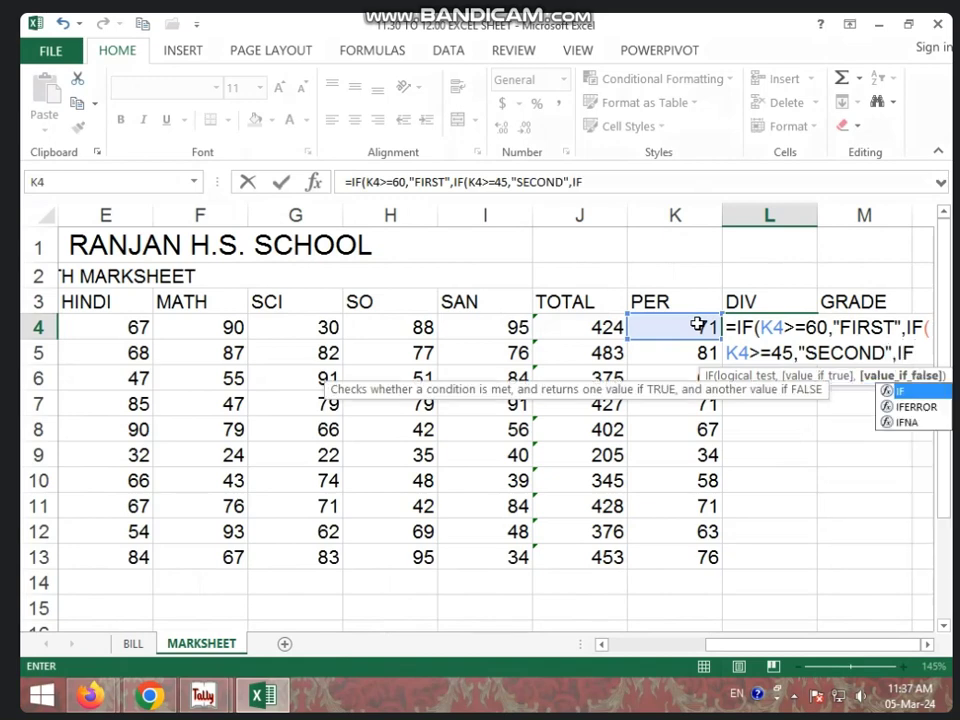
pyautogui.write('(')
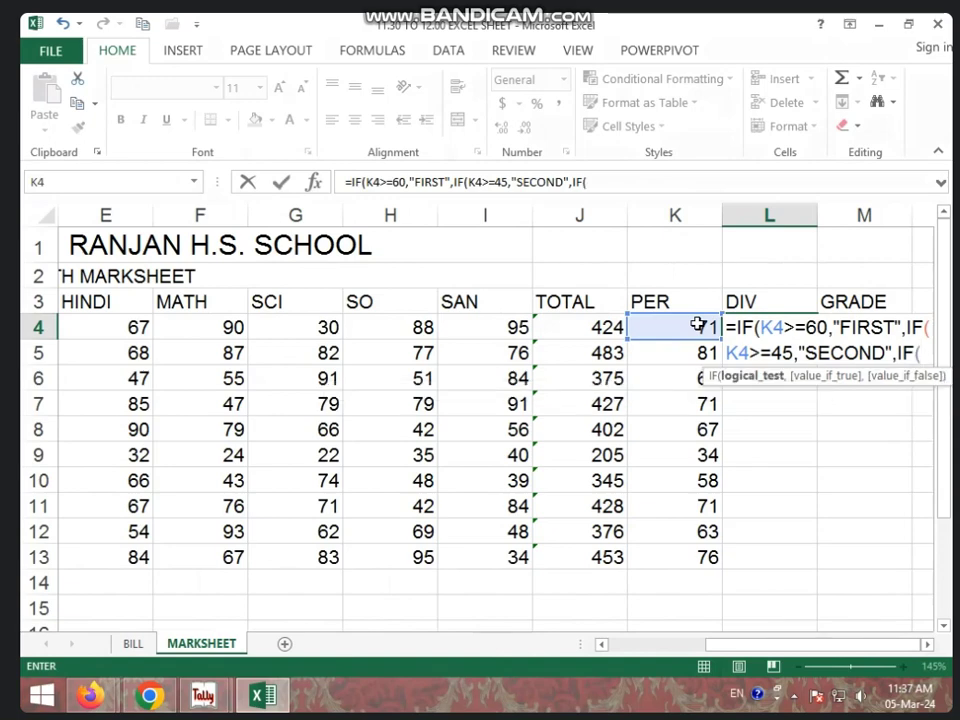
pyautogui.click(697, 323)
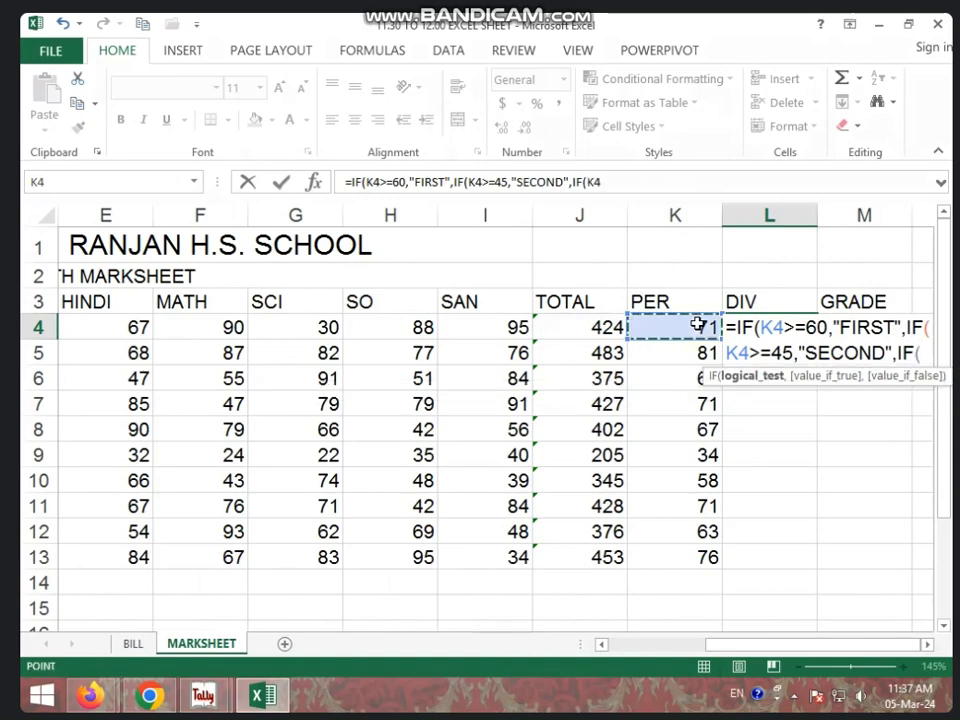
pyautogui.write('>=')
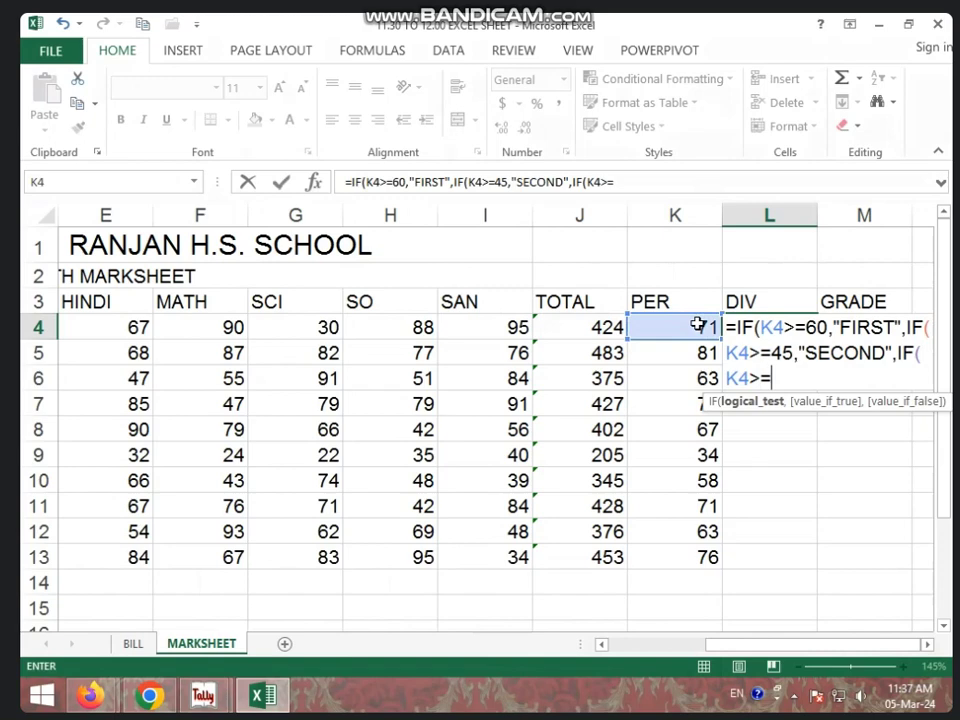
pyautogui.write('33,"T')
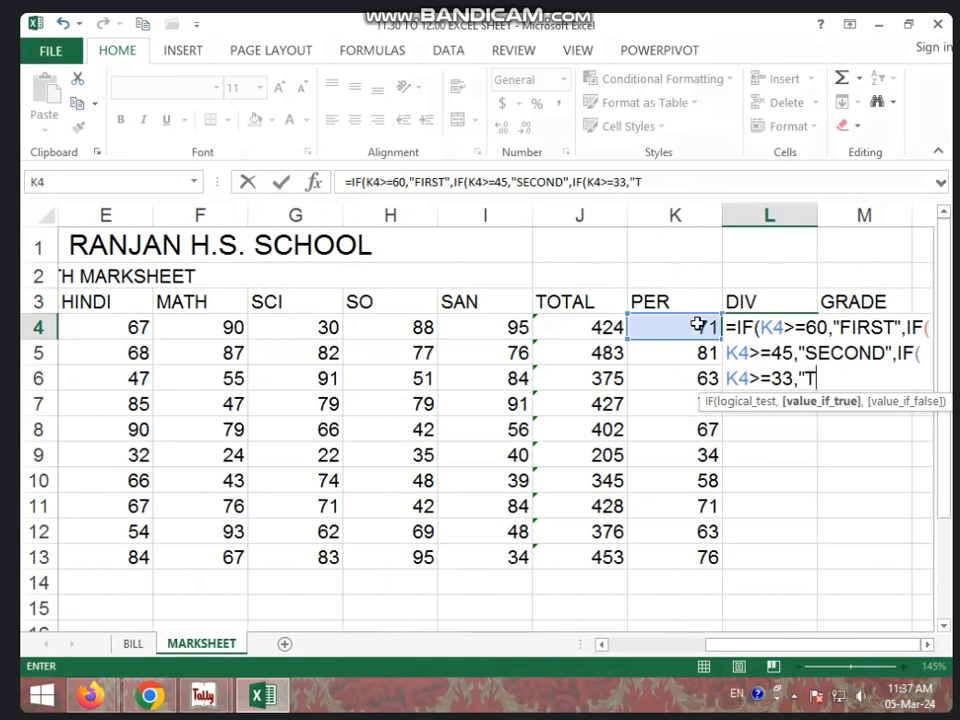
pyautogui.write('HIRD"')
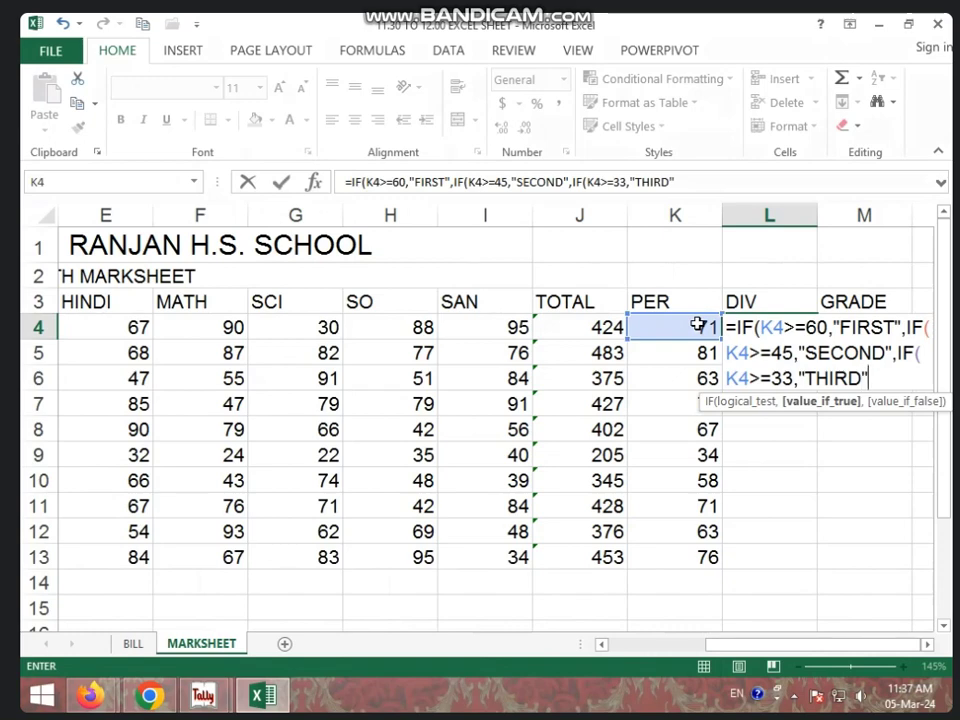
pyautogui.write(',')
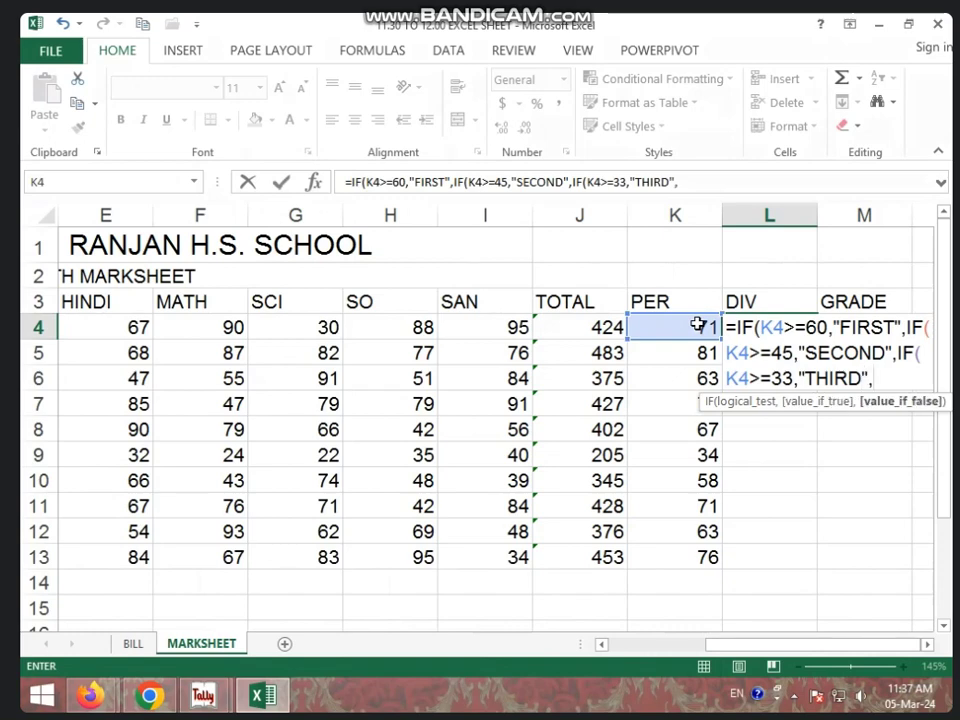
pyautogui.write('IF')
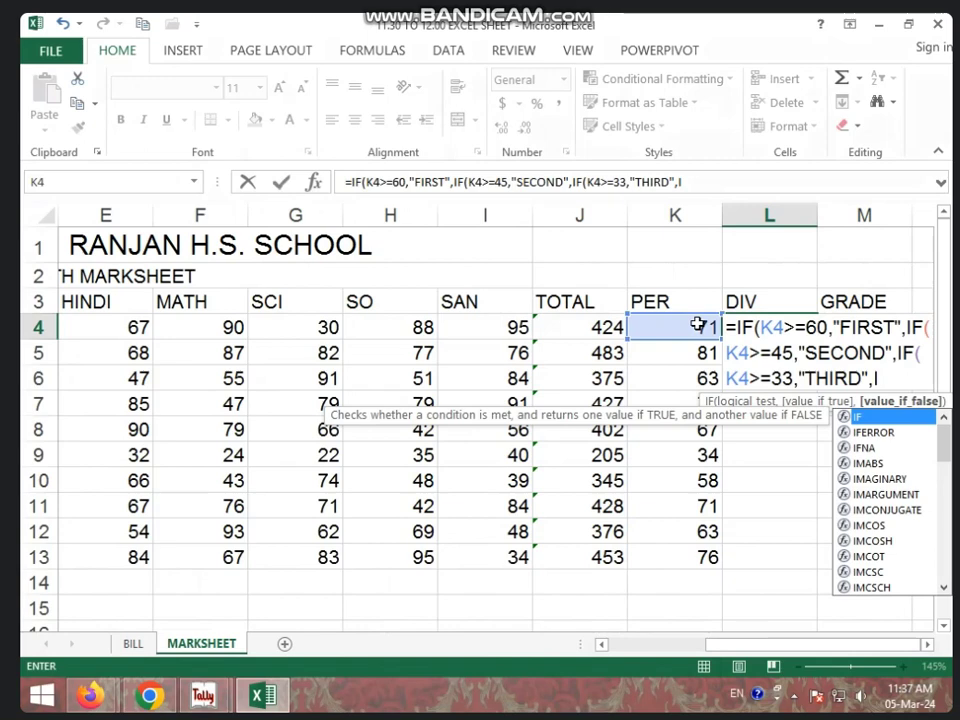
pyautogui.write('(')
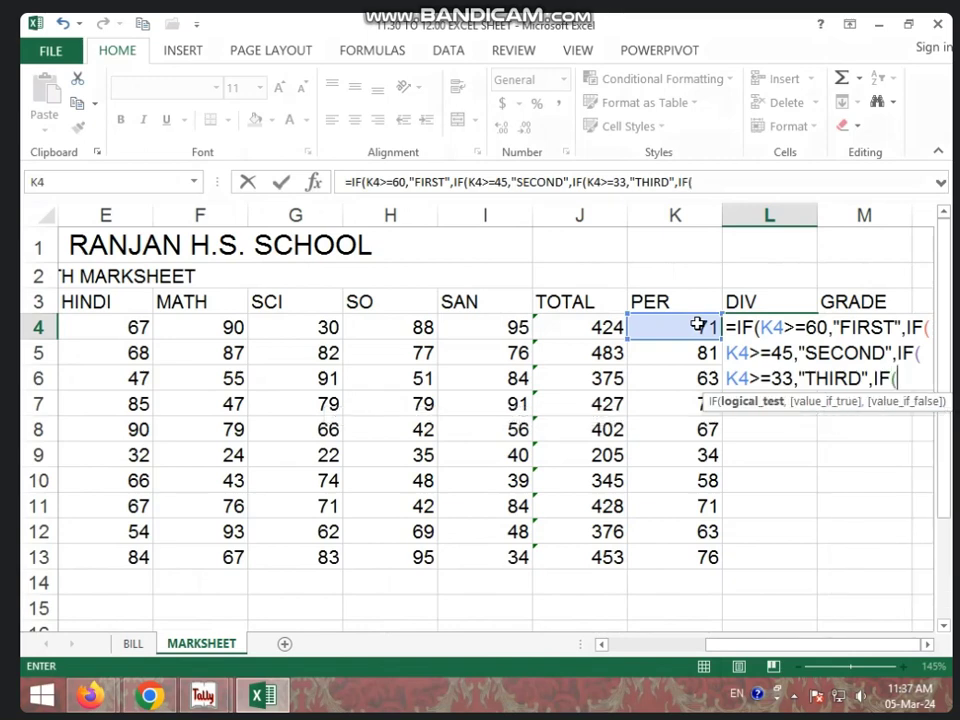
pyautogui.click(697, 324)
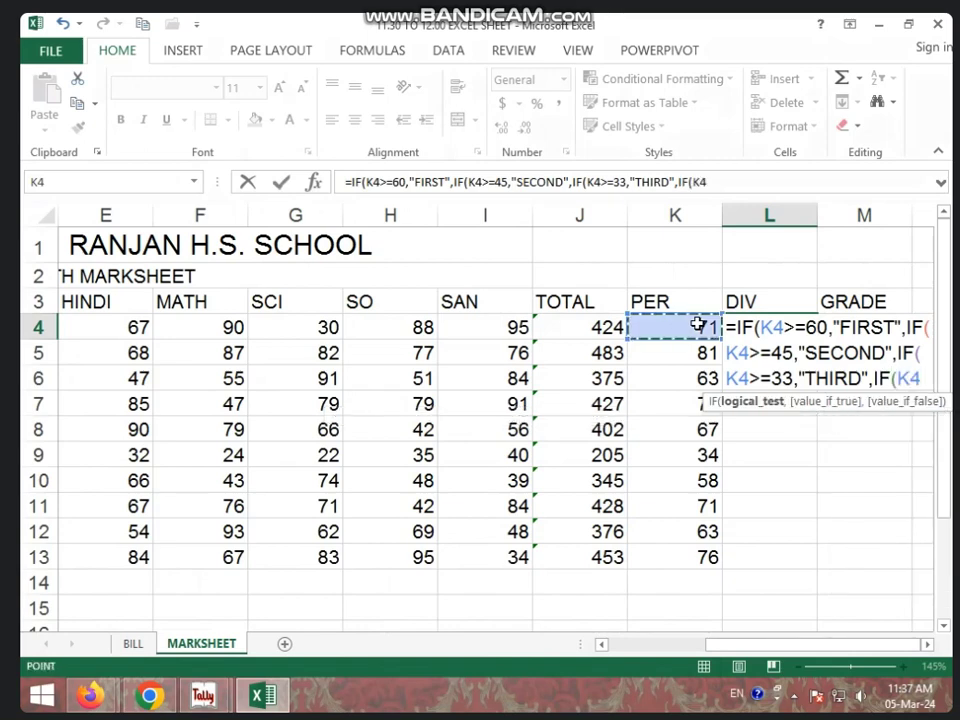
pyautogui.write('>=')
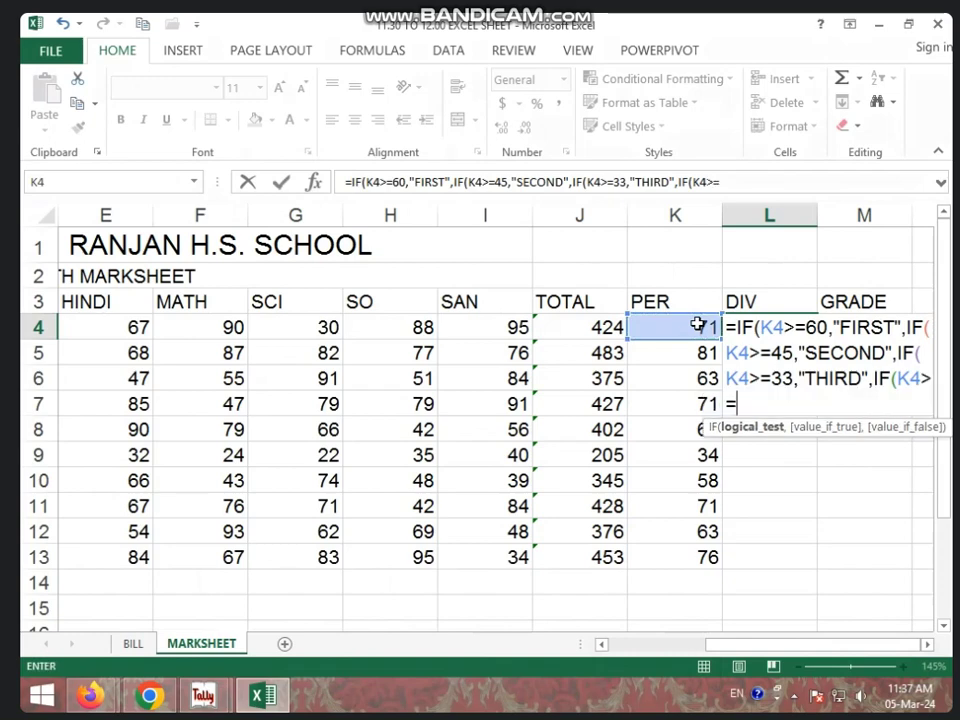
pyautogui.write('00,"F')
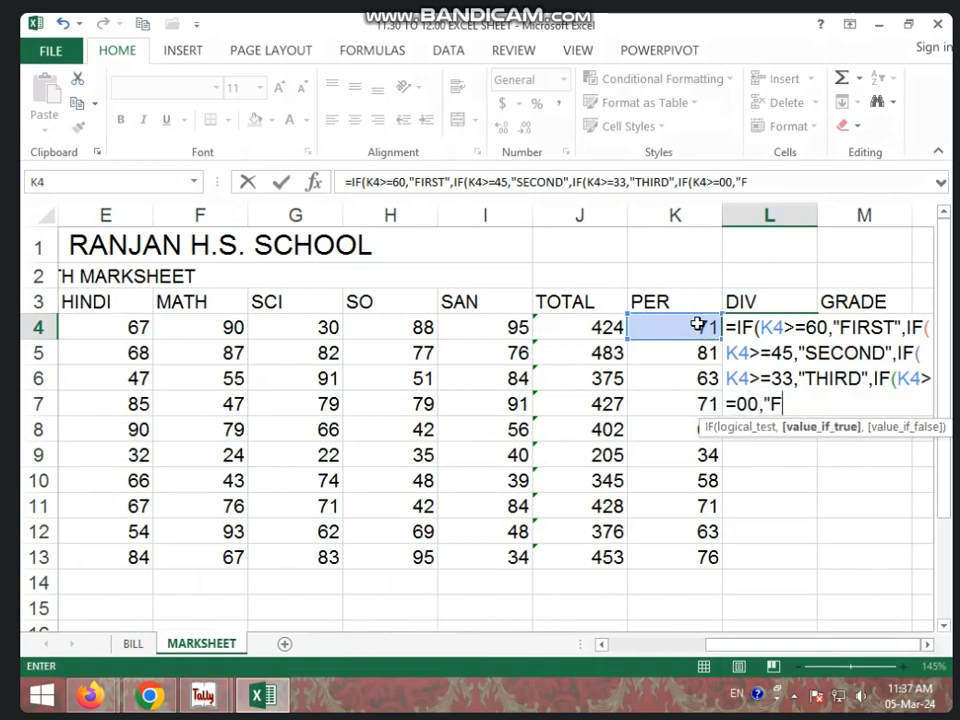
pyautogui.write('AIL"')
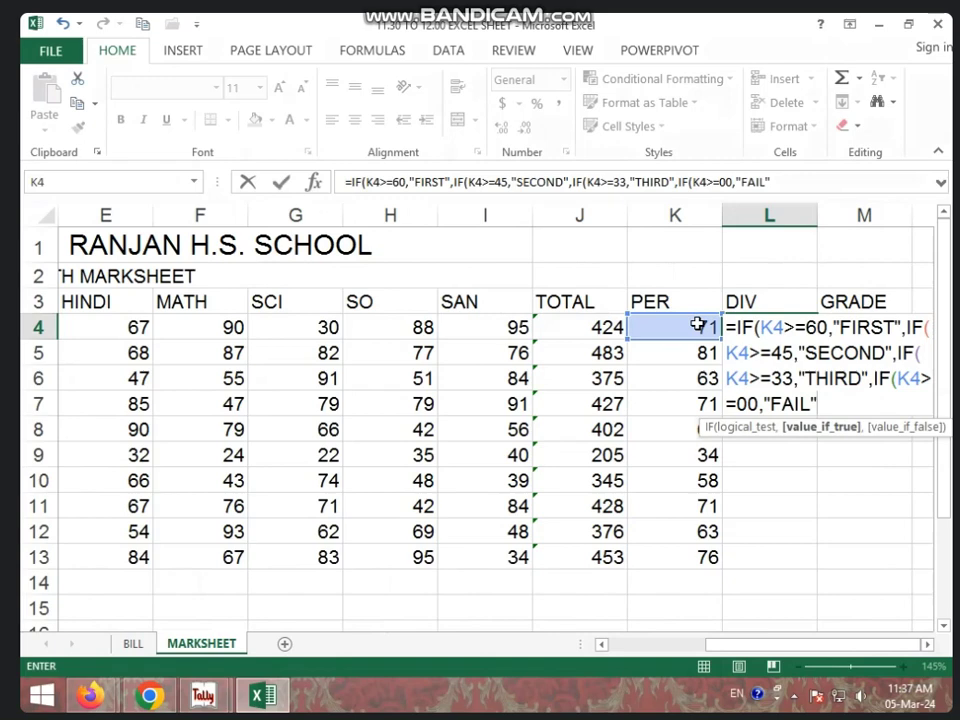
pyautogui.write('))))')
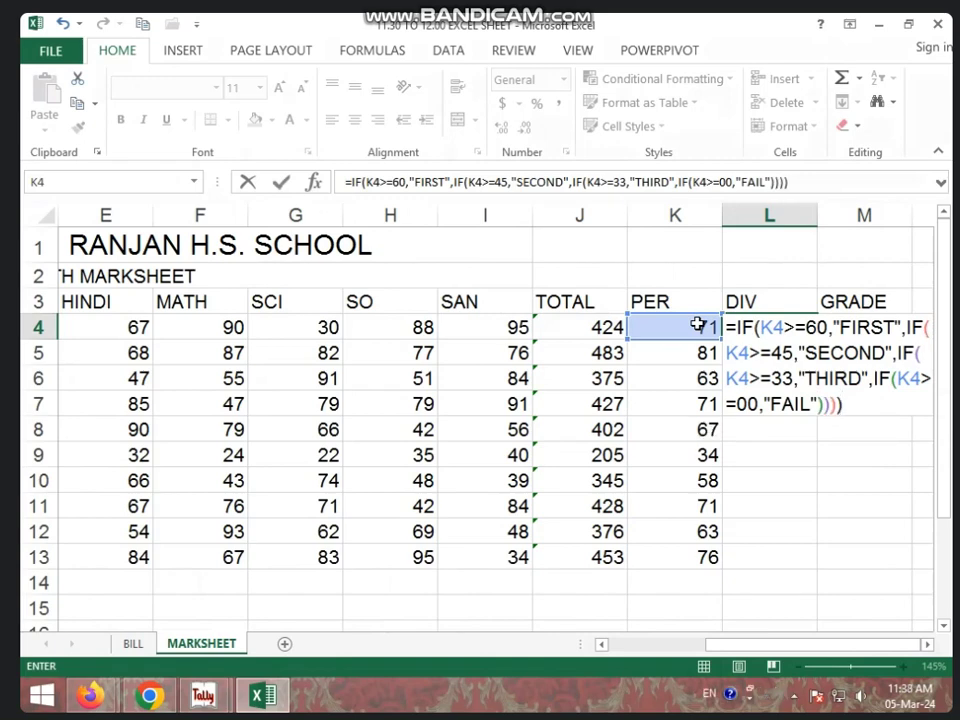
pyautogui.press('Return')
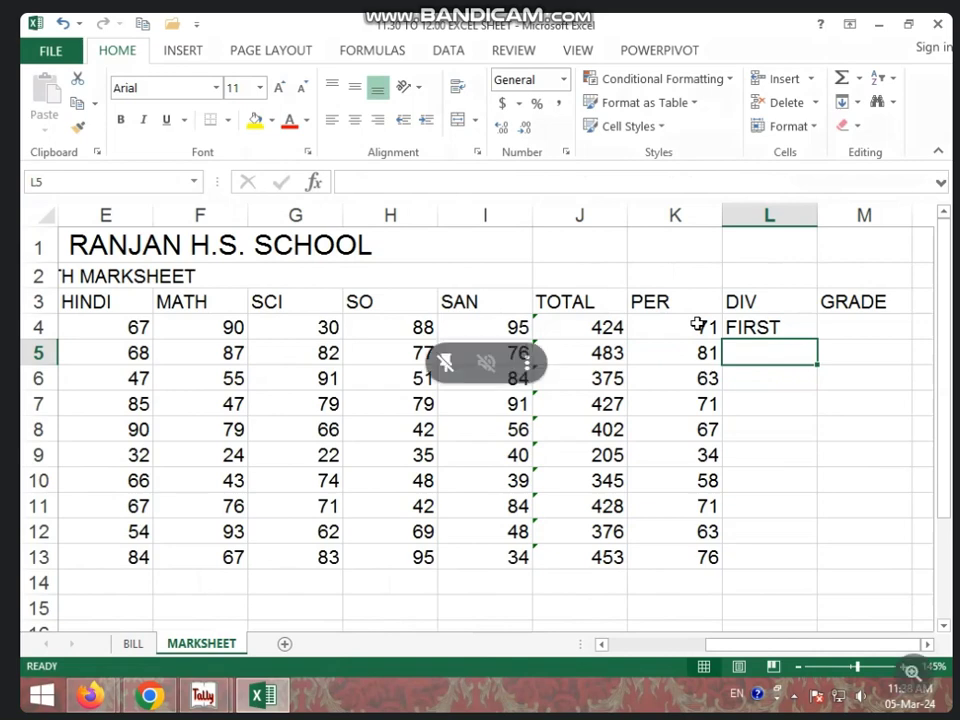
# Step: Copy the DIV formula from L4 down through L13
pyautogui.click(767, 326)
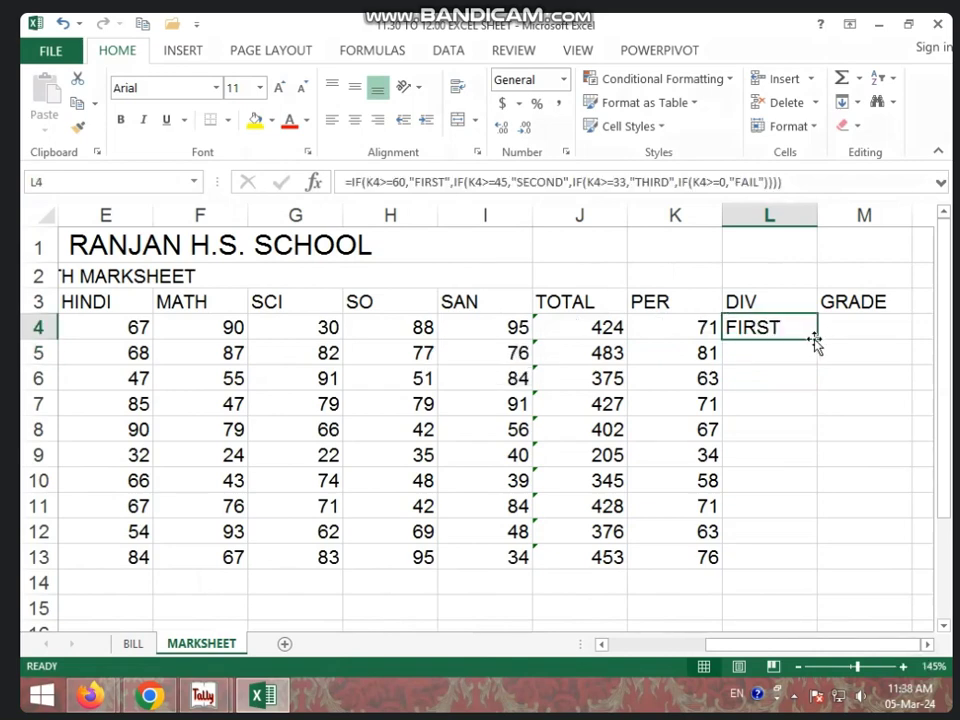
pyautogui.moveTo(817, 340); pyautogui.dragTo(805, 568)
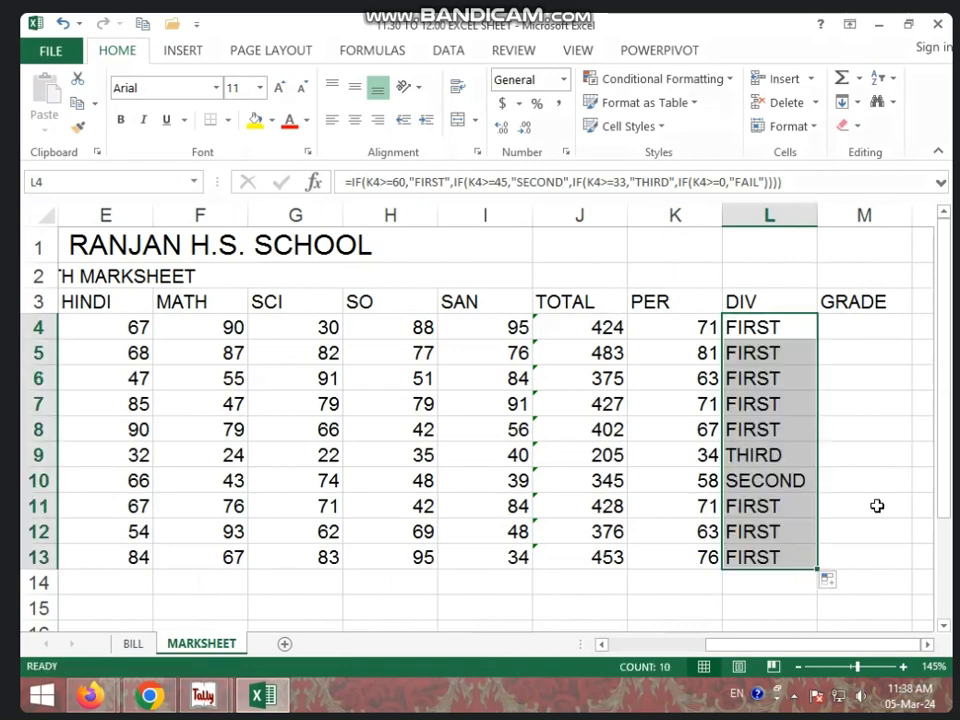
pyautogui.click(855, 333)
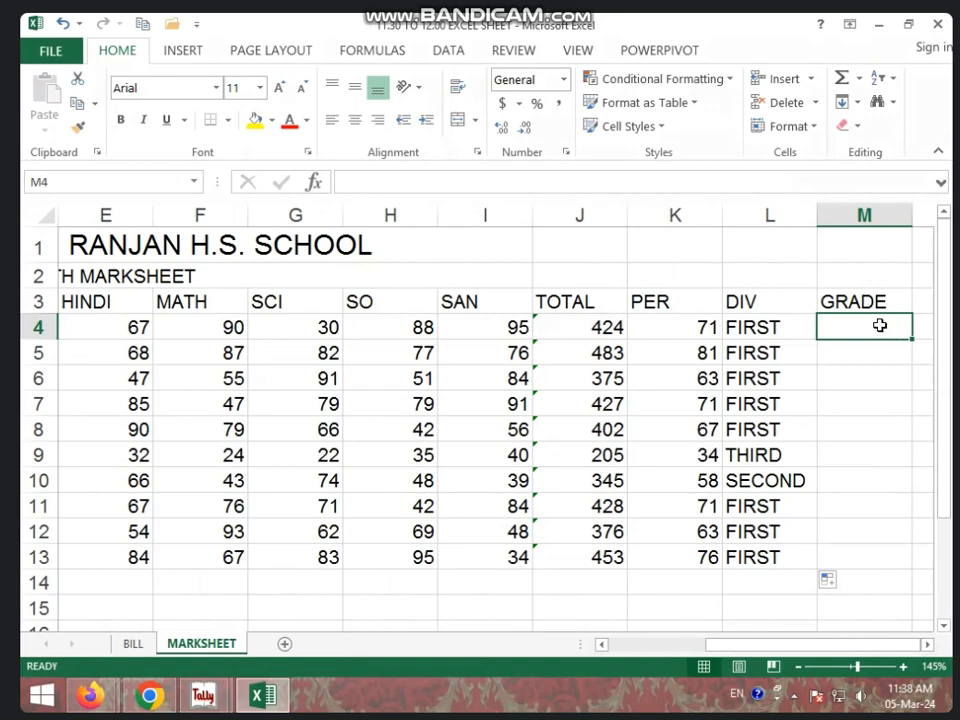
# Step: Begin M4's formula as =IF(K4>=60,"A",IF(K4>=45,"B",IF( referencing K4
pyautogui.click(760, 457)
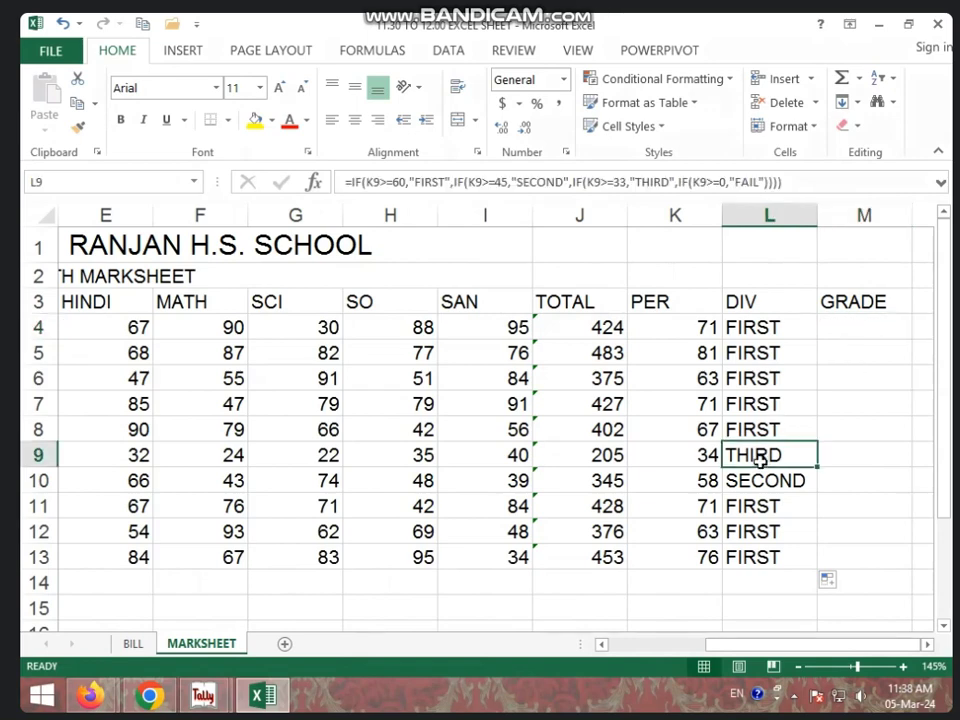
pyautogui.click(843, 334)
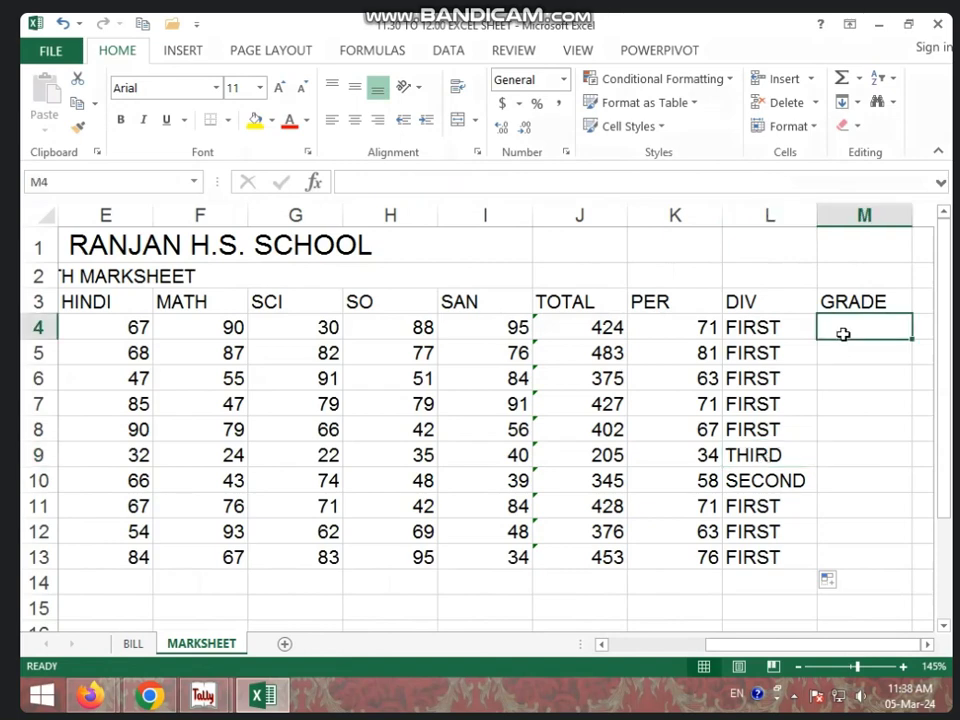
pyautogui.write('=I')
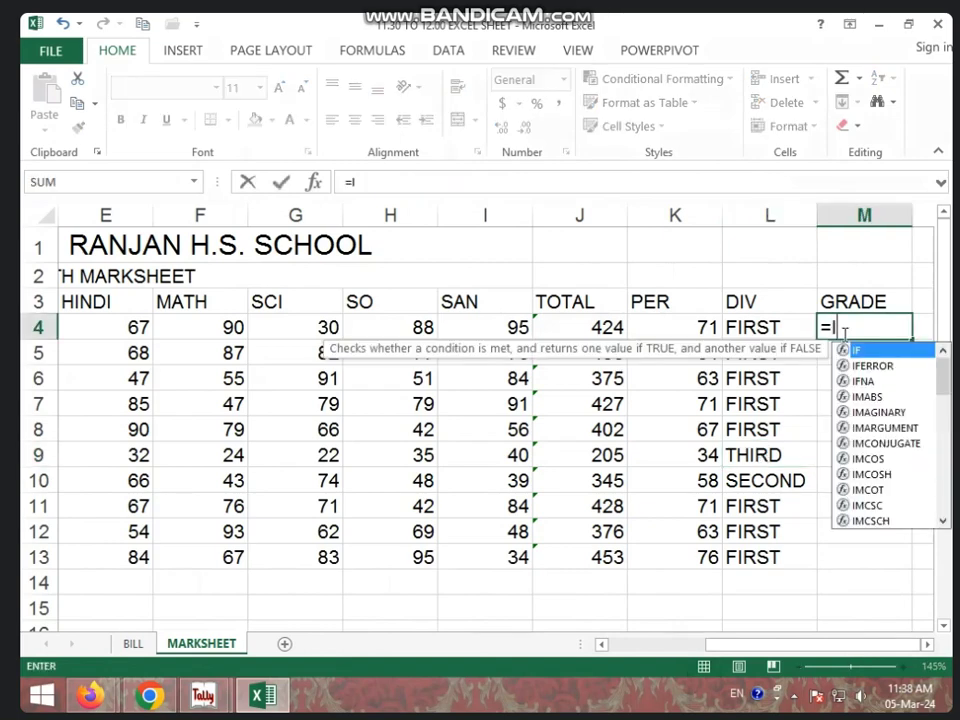
pyautogui.write('F(')
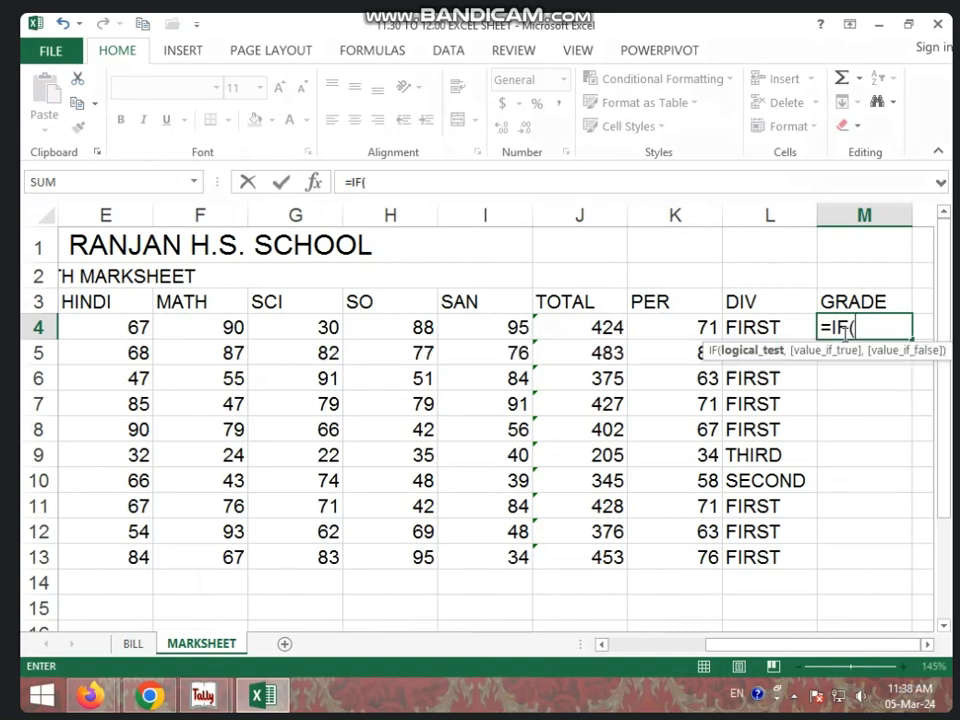
pyautogui.click(680, 316)
pyautogui.write('>')
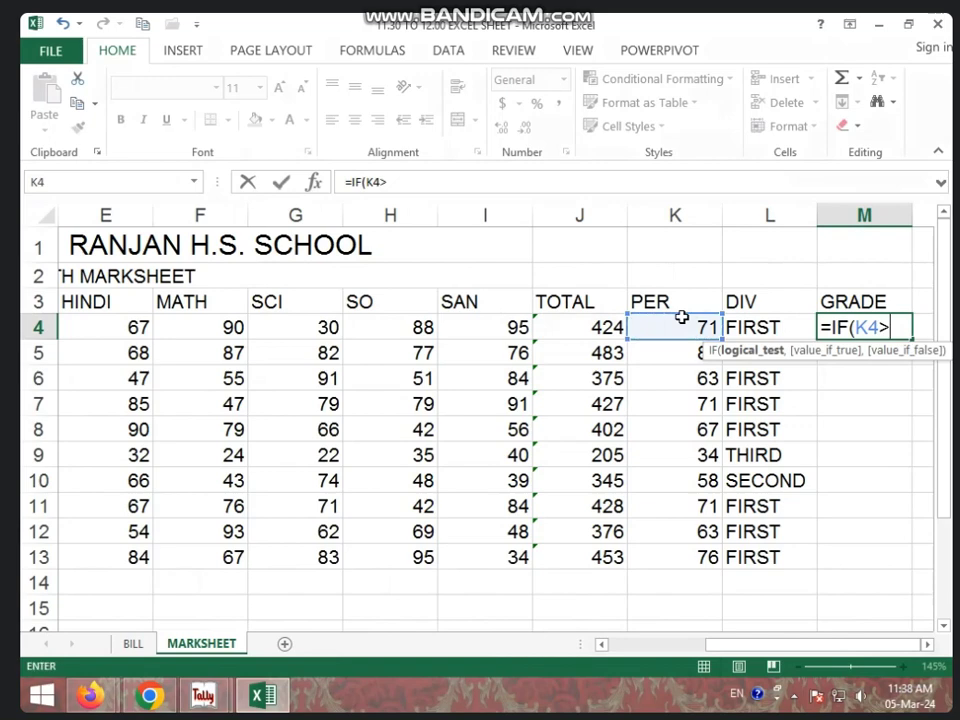
pyautogui.write('=60')
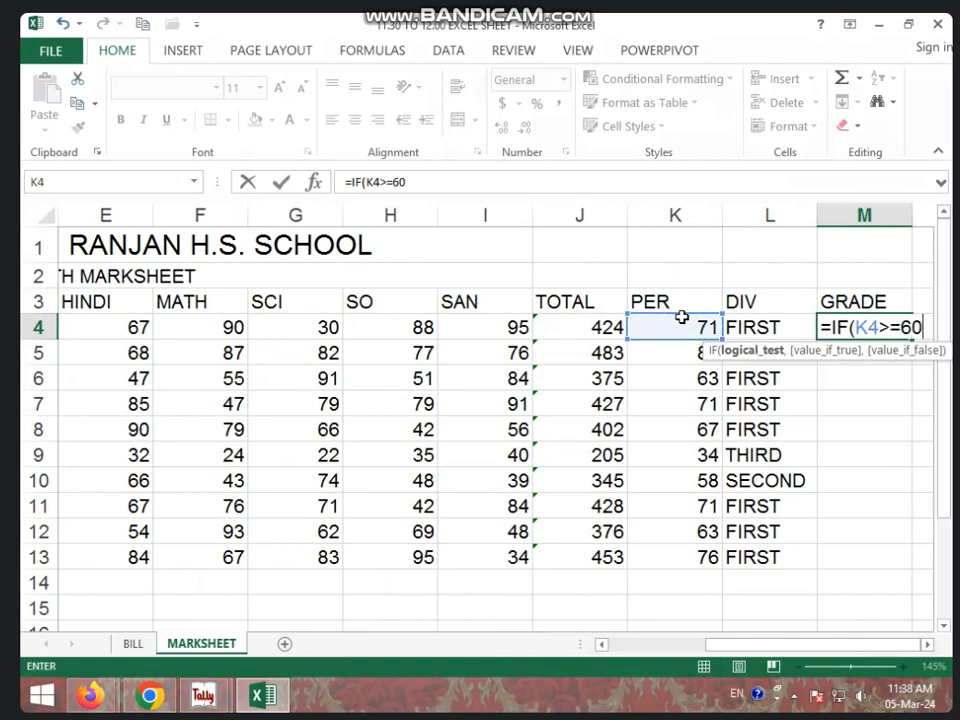
pyautogui.write(',"A')
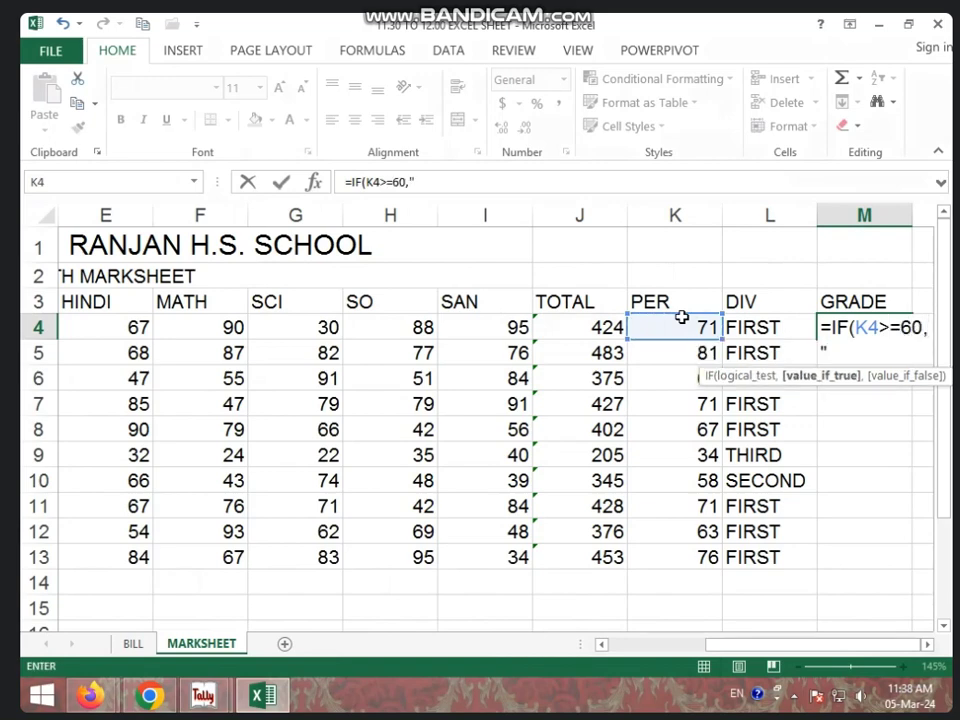
pyautogui.write('"')
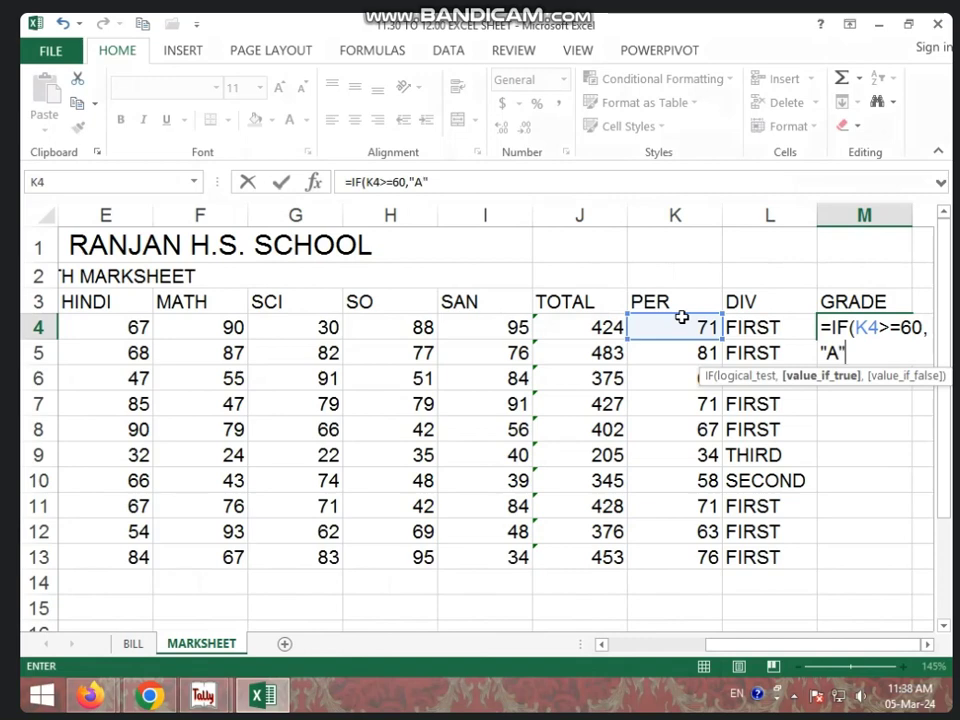
pyautogui.write(',')
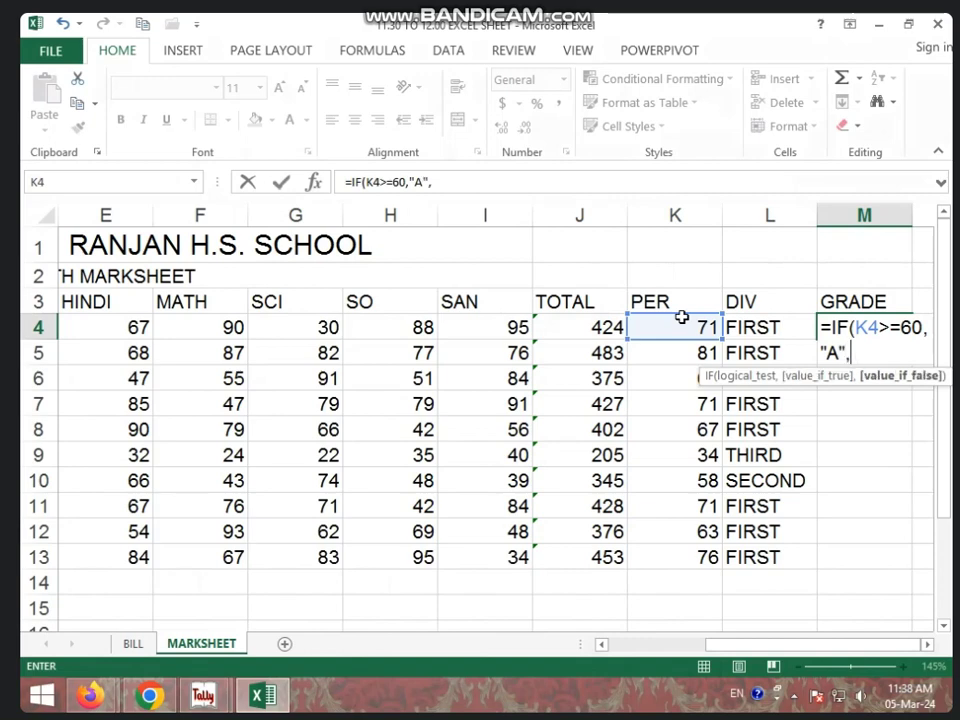
pyautogui.write('IF')
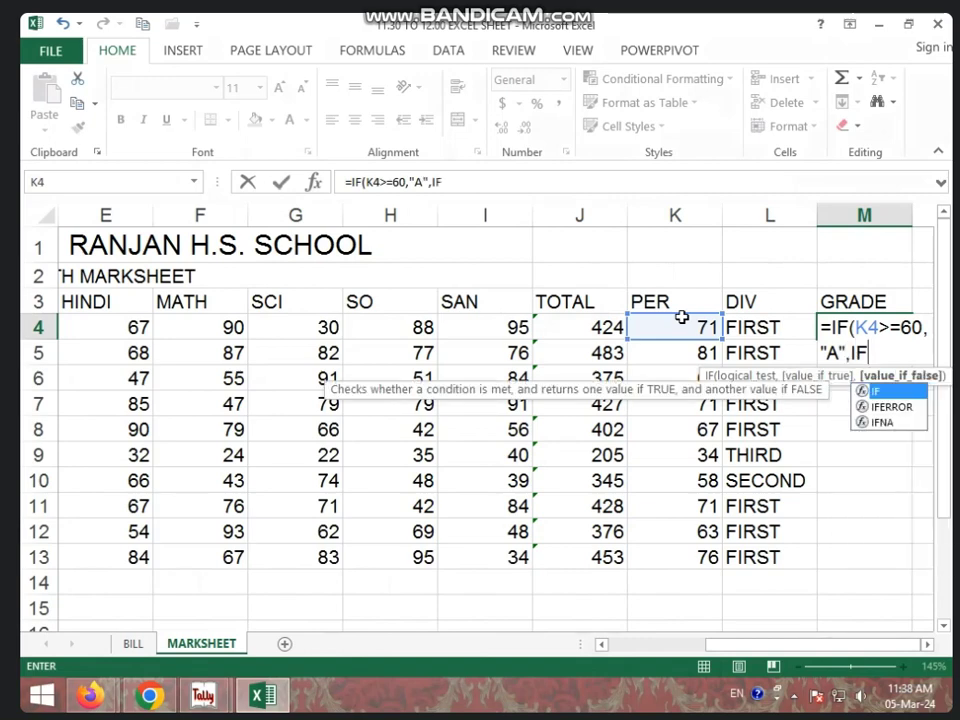
pyautogui.write('(')
pyautogui.click(681, 317)
pyautogui.write('>=4')
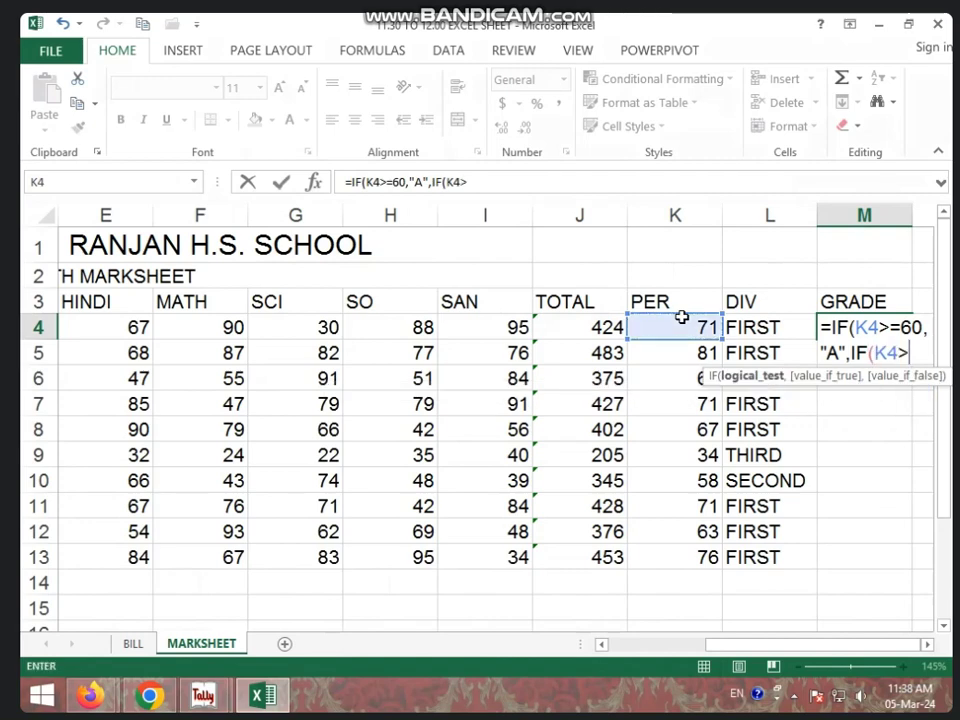
pyautogui.write('5')
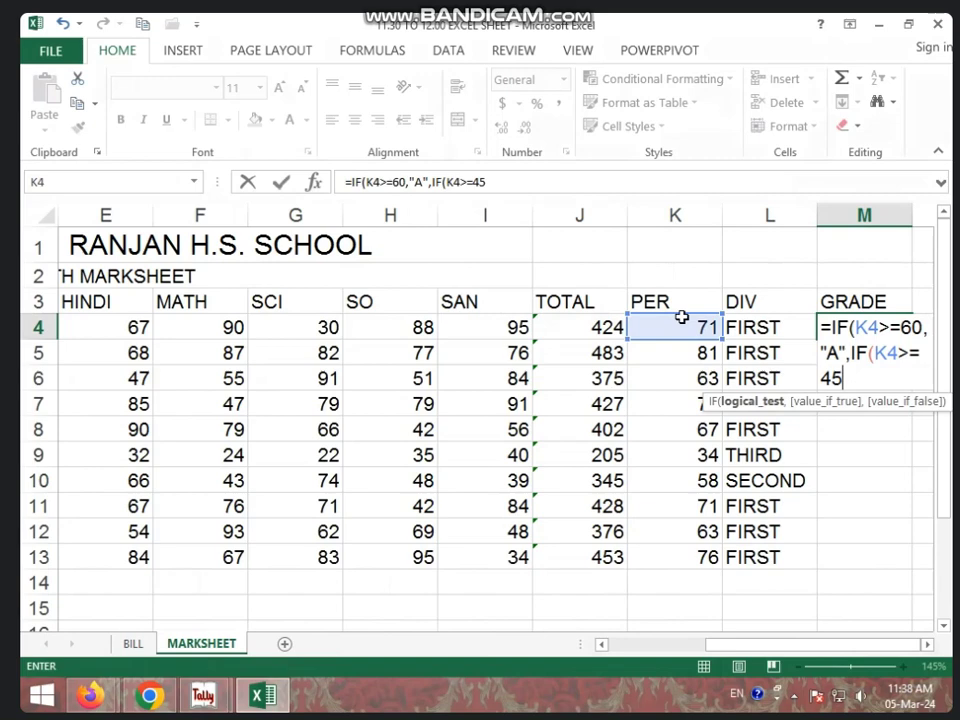
pyautogui.write(',"')
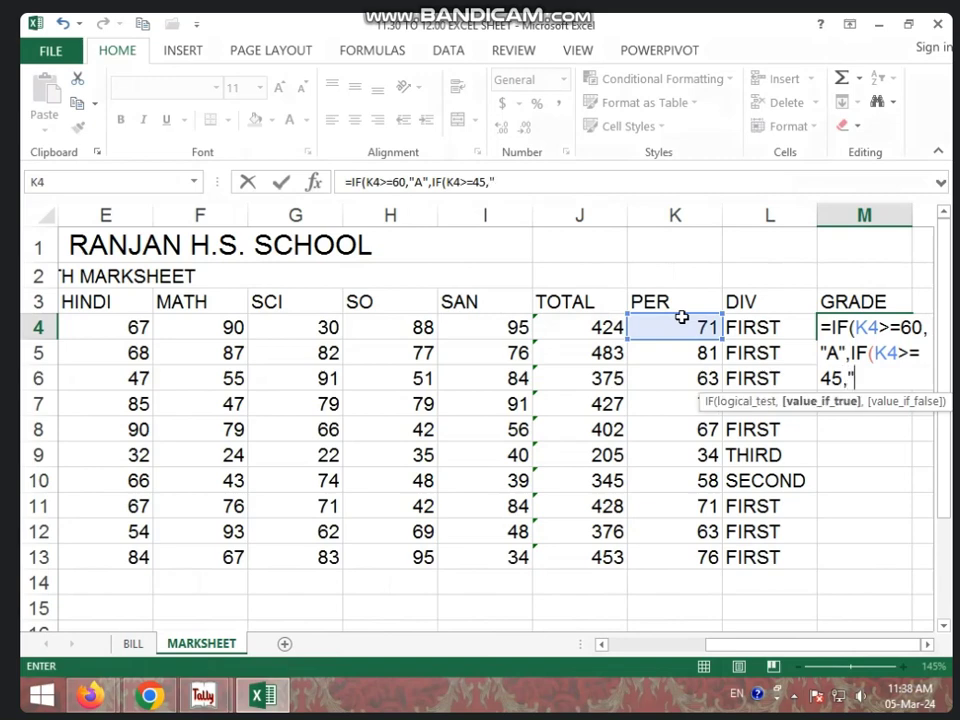
pyautogui.write('B"')
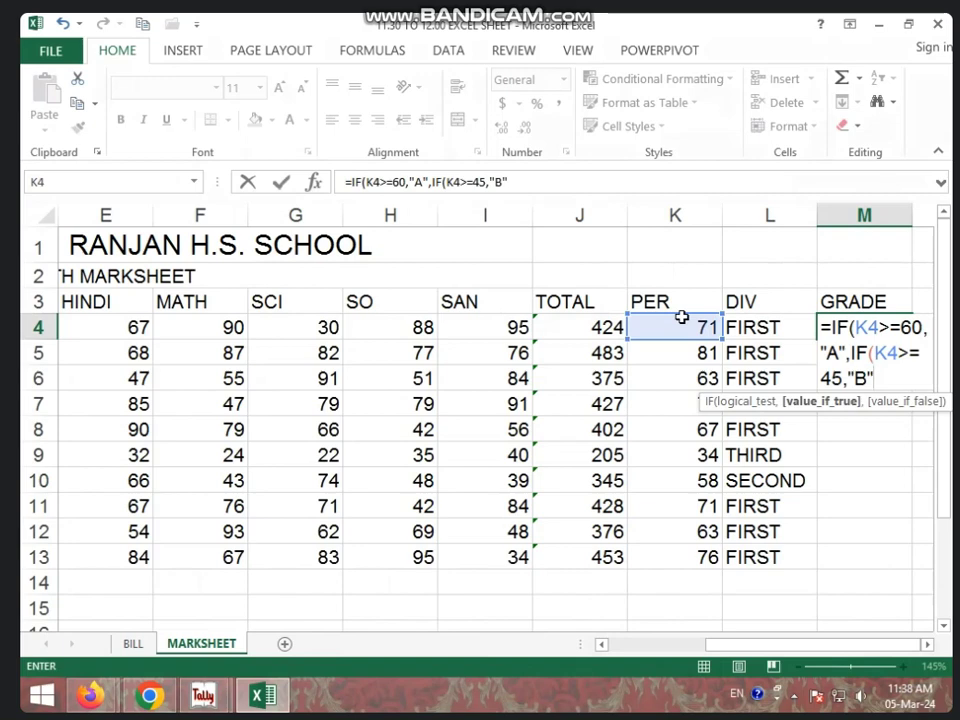
pyautogui.write(',I')
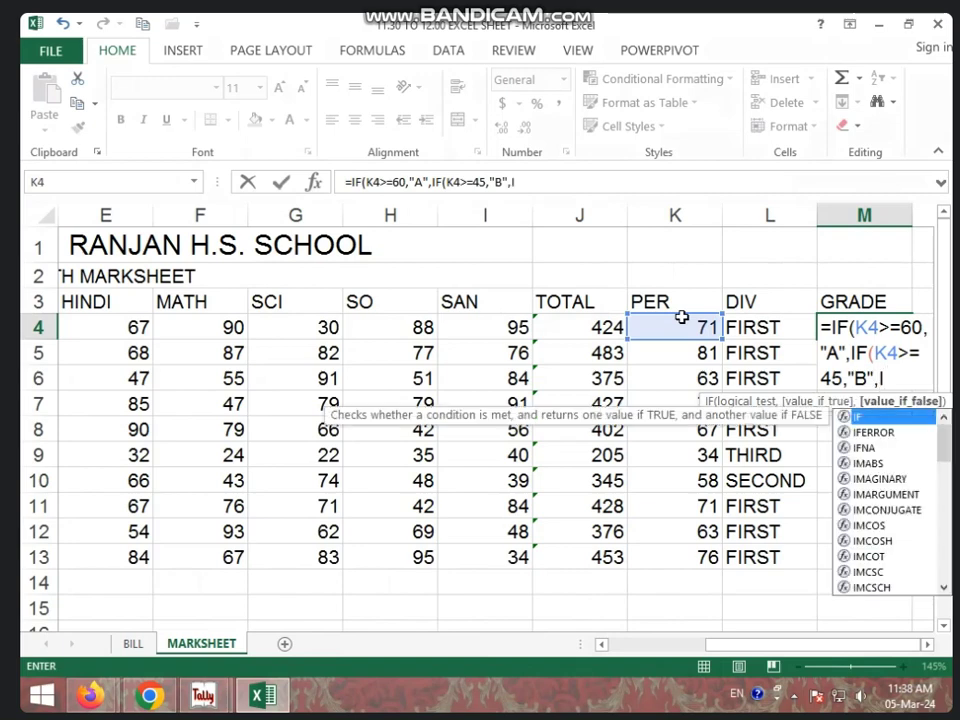
pyautogui.write('F(')
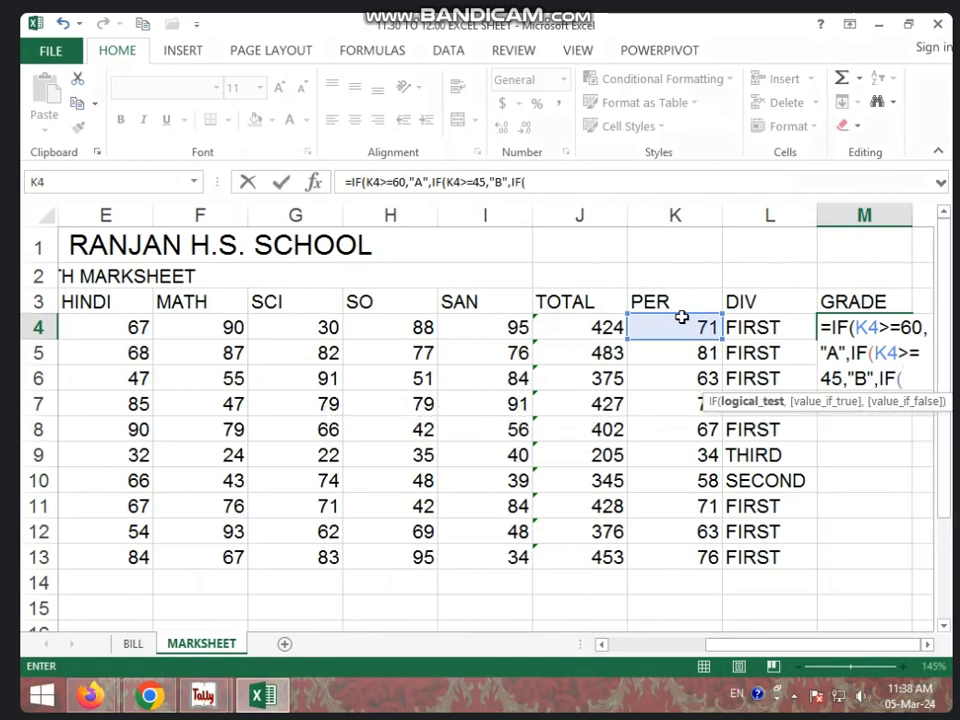
# Step: Complete M4's grade formula with C for K4>=33, otherwise "FAIL", and commit it
pyautogui.click(681, 324)
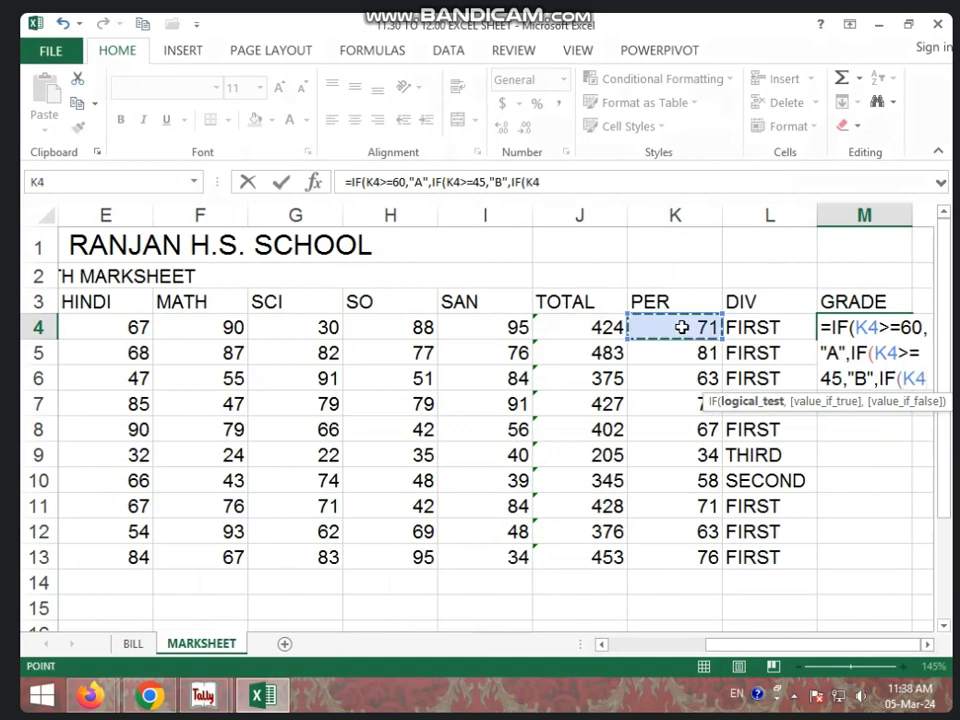
pyautogui.write('>=33')
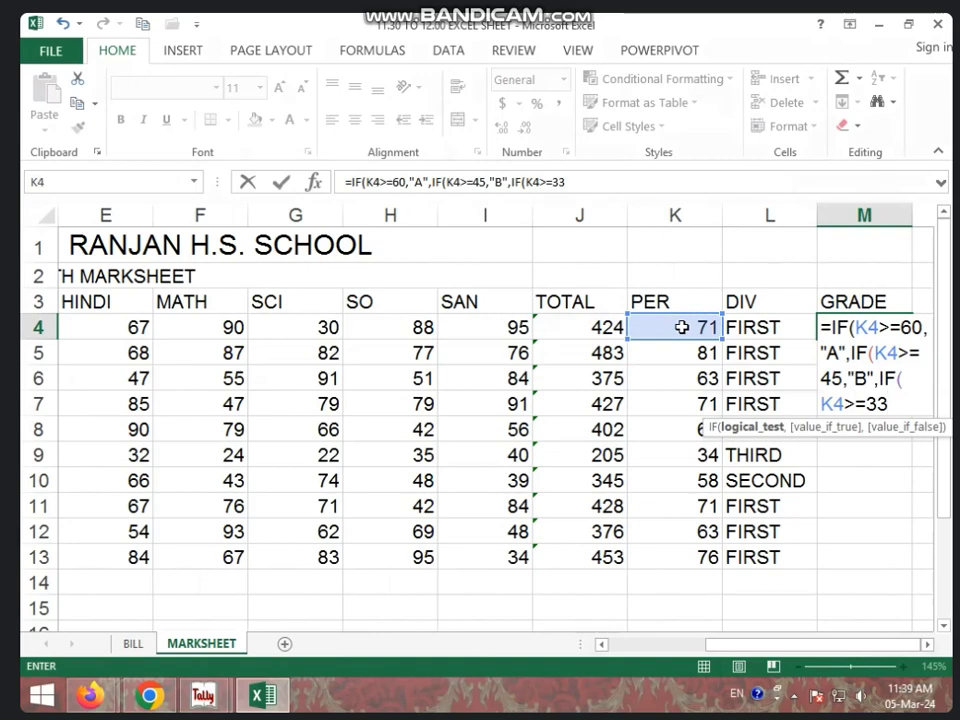
pyautogui.write(',"')
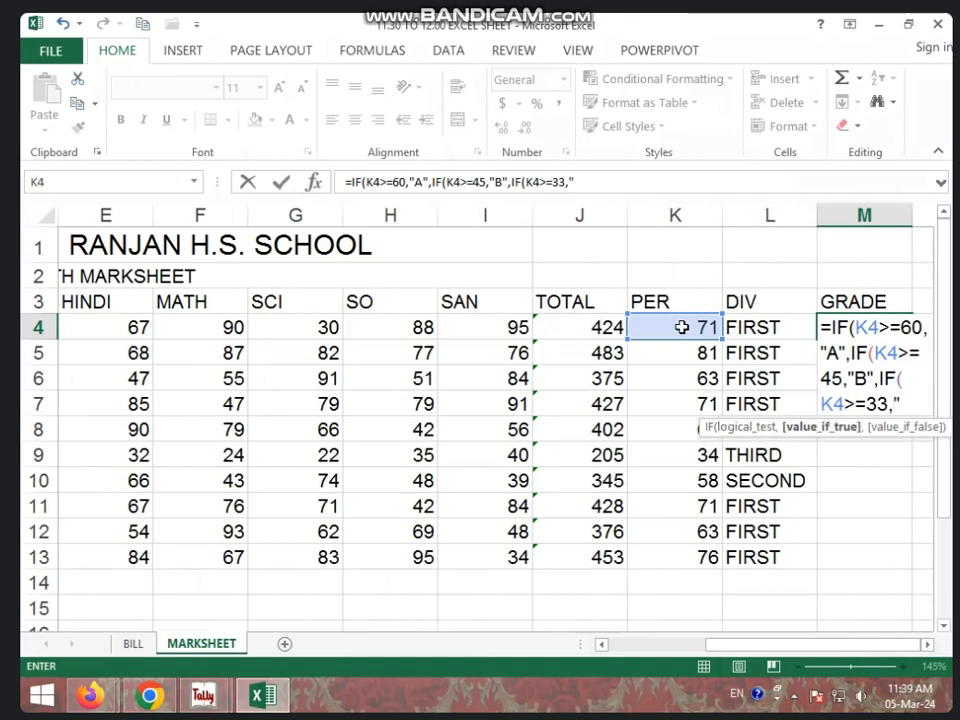
pyautogui.write('C",')
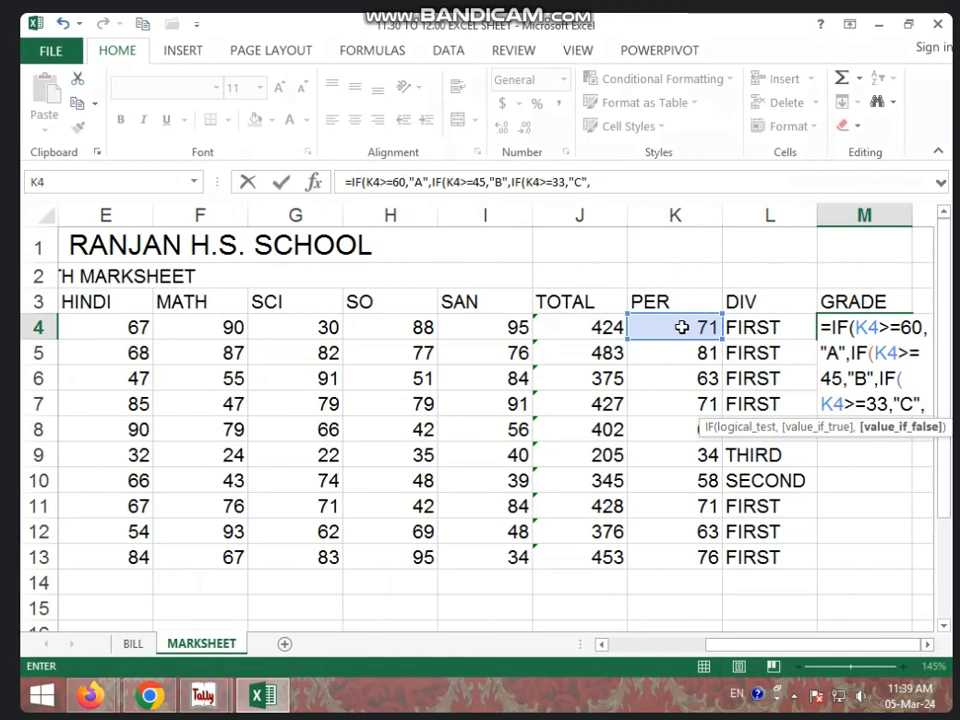
pyautogui.write('"')
pyautogui.write('F')
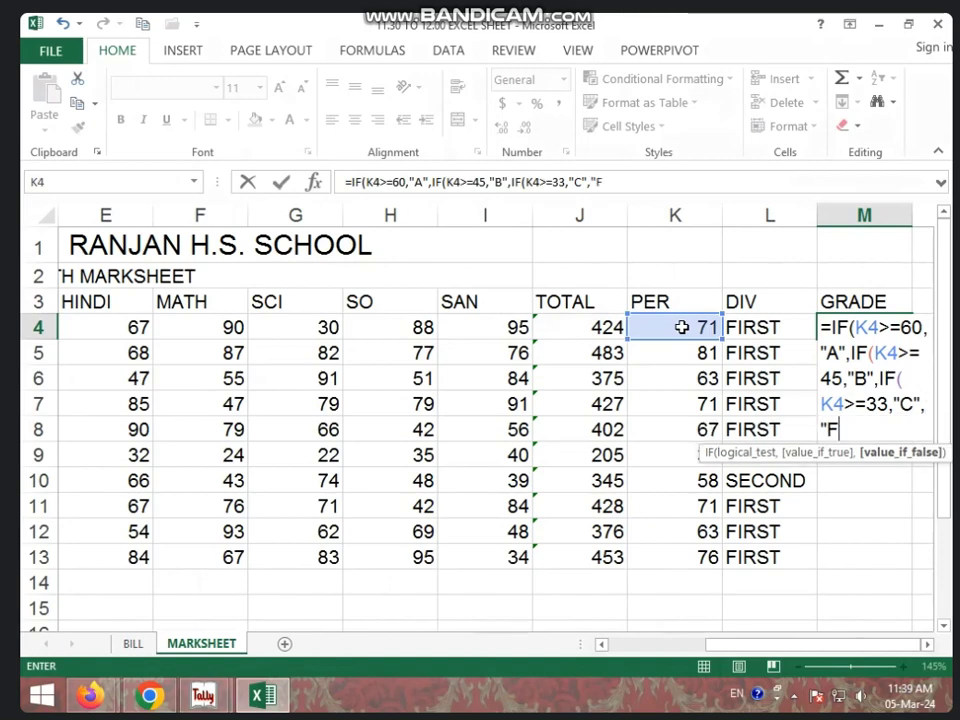
pyautogui.write('AIL")))')
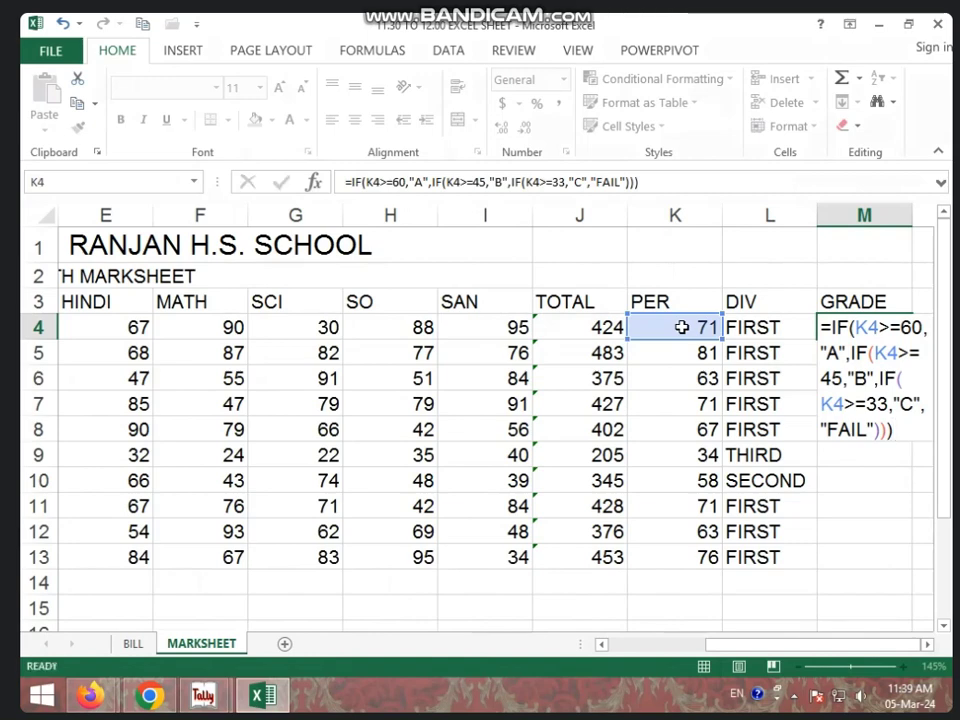
pyautogui.press('Return')
# Step: Copy M4's grade formula down to M13 and verify the copied formula in M5
pyautogui.click(853, 327)
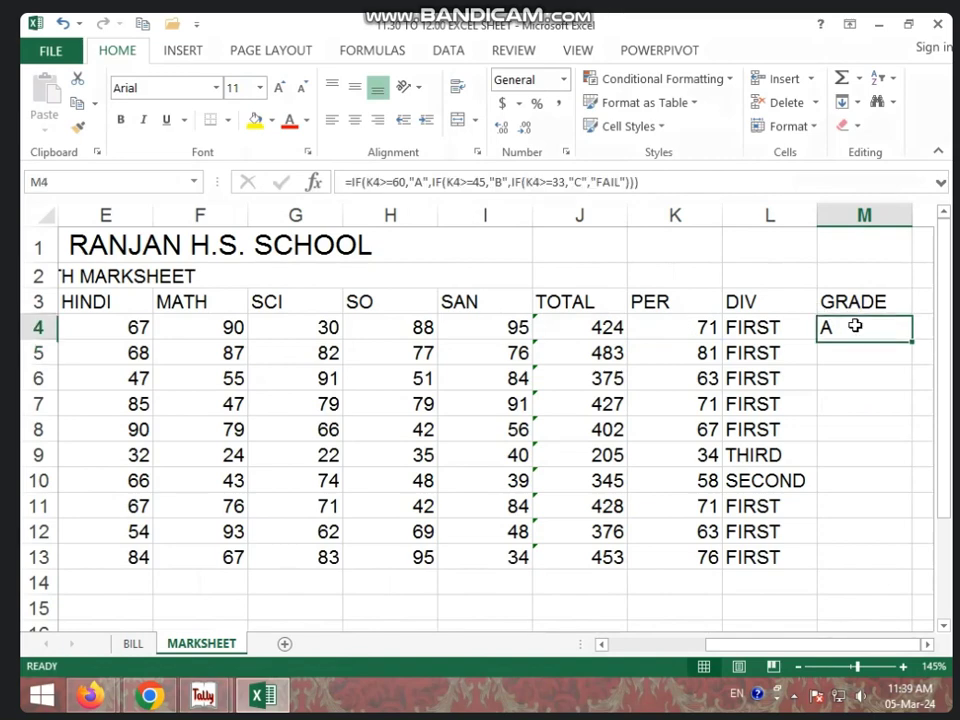
pyautogui.moveTo(912, 339); pyautogui.dragTo(909, 572)
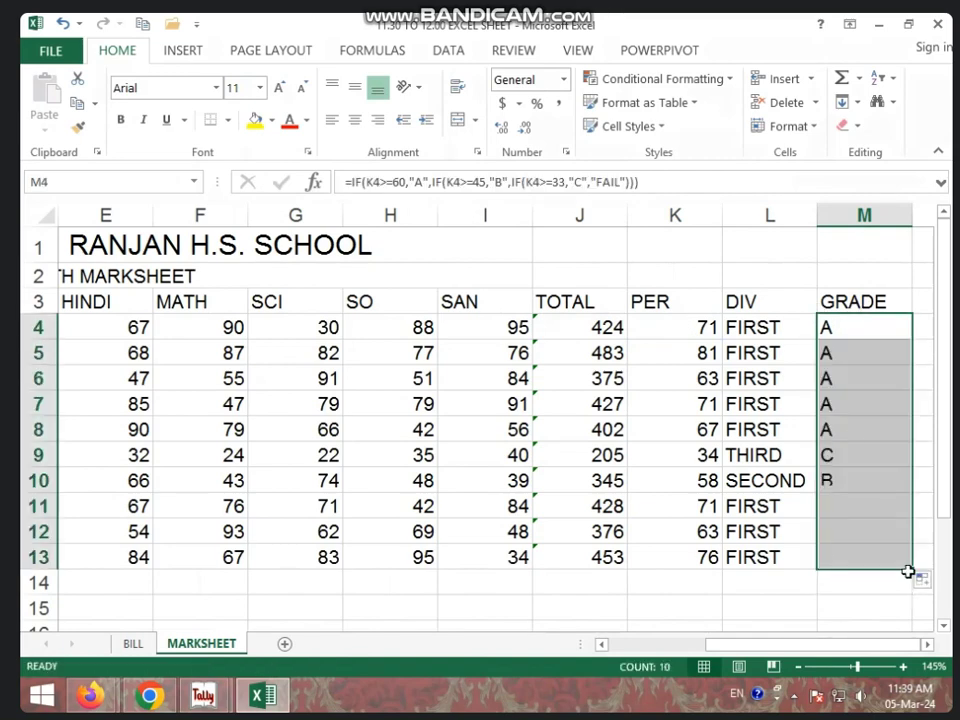
pyautogui.click(768, 352)
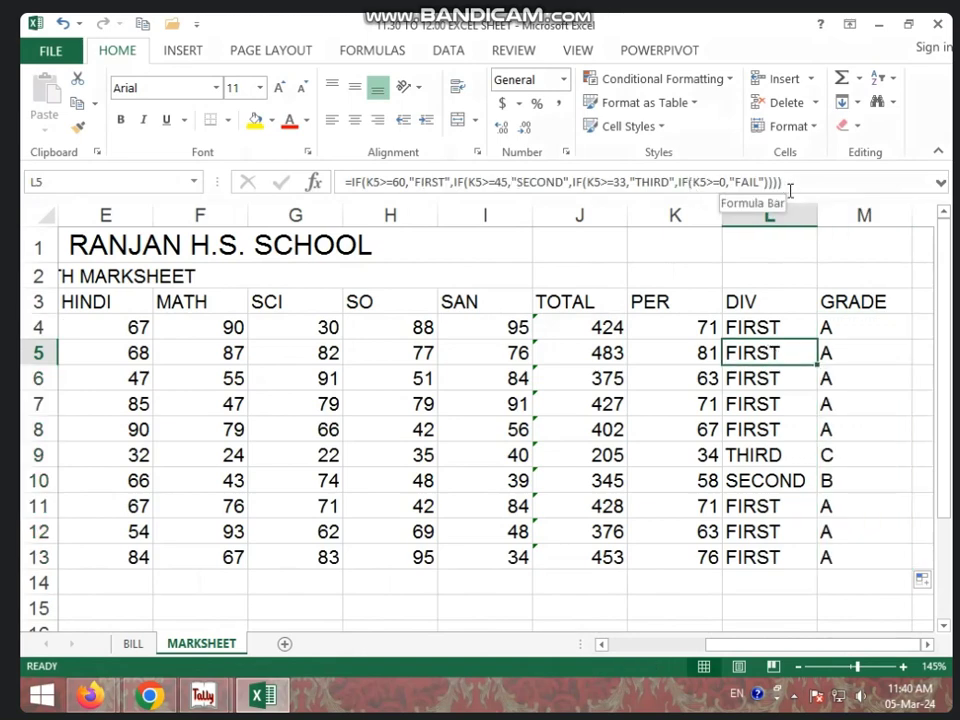
pyautogui.click(866, 358)
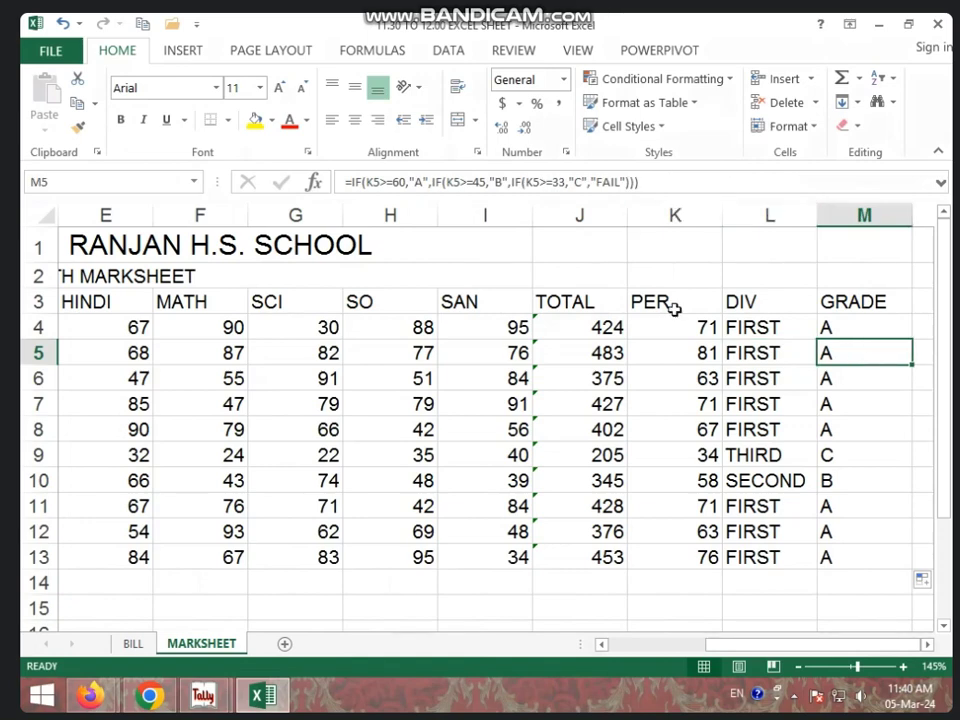
# Step: Overwrite row 10's marks with SO 22, SCI 12, MATH 22, HINDI 45 and ENG 41
pyautogui.click(420, 484)
pyautogui.write('22')
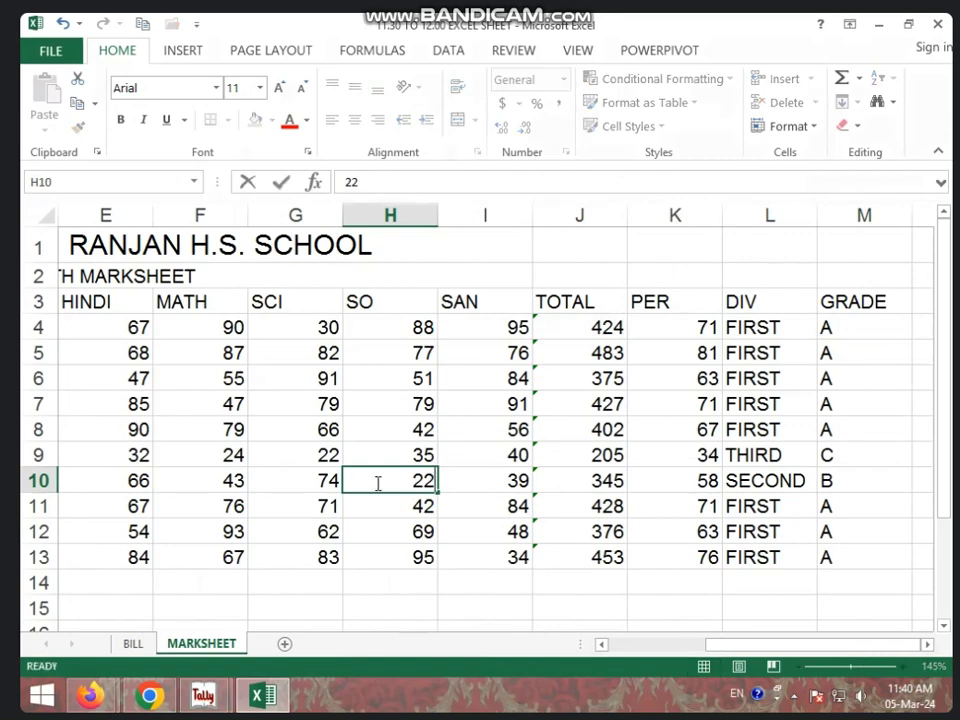
pyautogui.press('Left')
pyautogui.write('12')
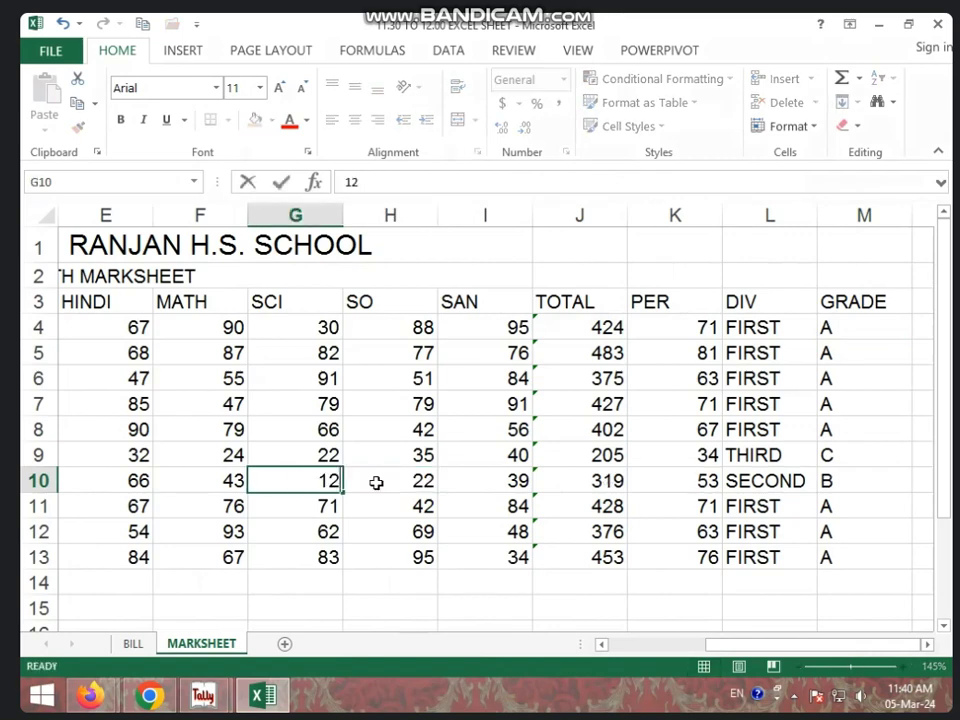
pyautogui.press('Left')
pyautogui.write('22')
pyautogui.press('Left')
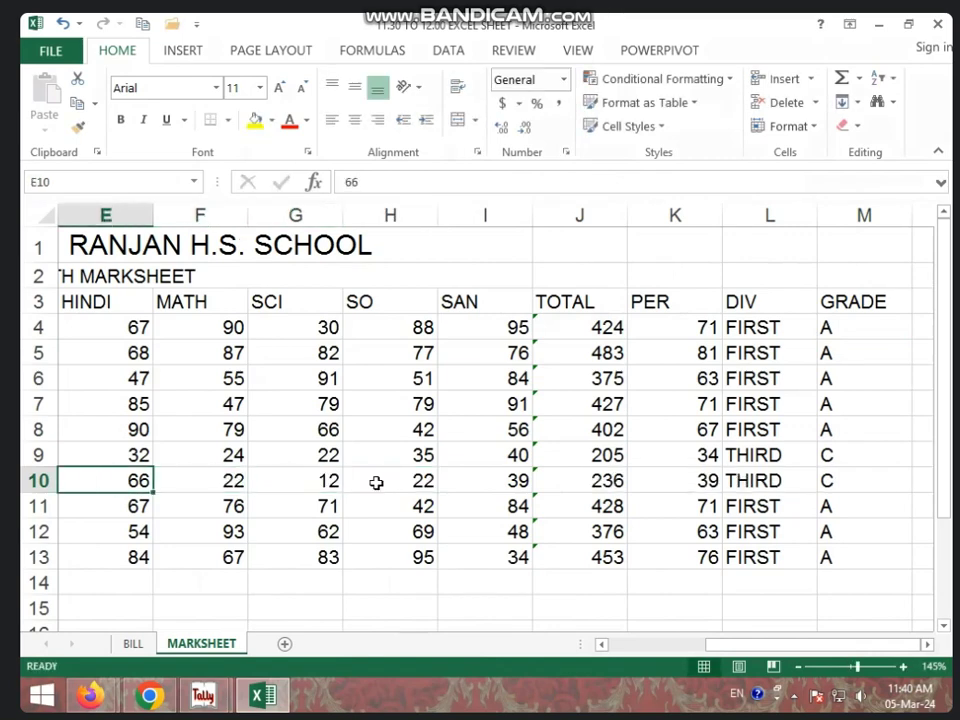
pyautogui.write('45')
pyautogui.press('Left')
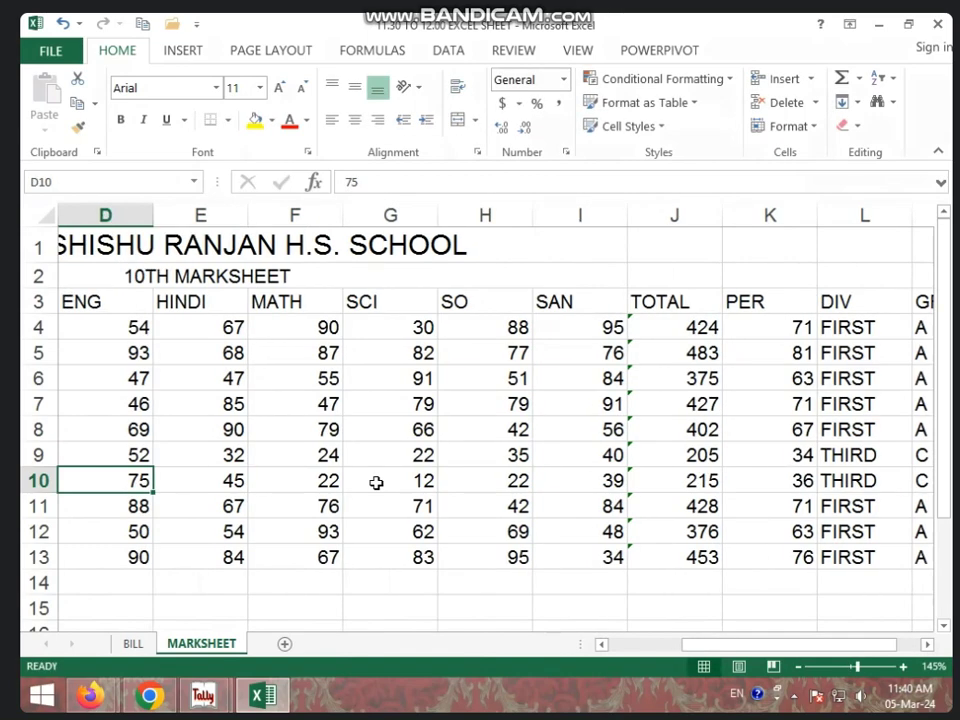
pyautogui.write('41')
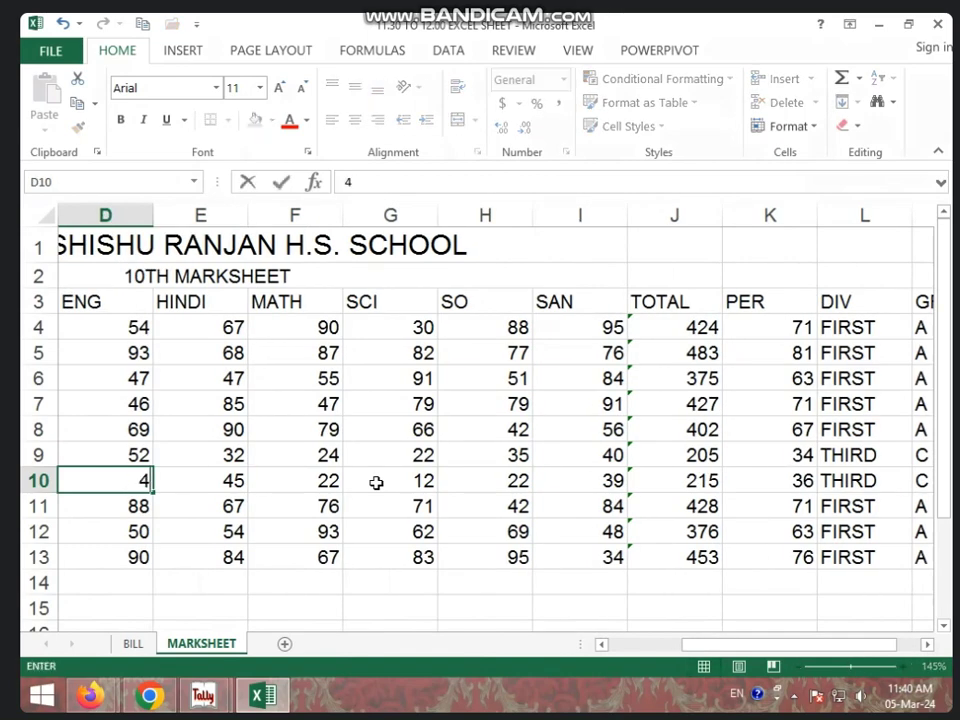
pyautogui.press('Right')
pyautogui.press('Right')
# Step: Review row 10's recalculated division and grade results
pyautogui.press('Right')
pyautogui.press('Right')
pyautogui.press('Right')
pyautogui.press('Right')
pyautogui.press('Right')
pyautogui.press('Right')
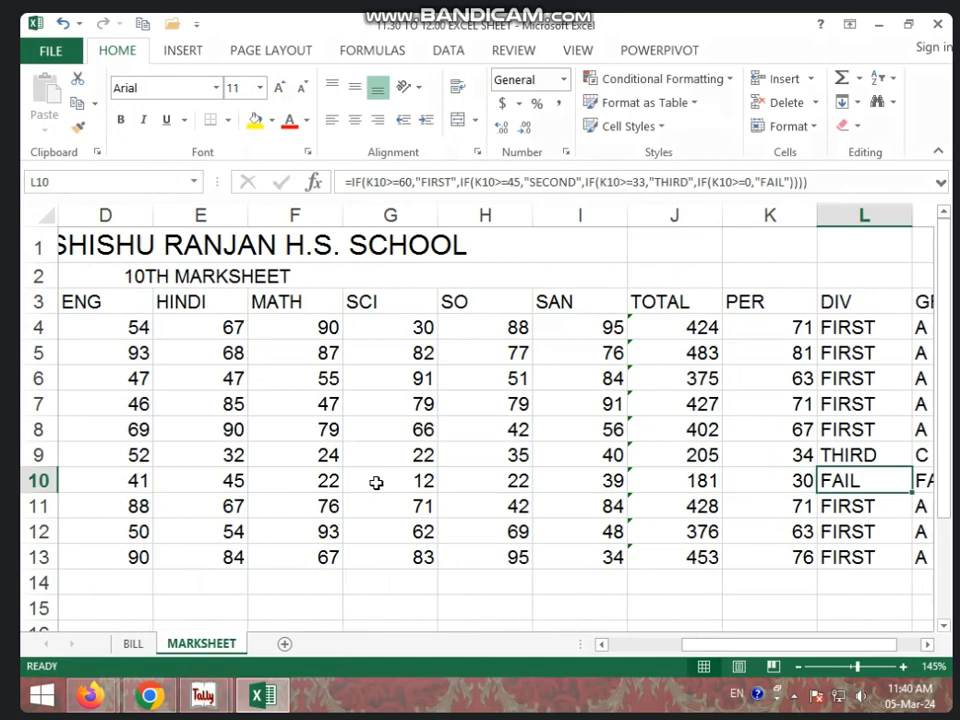
pyautogui.press('Right')
pyautogui.press('Right')
pyautogui.press('Left')
pyautogui.press('Left')
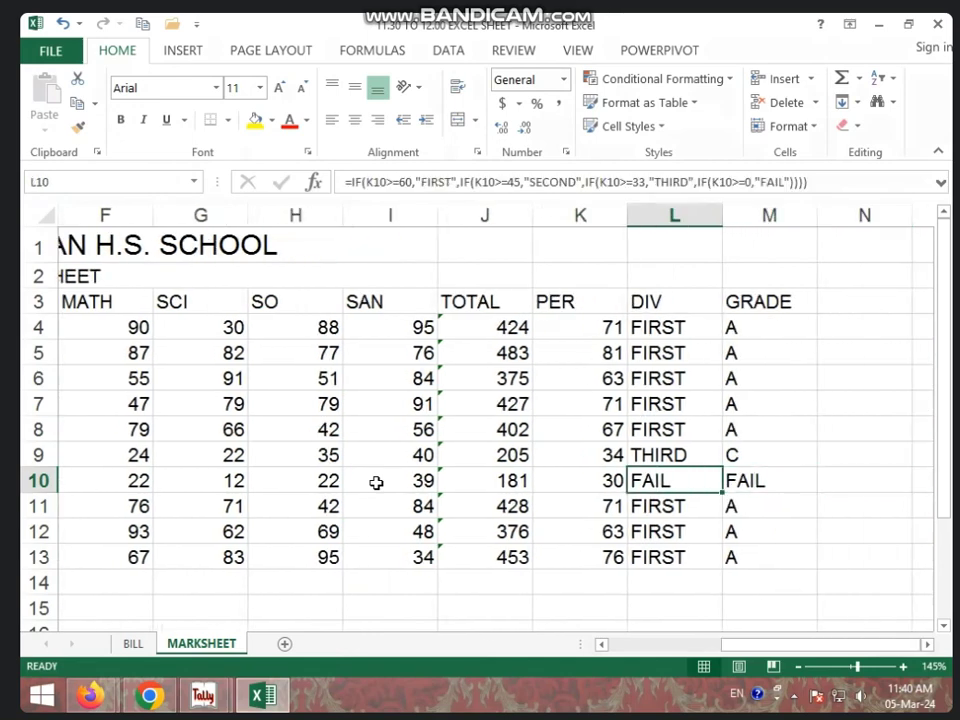
pyautogui.press('Right')
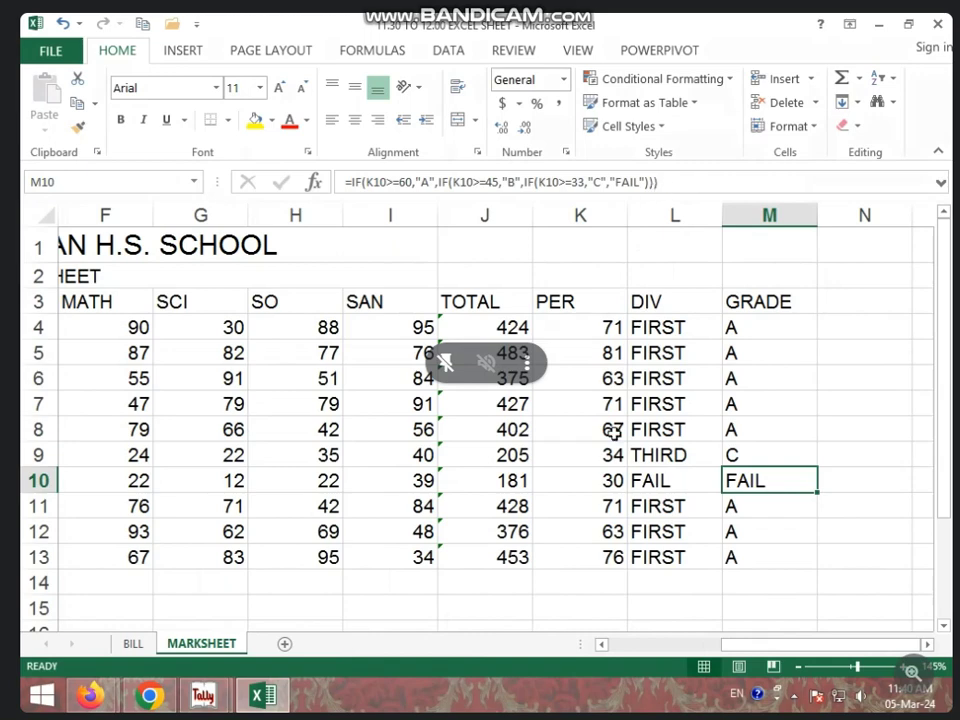
pyautogui.click(652, 484)
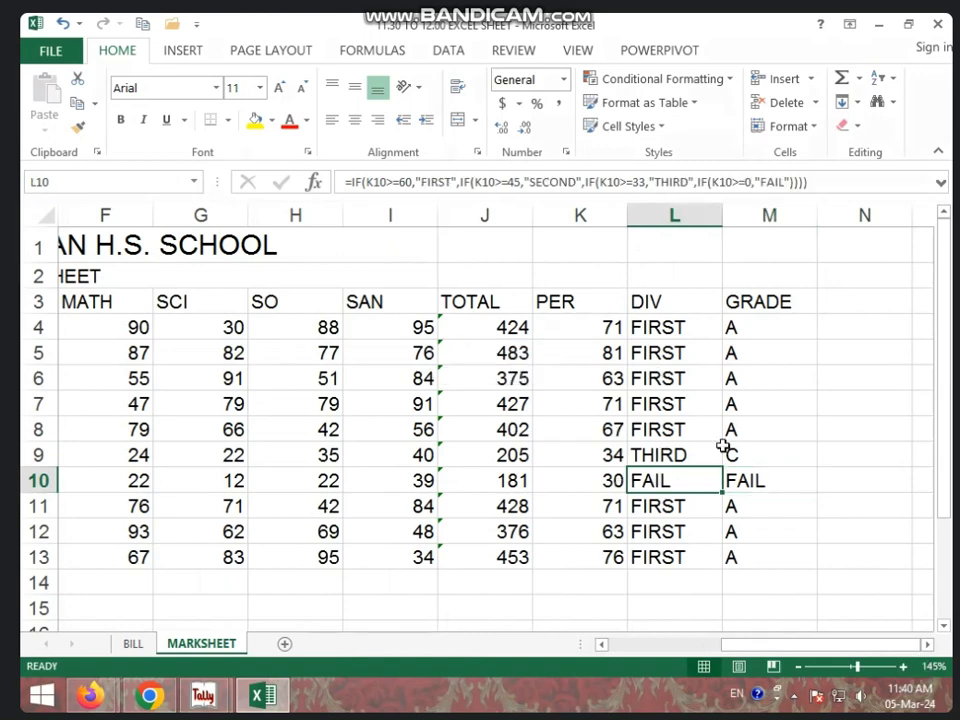
pyautogui.press('Left')
pyautogui.press('Left')
pyautogui.press('Left')
pyautogui.press('Left')
pyautogui.press('Left')
pyautogui.press('Left')
pyautogui.press('Left')
pyautogui.press('Left')
pyautogui.press('Left')
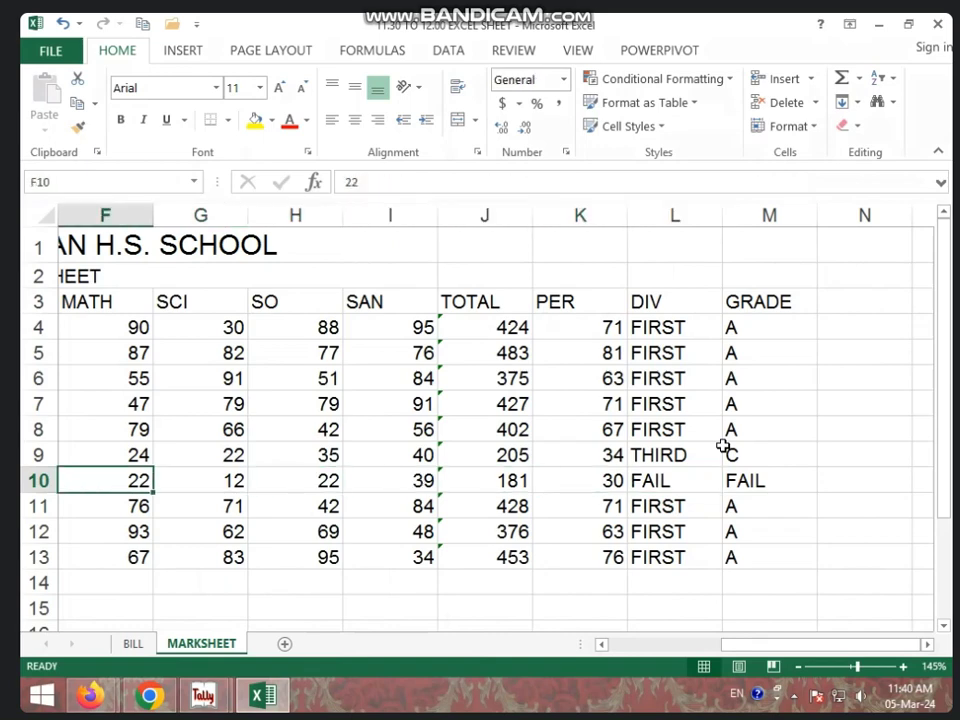
pyautogui.press('Left')
pyautogui.press('Left')
pyautogui.press('Right')
pyautogui.press('Right')
pyautogui.press('Right')
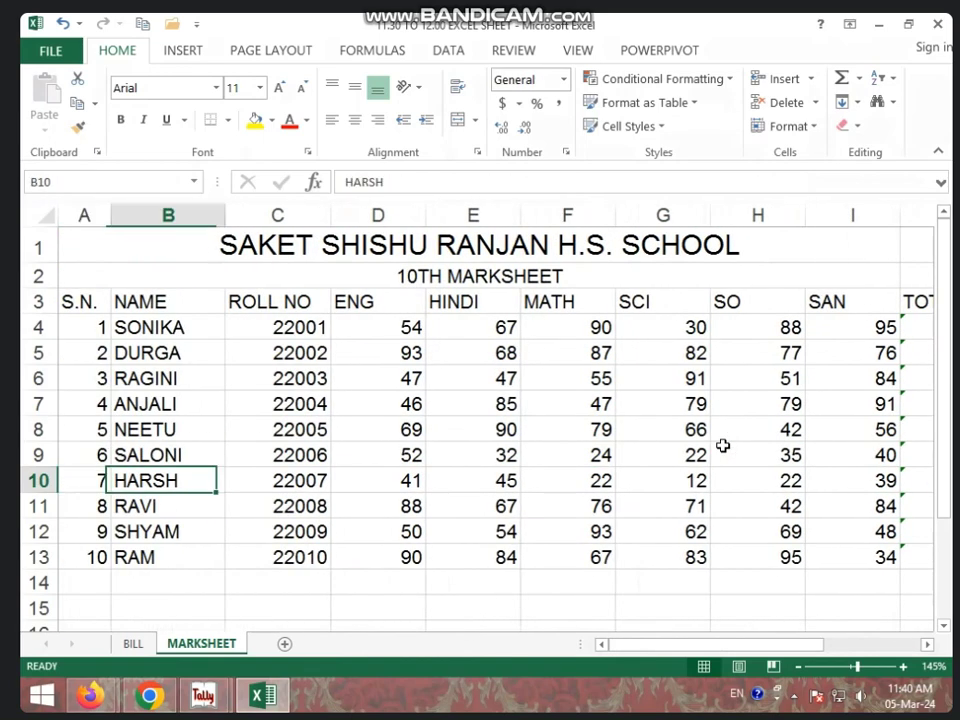
pyautogui.press('Right')
pyautogui.press('Right')
pyautogui.press('Right')
pyautogui.press('Right')
pyautogui.press('Right')
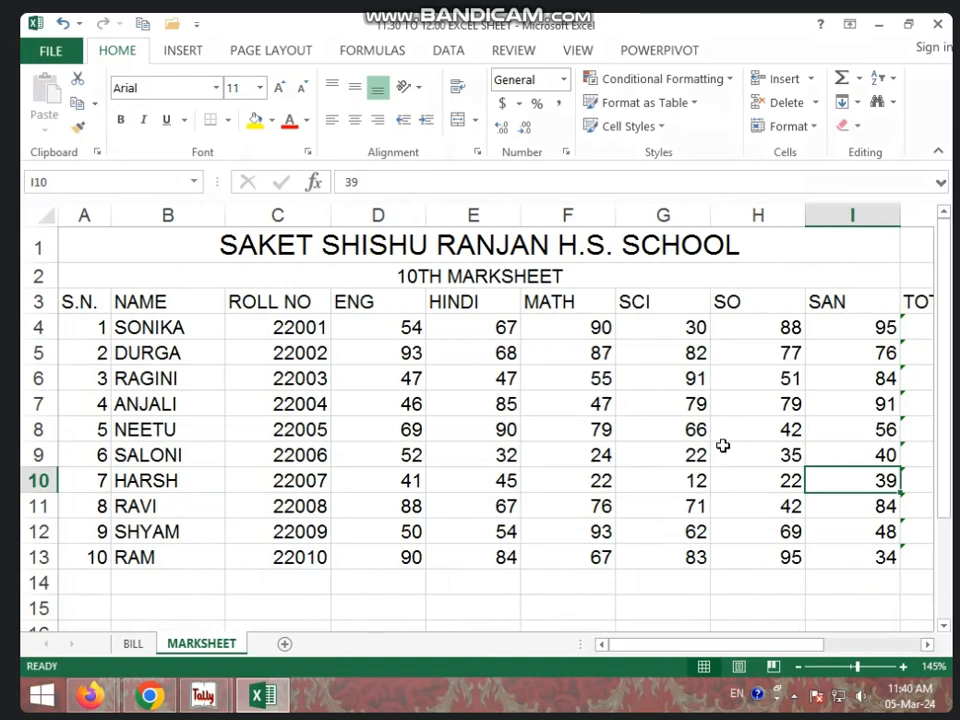
pyautogui.press('Right')
pyautogui.press('Right')
pyautogui.press('Right')
pyautogui.press('Left')
pyautogui.press('Left')
pyautogui.press('Left')
pyautogui.press('Left')
pyautogui.press('Left')
pyautogui.press('Left')
pyautogui.press('Left')
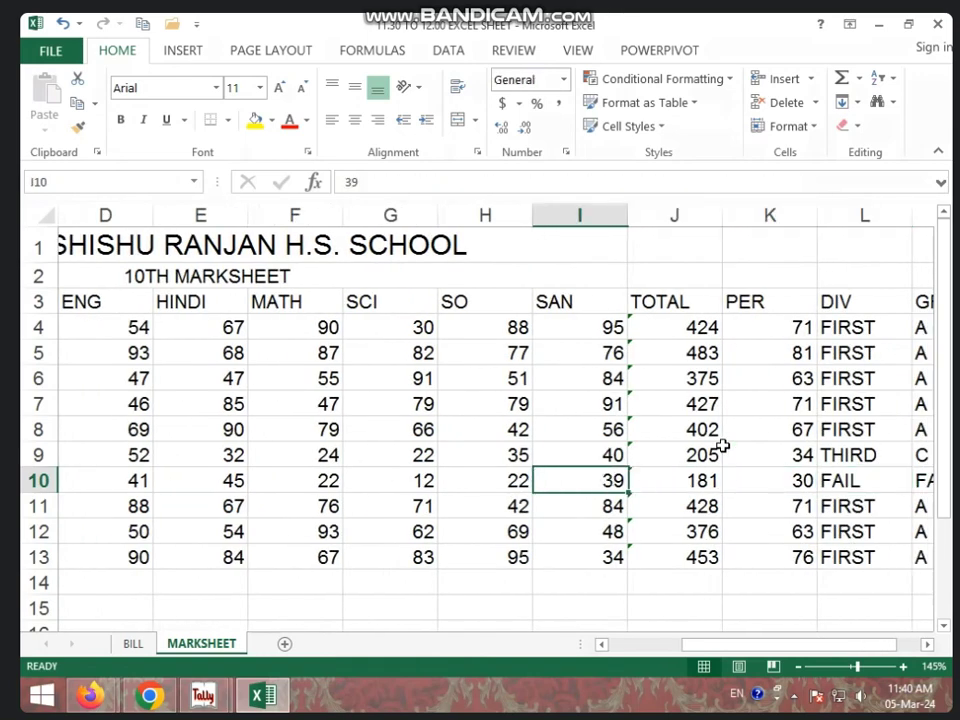
# Step: Change row 10's marks to ENG 52, HINDI 85 and MATH 95
pyautogui.press('Left')
pyautogui.write('25')
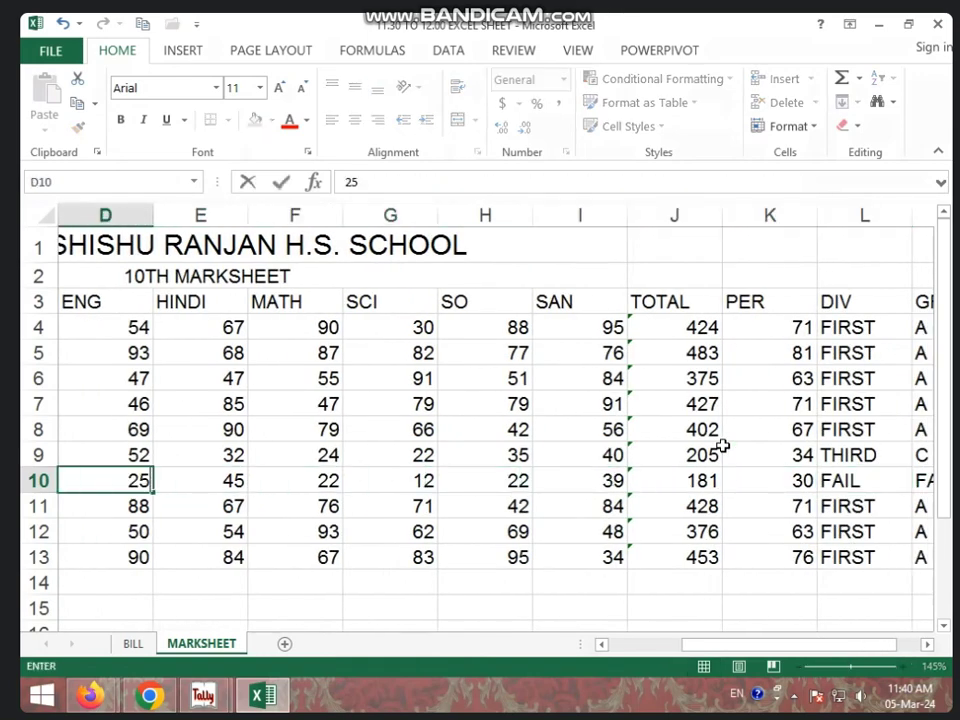
pyautogui.press('Right')
pyautogui.press('Left')
pyautogui.write('52')
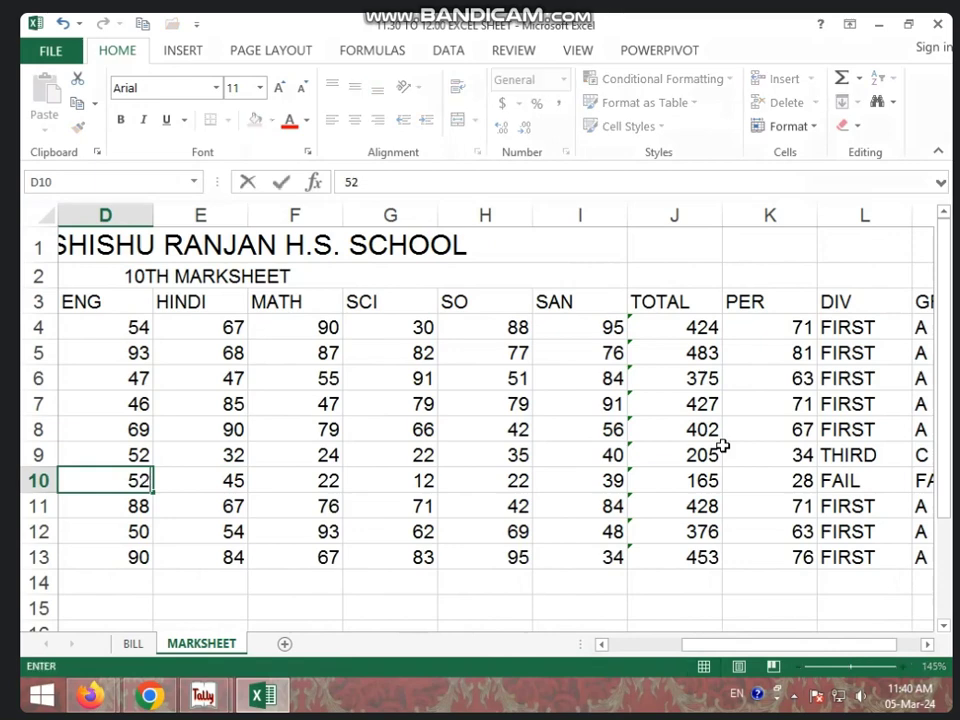
pyautogui.press('Right')
pyautogui.write('85')
pyautogui.press('Right')
pyautogui.write('95')
pyautogui.press('Right')
pyautogui.press('Right')
pyautogui.press('Right')
pyautogui.press('Right')
pyautogui.press('Right')
pyautogui.press('Right')
pyautogui.press('Right')
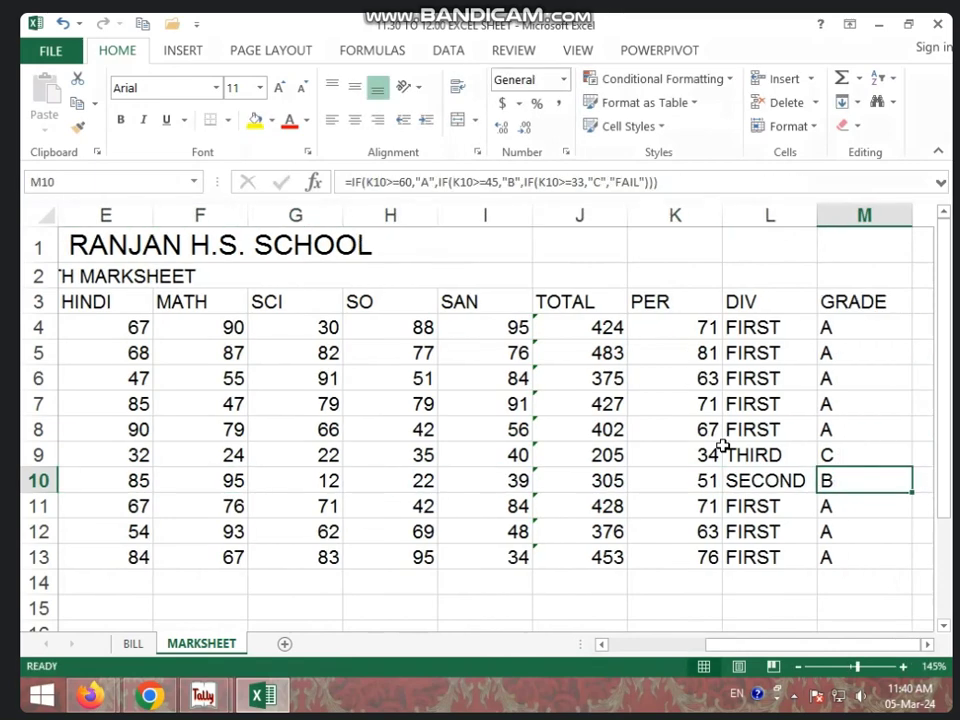
# Step: Set row 10's SCI mark to 85, giving total 378, 63 percent, FIRST and A
pyautogui.press('Left')
pyautogui.press('Left')
pyautogui.press('Down')
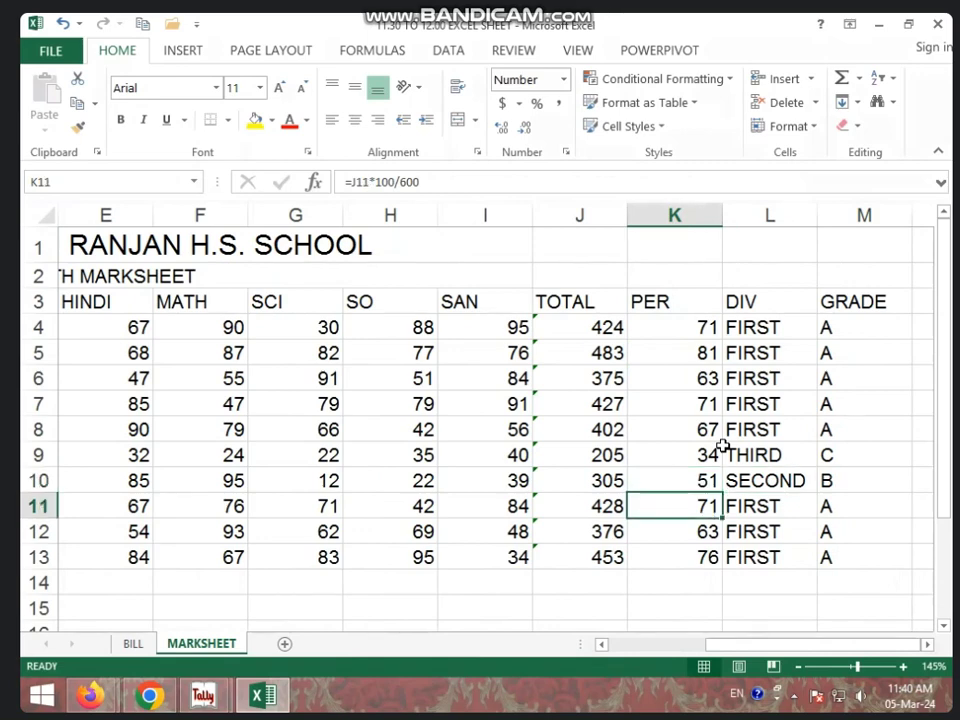
pyautogui.press('Up')
pyautogui.press('Left')
pyautogui.press('Left')
pyautogui.press('Left')
pyautogui.press('Left')
pyautogui.write('85')
pyautogui.press('Right')
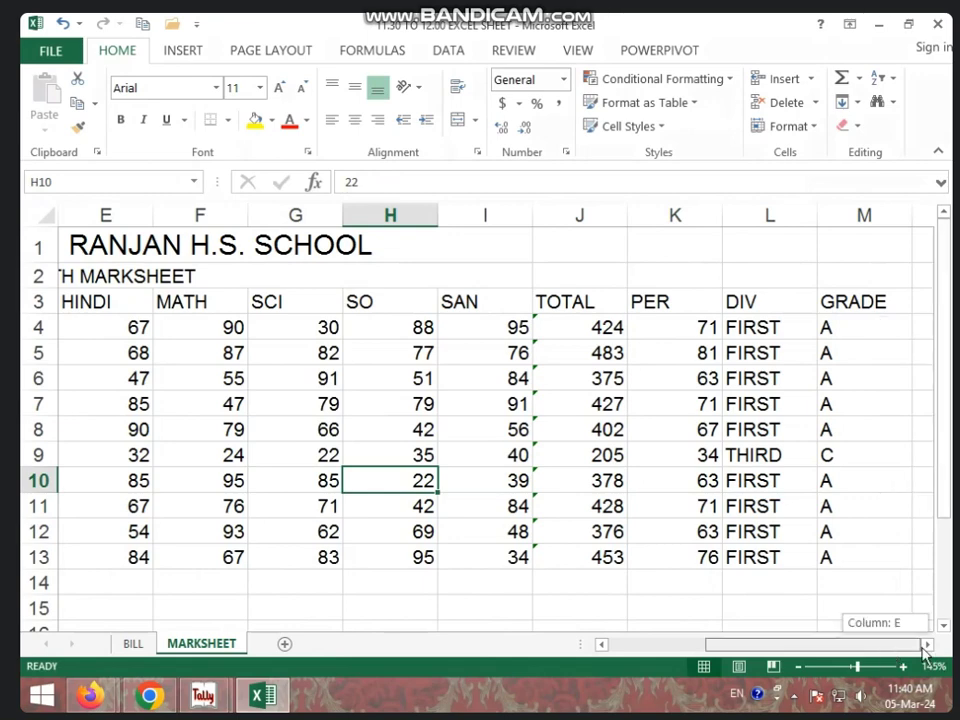
pyautogui.moveTo(861, 216); pyautogui.dragTo(924, 217)
# Step: Enter the heading SUPPLY in N3 beside GRADE
pyautogui.click(652, 301)
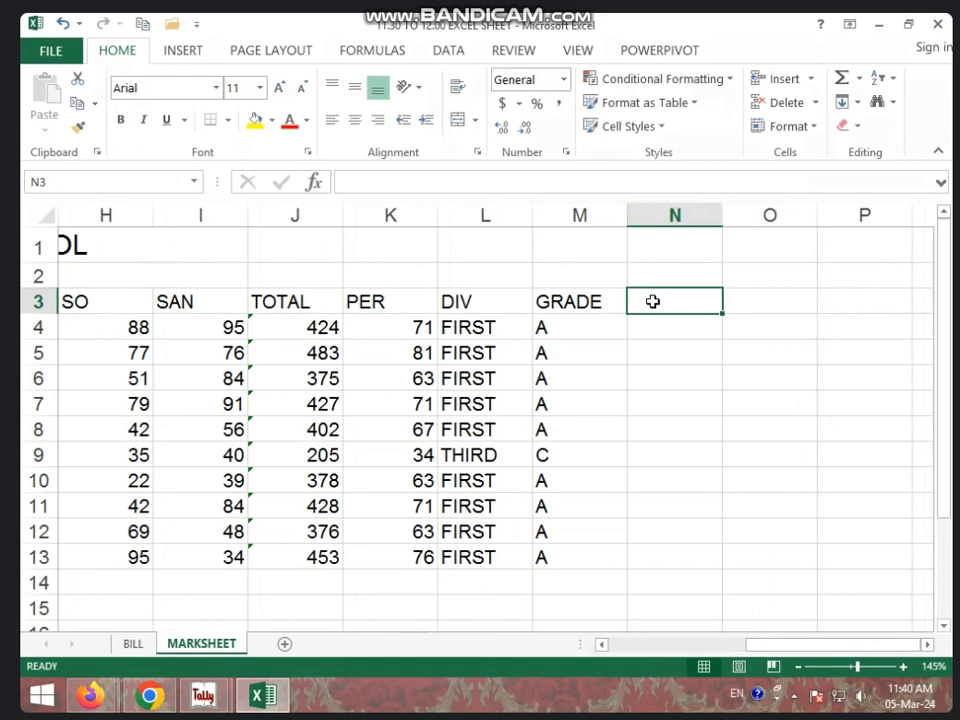
pyautogui.write('SUPPLY')
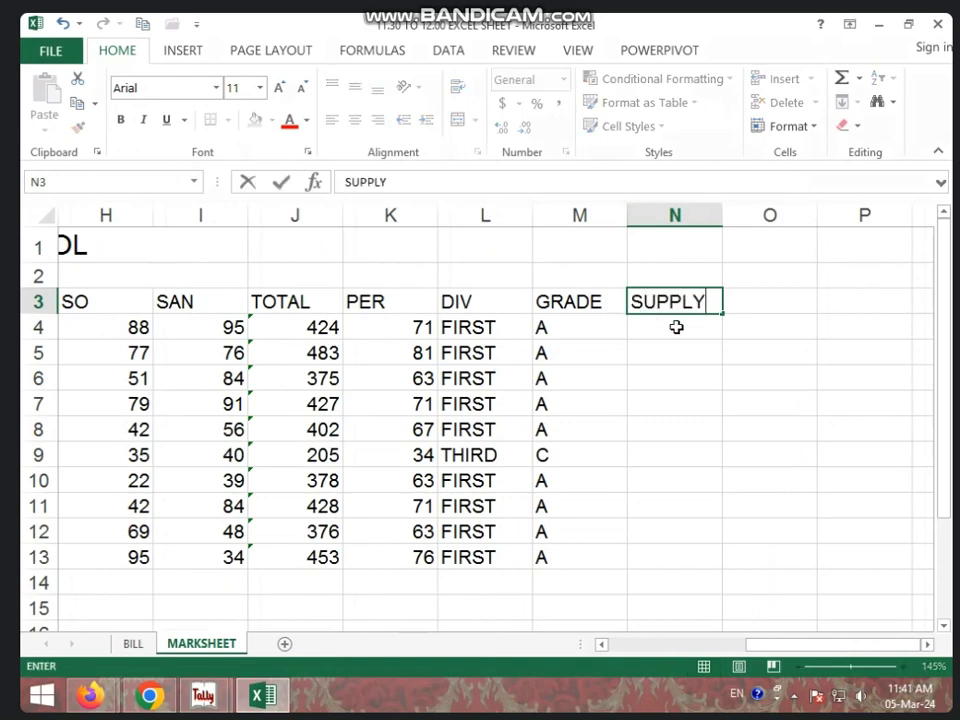
pyautogui.click(676, 327)
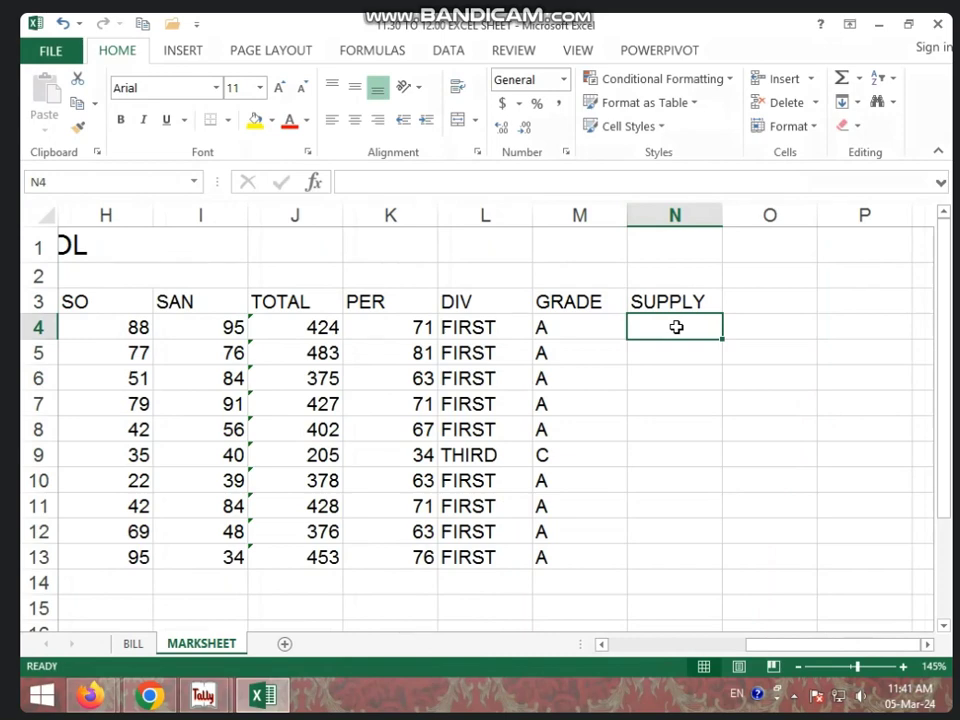
# Step: Enter =COUNTIF(D4:I4,"<33") in N4 to count the first student's failing marks
pyautogui.write('=')
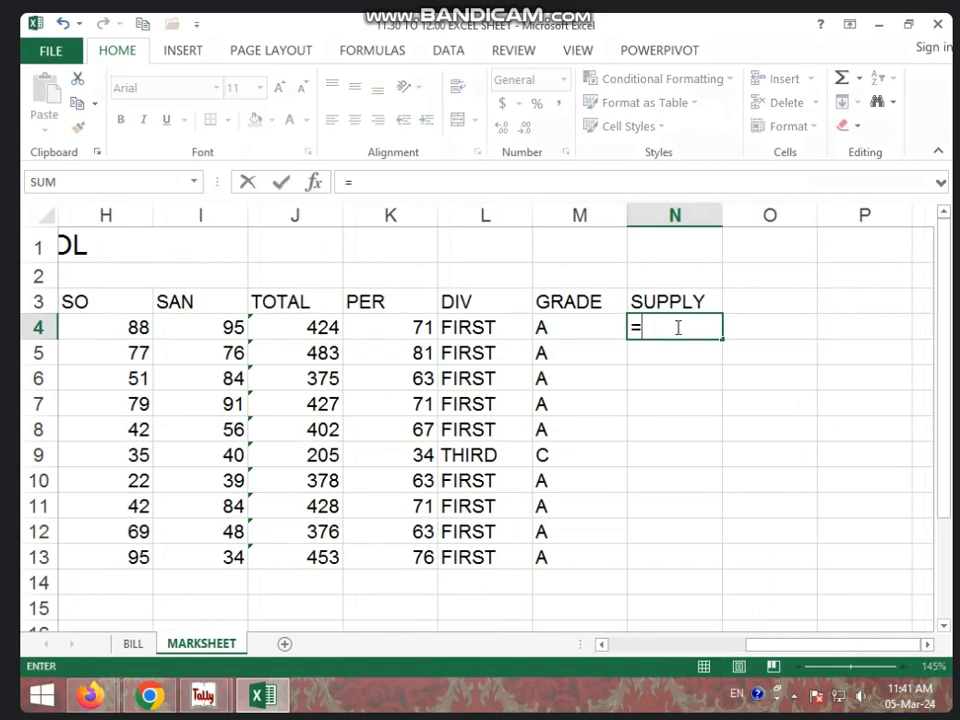
pyautogui.write('COUNTIF')
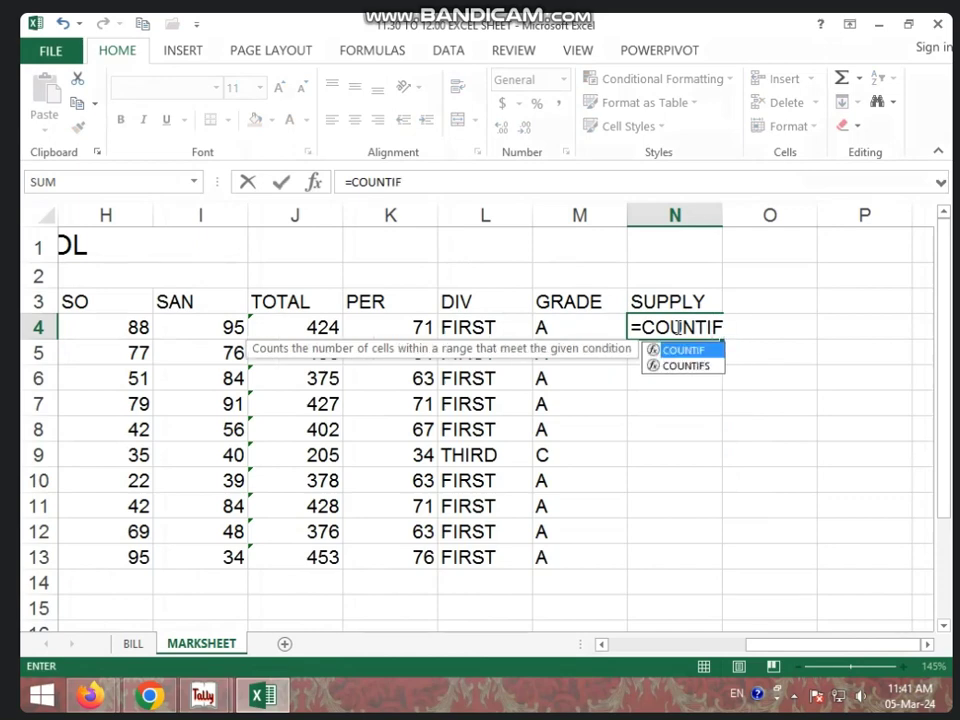
pyautogui.write('(')
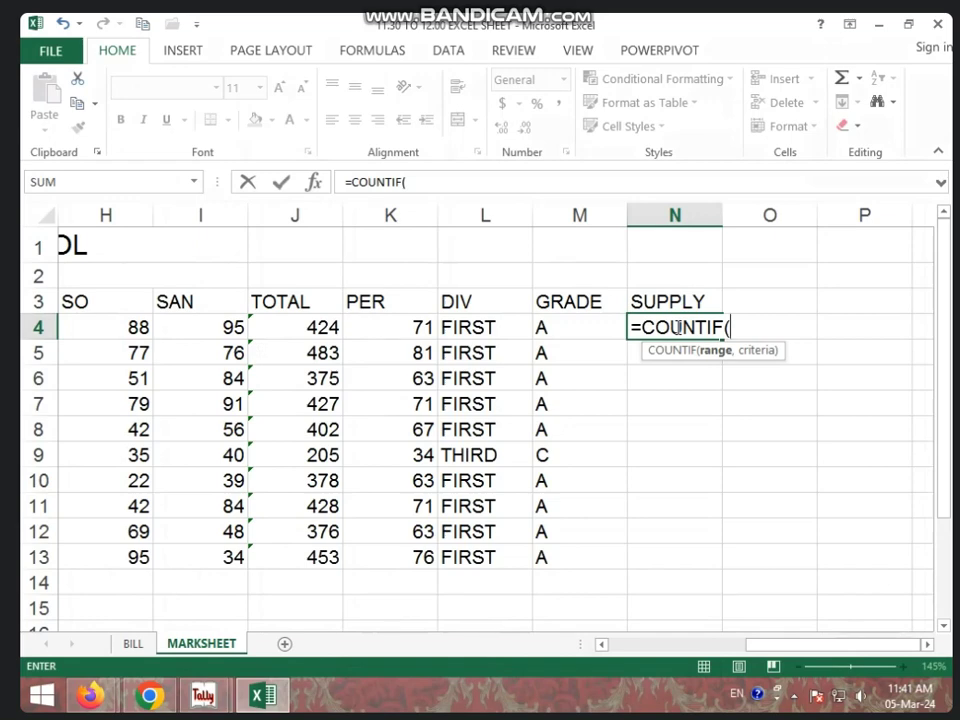
pyautogui.moveTo(843, 644); pyautogui.dragTo(707, 652)
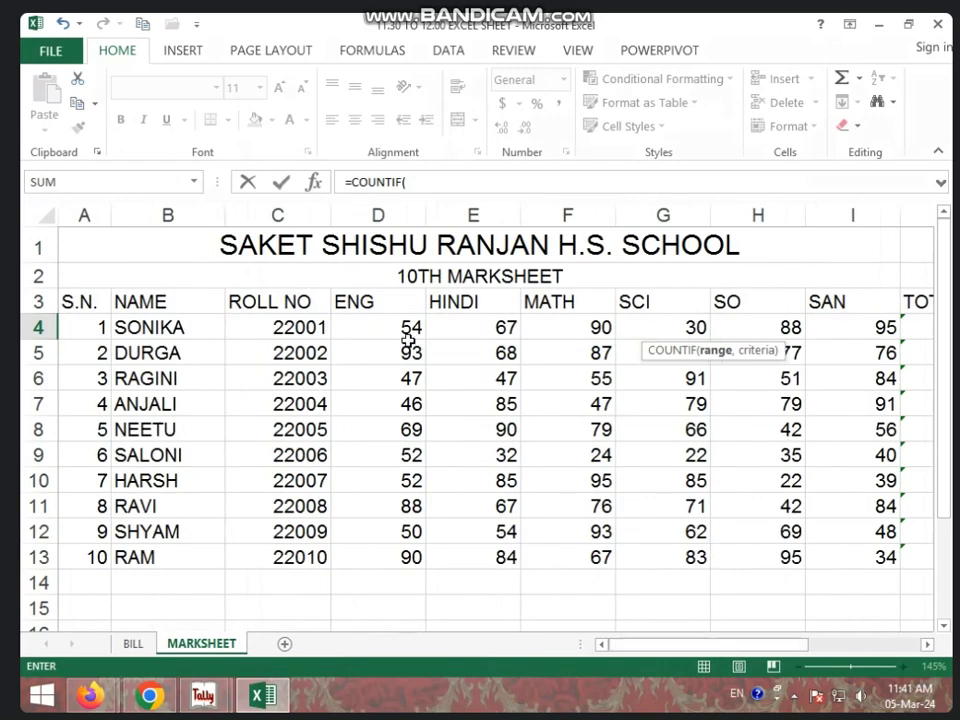
pyautogui.moveTo(393, 328); pyautogui.dragTo(514, 327)
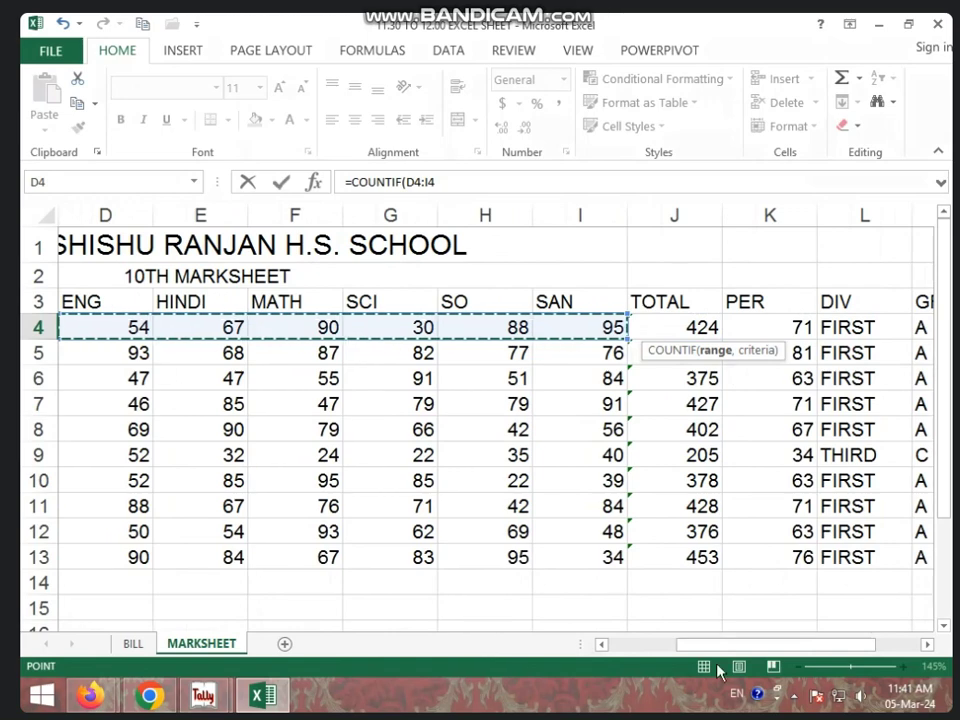
pyautogui.moveTo(729, 655); pyautogui.dragTo(846, 638)
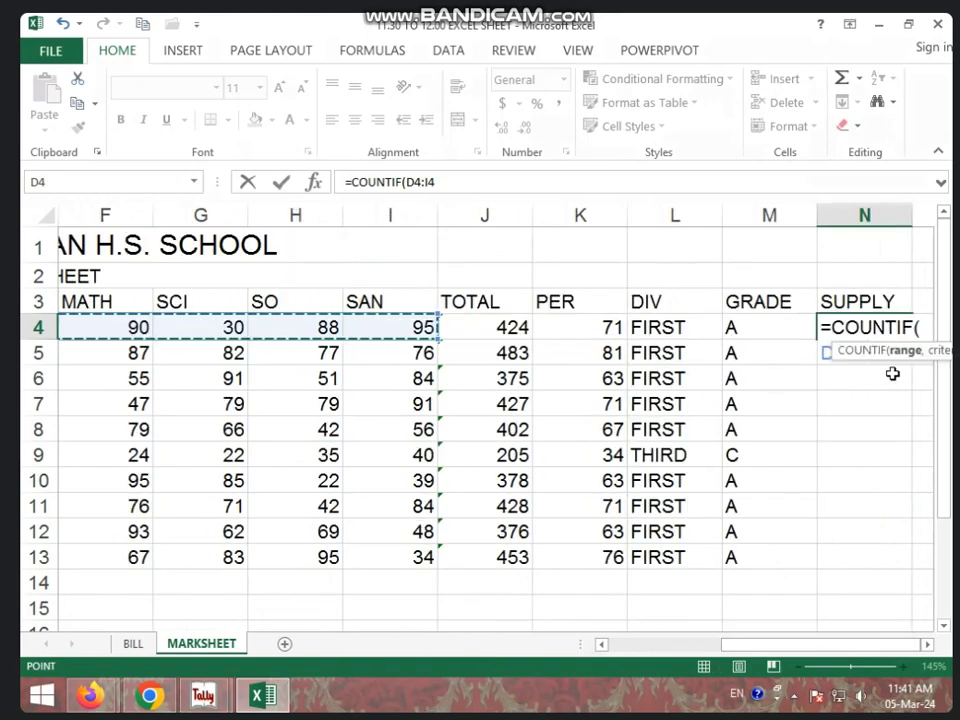
pyautogui.write(',')
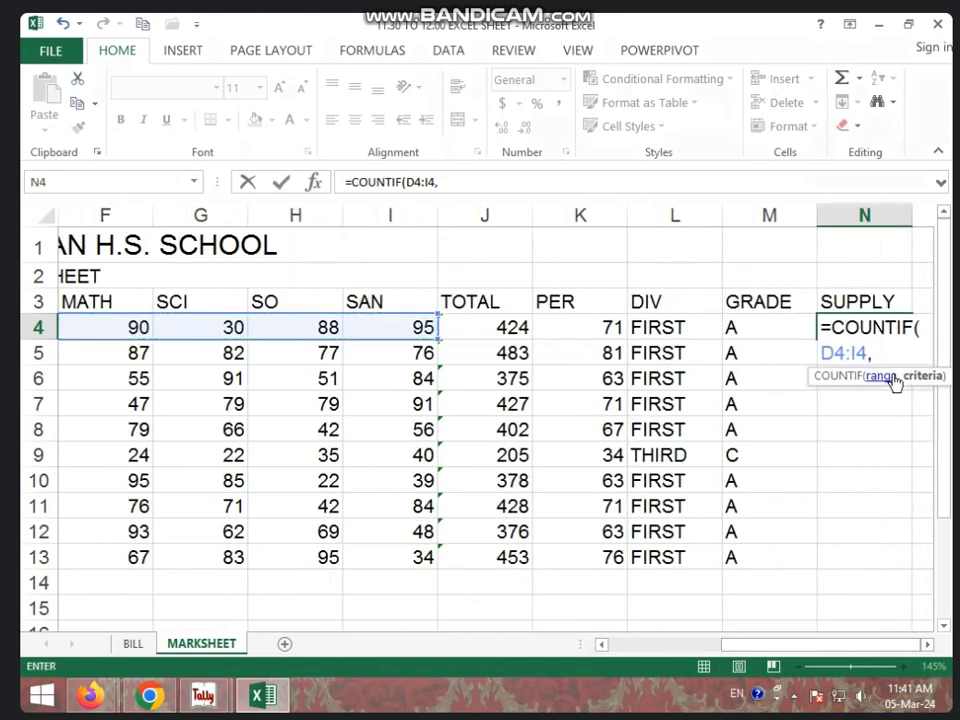
pyautogui.write('"<33')
pyautogui.write('")')
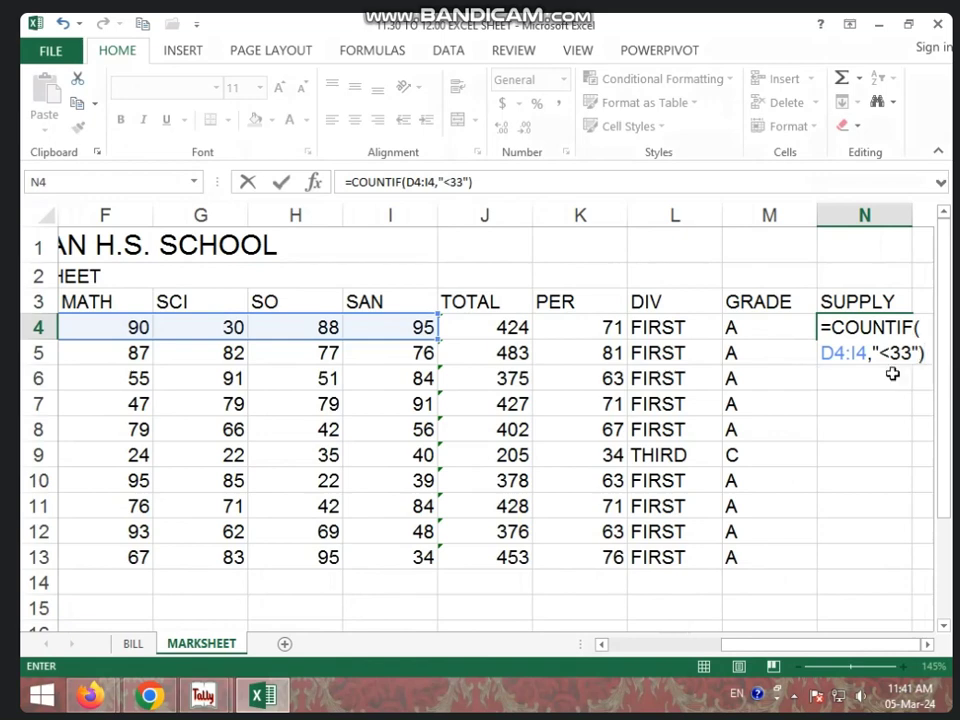
pyautogui.press('Return')
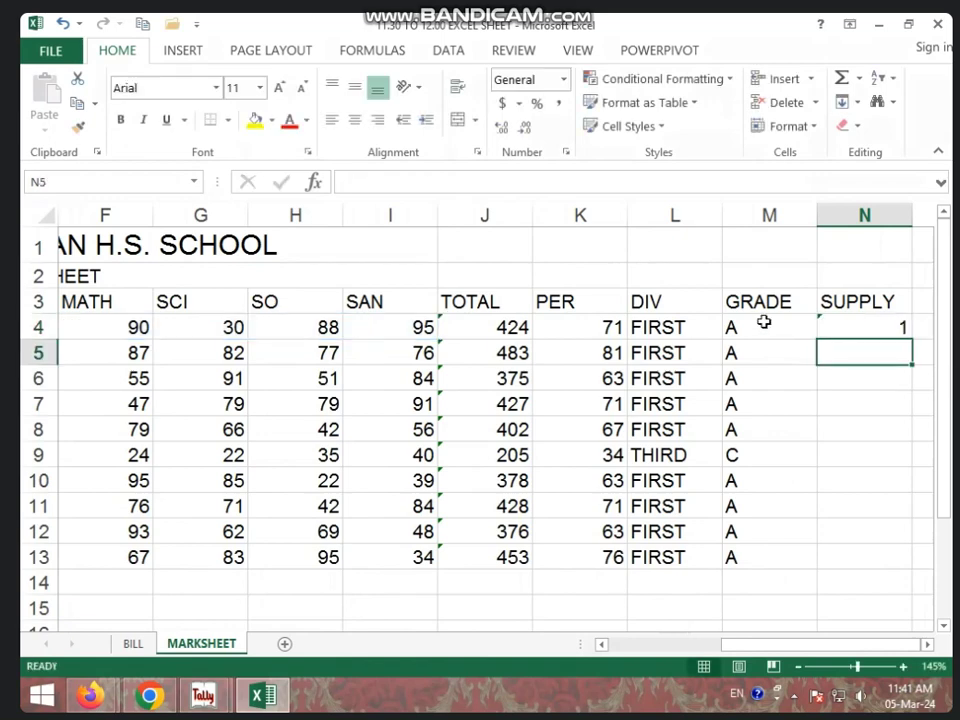
# Step: Copy the SUPPLY formula from N4 down through N13
pyautogui.click(242, 328)
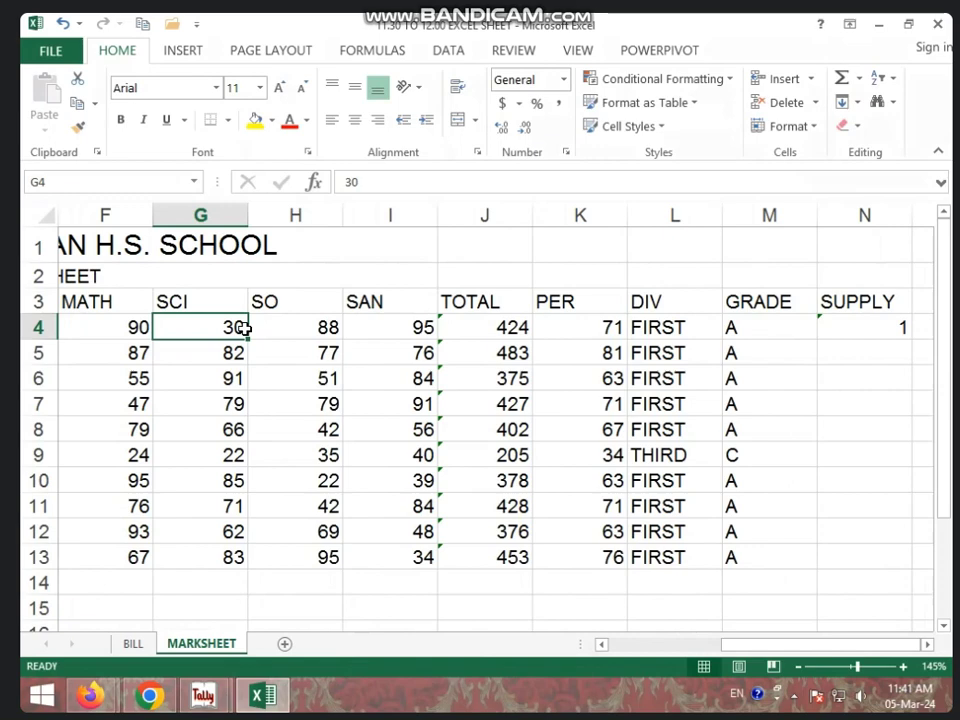
pyautogui.click(868, 326)
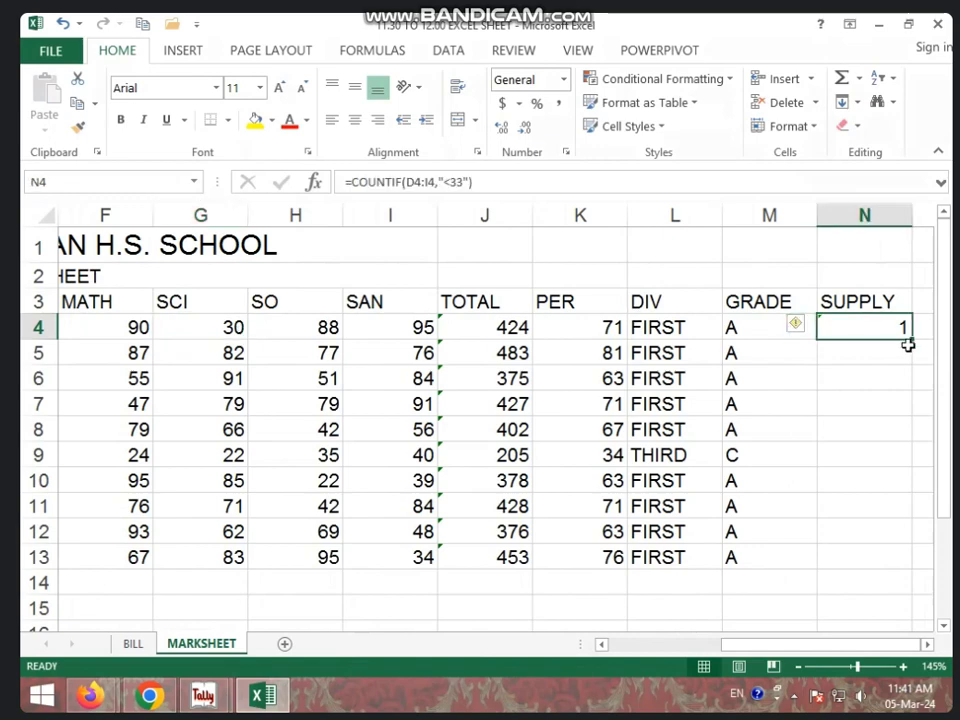
pyautogui.moveTo(913, 340); pyautogui.dragTo(901, 555)
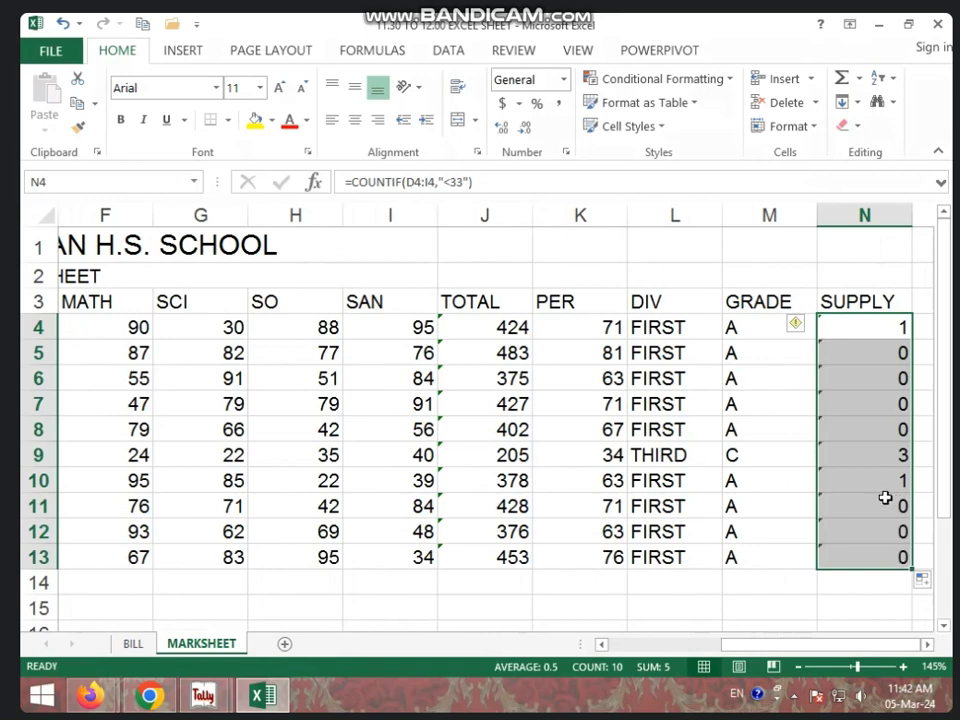
# Step: Verify row 9's SUPPLY count of 3 against its marks, including MATH 24 and HINDI 32
pyautogui.click(876, 458)
pyautogui.click(400, 452)
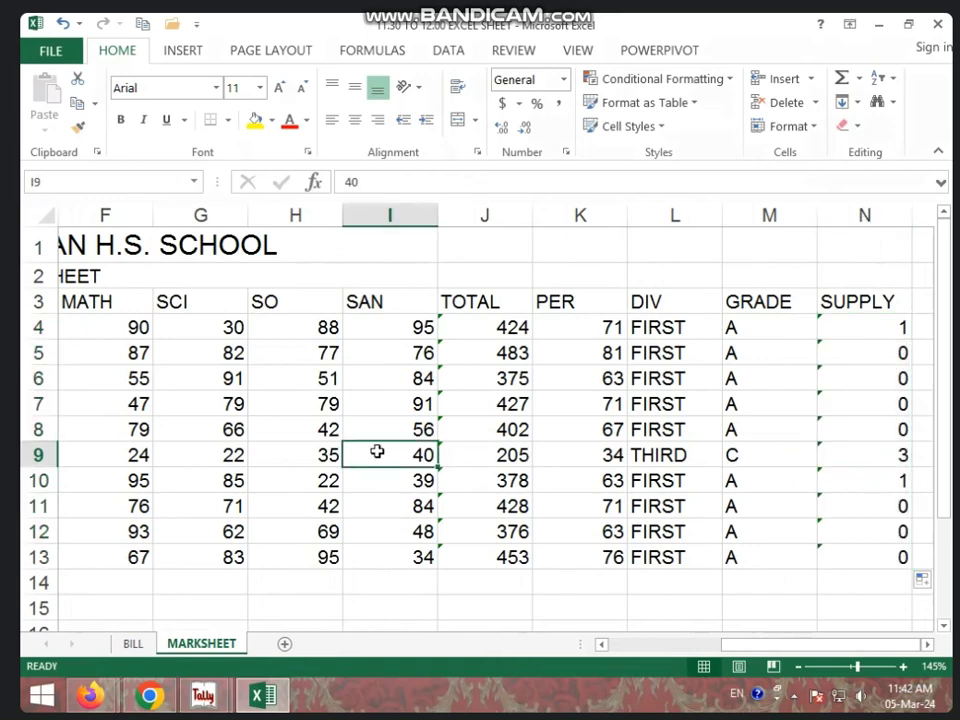
pyautogui.click(283, 454)
pyautogui.click(200, 453)
pyautogui.click(138, 454)
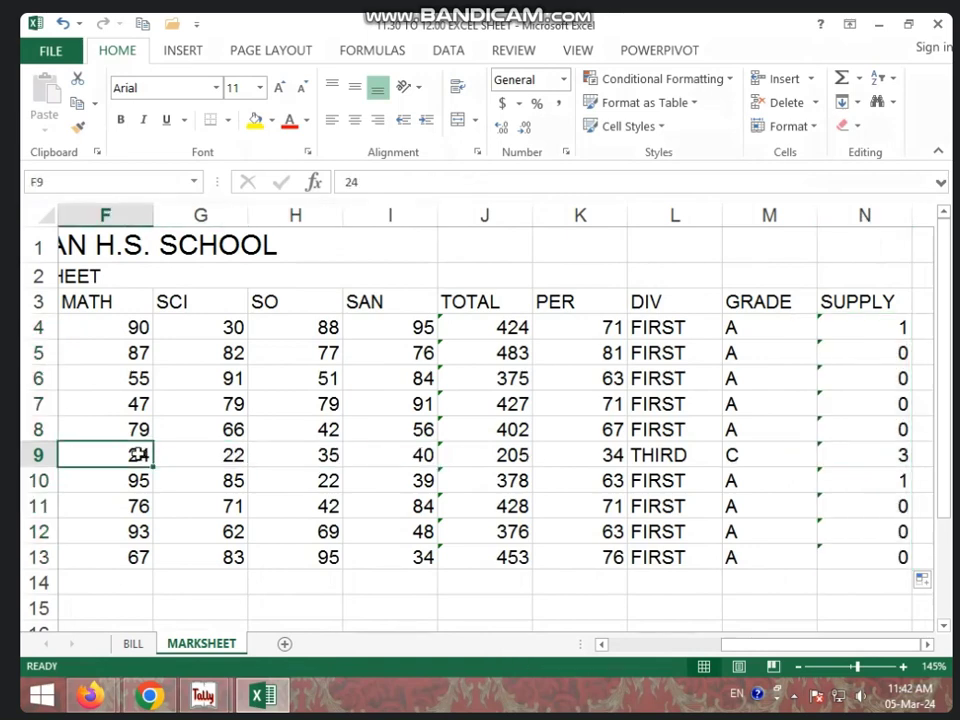
pyautogui.press('Left')
pyautogui.press('Left')
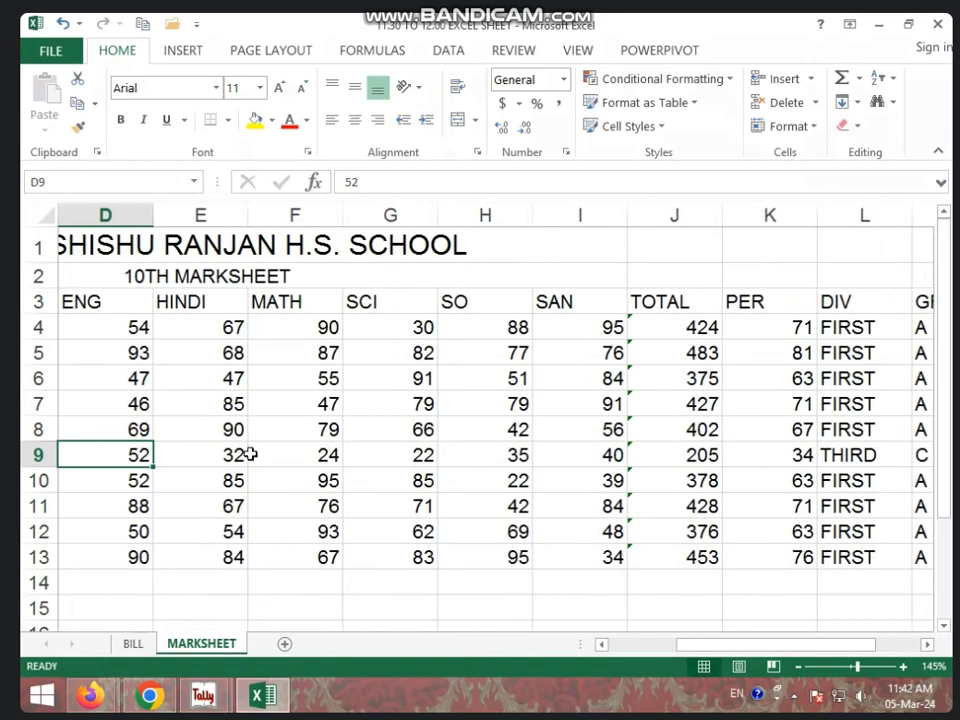
pyautogui.click(252, 454)
pyautogui.click(210, 454)
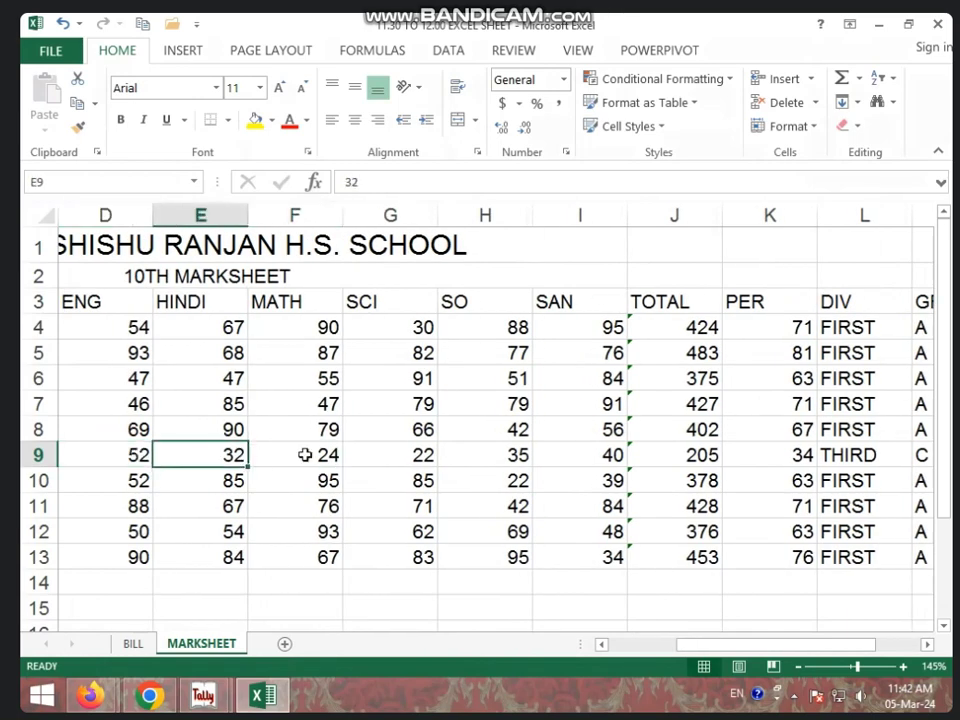
pyautogui.press('Right')
pyautogui.press('Right')
pyautogui.press('Right')
pyautogui.press('Right')
pyautogui.press('Right')
pyautogui.press('Right')
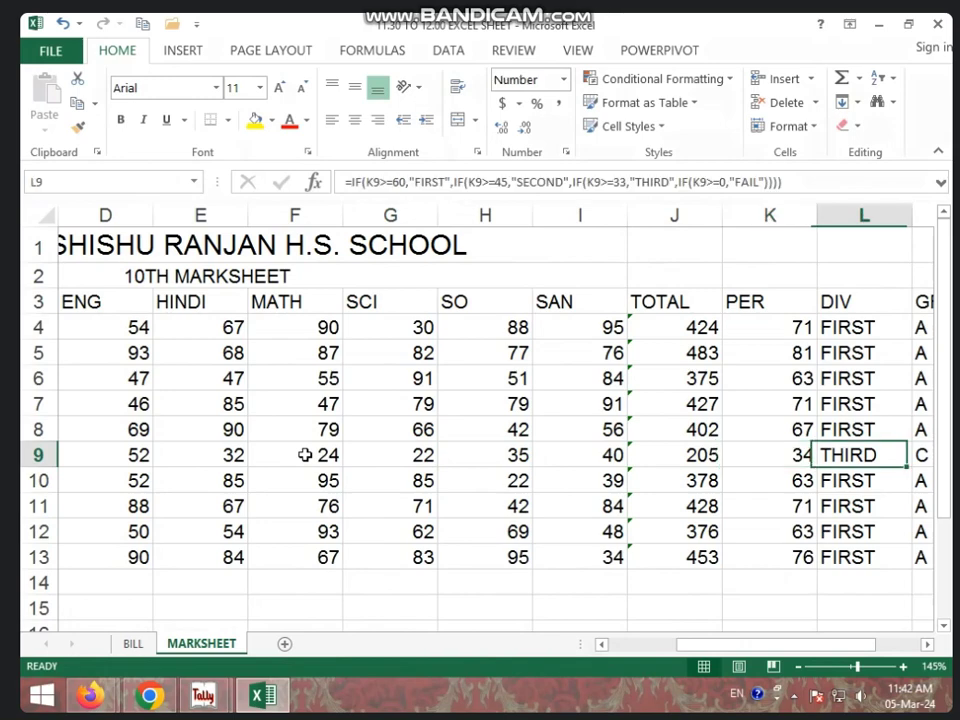
pyautogui.press('Right')
pyautogui.press('Right')
pyautogui.press('Right')
pyautogui.press('Right')
pyautogui.press('Right')
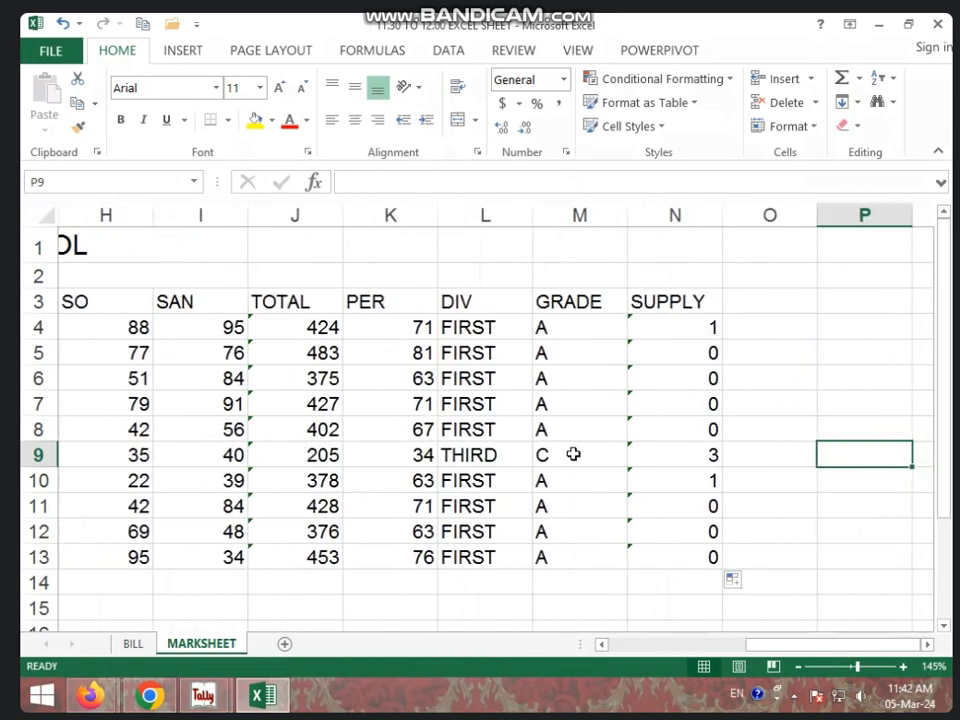
# Step: Confirm row 4's SUPPLY count of 1 comes from its science mark of 30
pyautogui.click(592, 336)
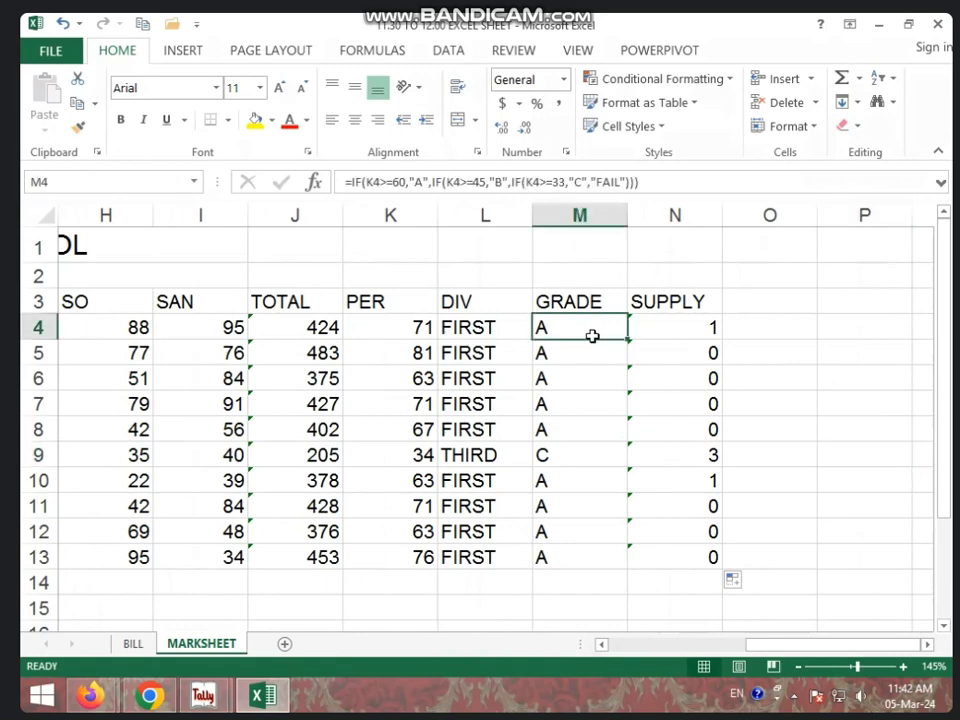
pyautogui.click(691, 335)
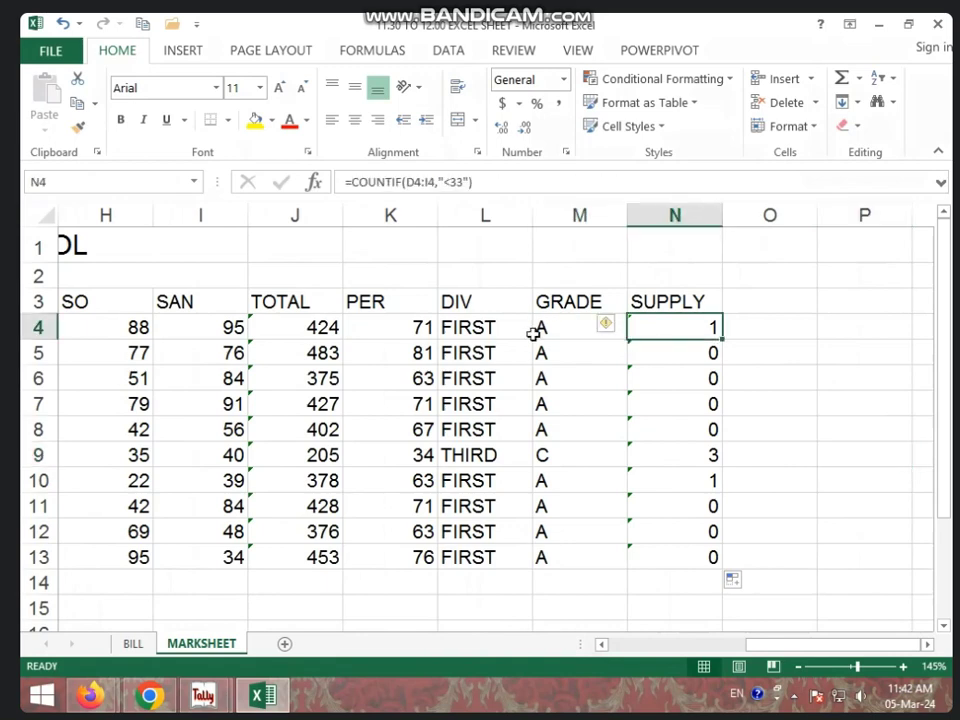
pyautogui.click(206, 328)
pyautogui.click(122, 328)
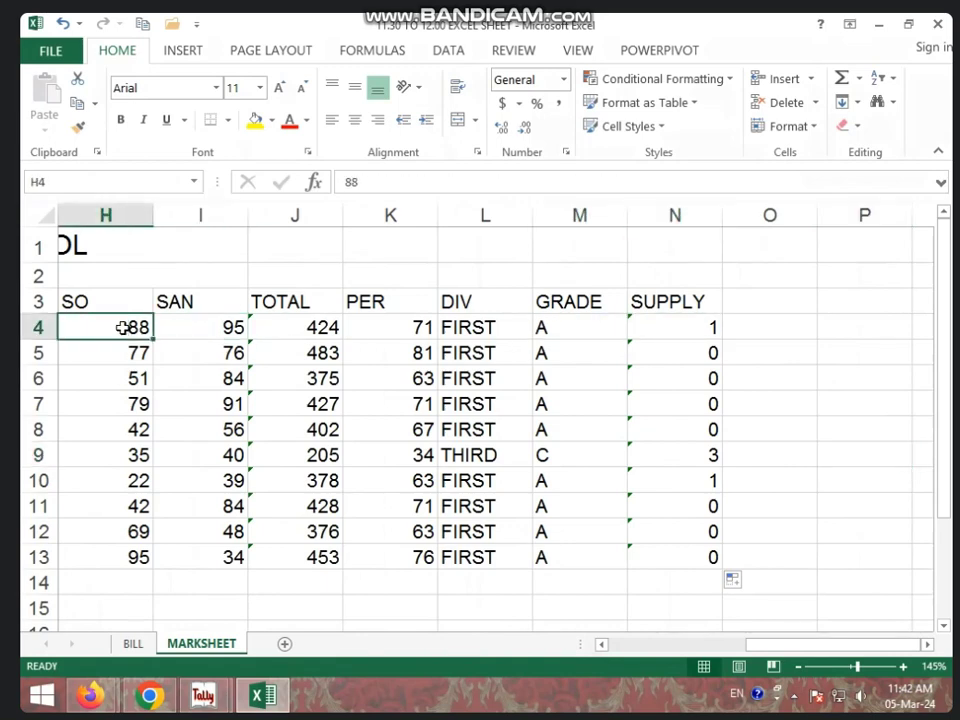
pyautogui.press('Left')
pyautogui.press('Left')
pyautogui.press('Left')
pyautogui.press('Left')
pyautogui.click(385, 327)
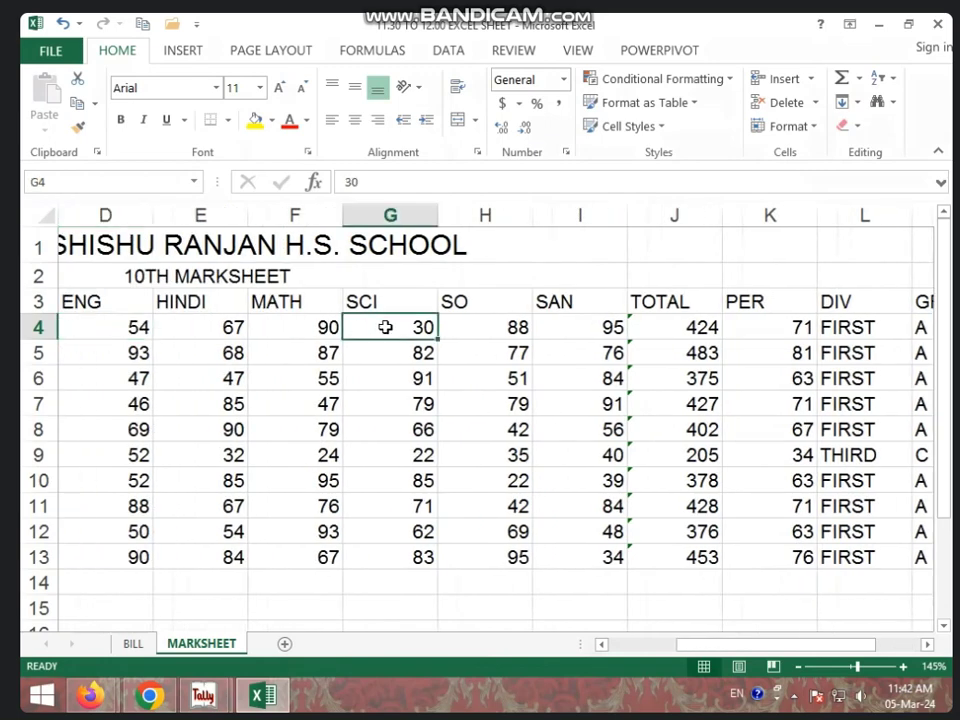
pyautogui.press('Right')
pyautogui.press('Right')
pyautogui.press('Right')
pyautogui.press('Right')
pyautogui.press('Right')
pyautogui.press('Right')
pyautogui.press('Right')
pyautogui.press('Right')
pyautogui.press('Right')
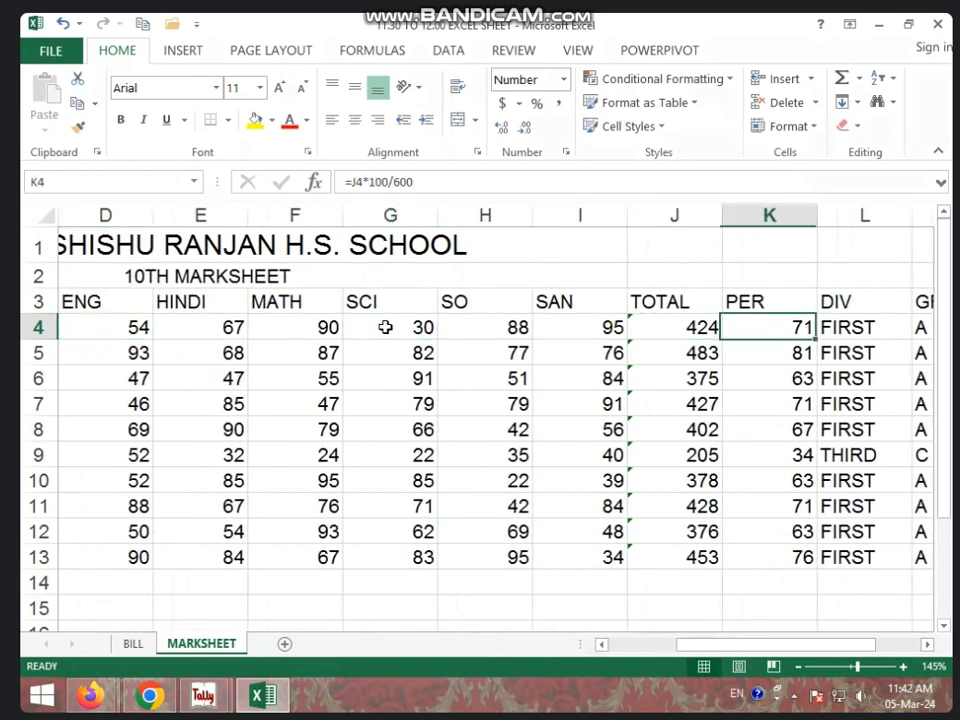
pyautogui.click(753, 301)
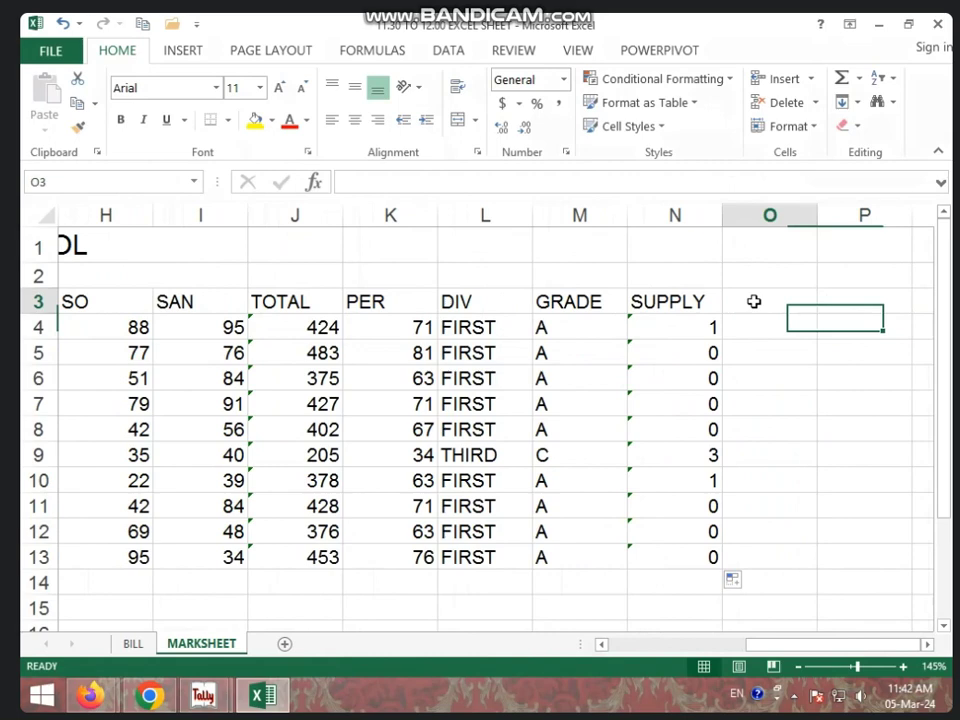
# Step: Enter the heading RESULT in O3, beside the SUPPLY column
pyautogui.write('RES')
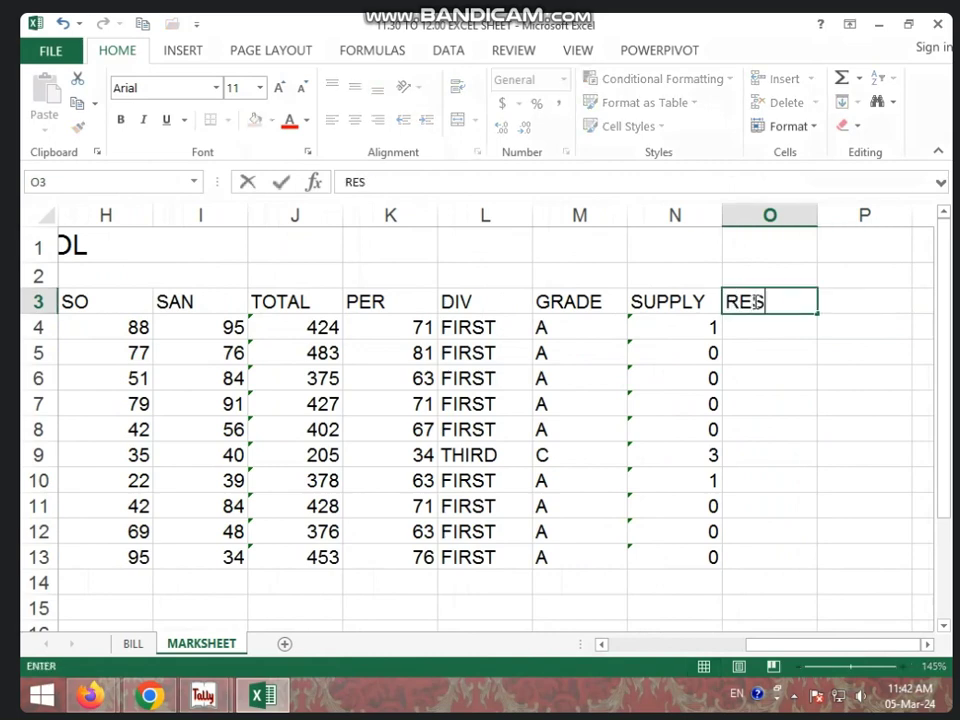
pyautogui.write('ULT')
pyautogui.click(763, 326)
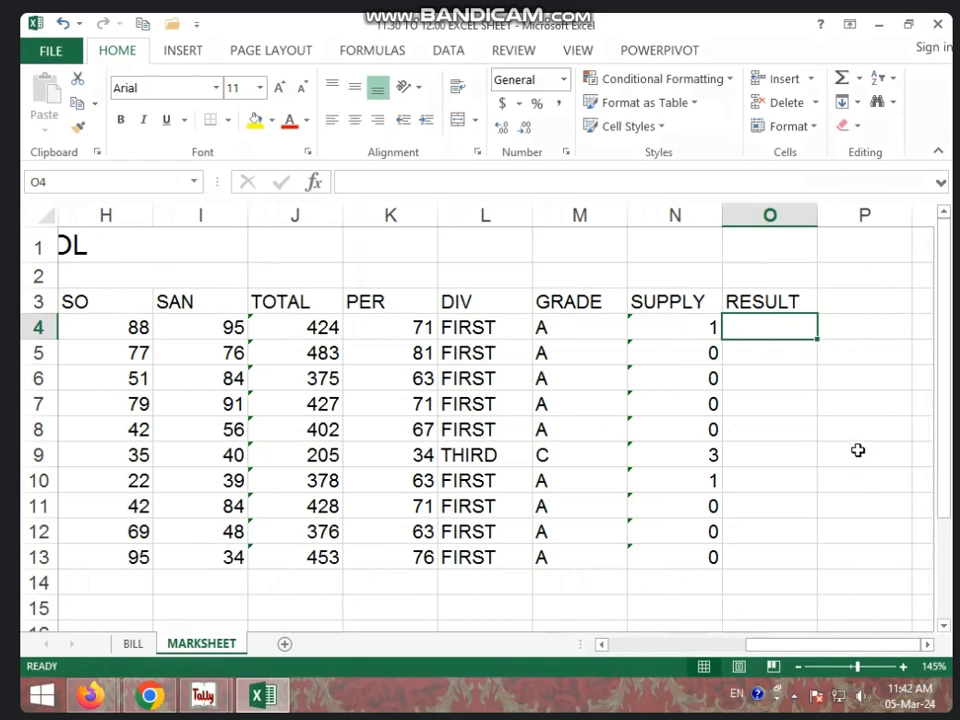
# Step: Type a nested IF in O4 on N4: PASS if <=0, SUPPLY if <=2, FAIL if <=3
pyautogui.write('=')
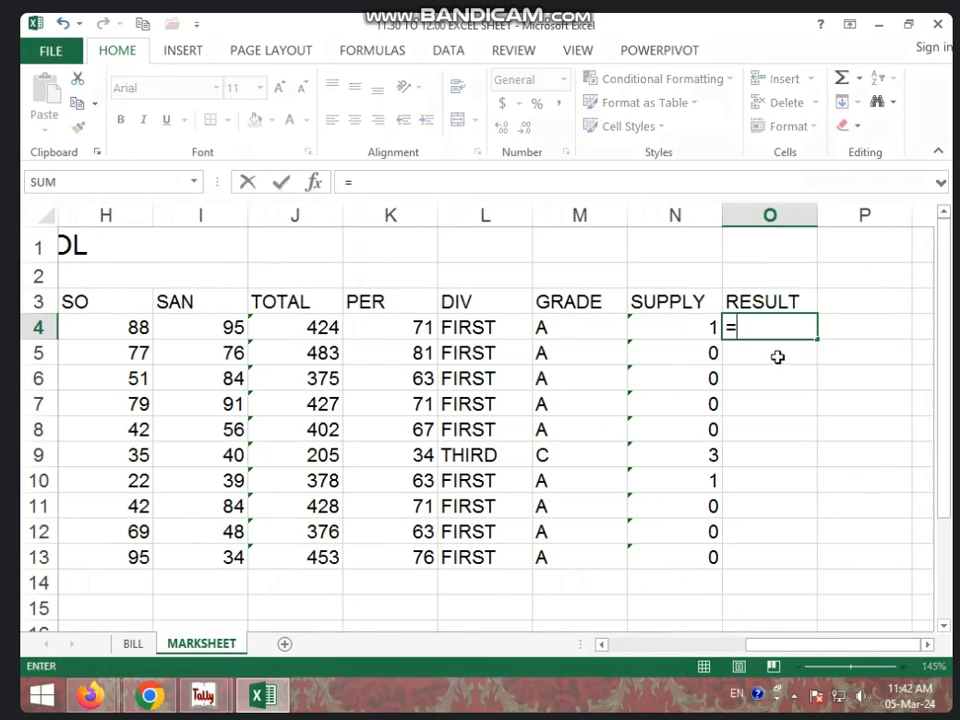
pyautogui.write('IF')
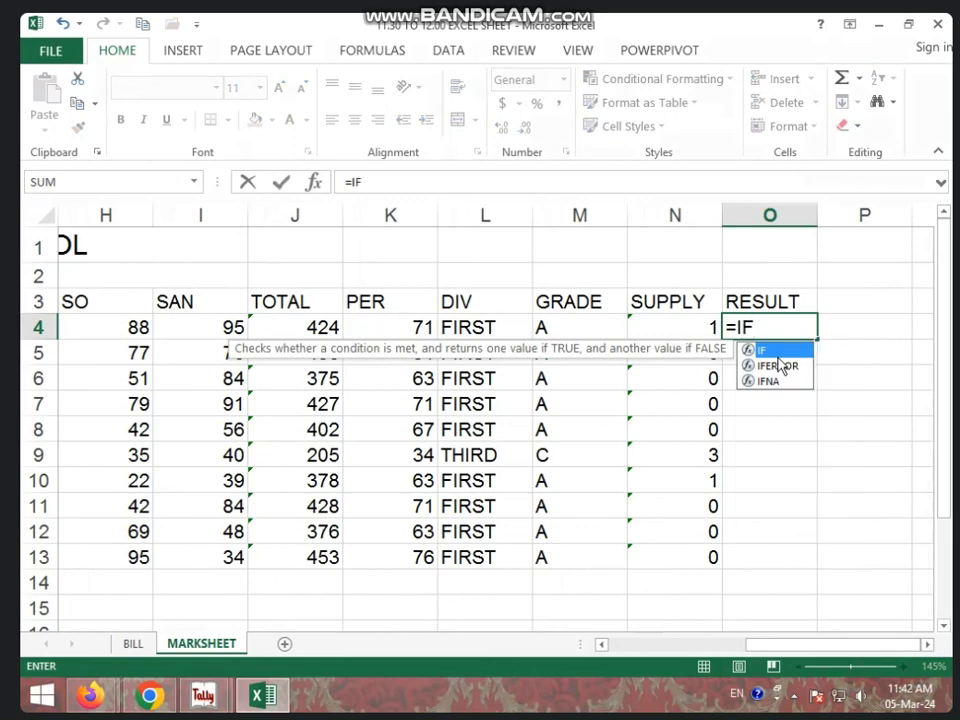
pyautogui.write('(')
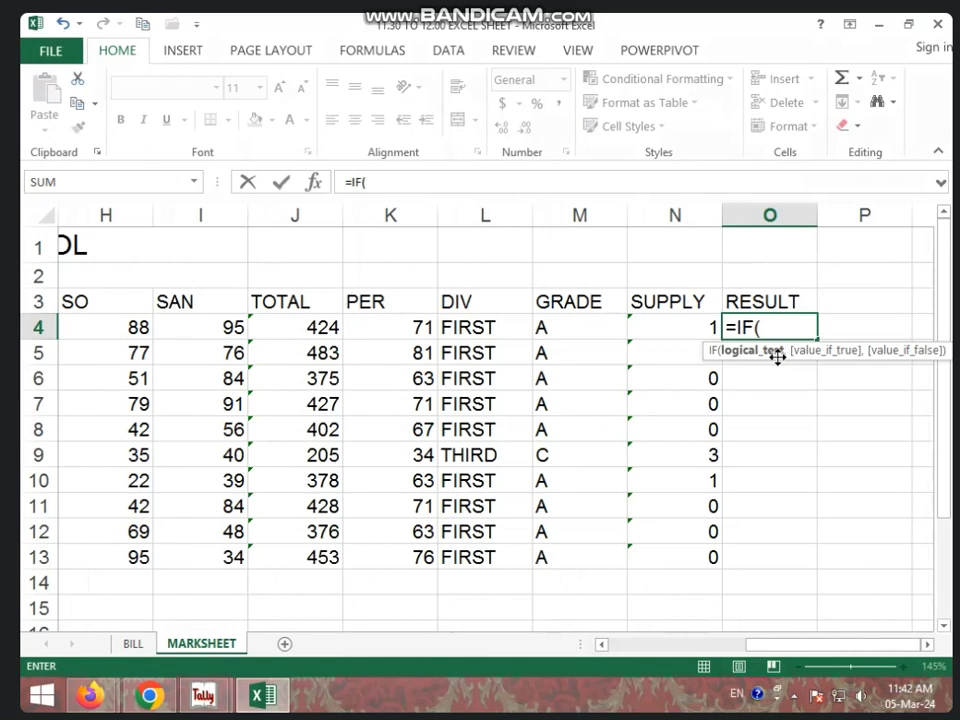
pyautogui.click(677, 330)
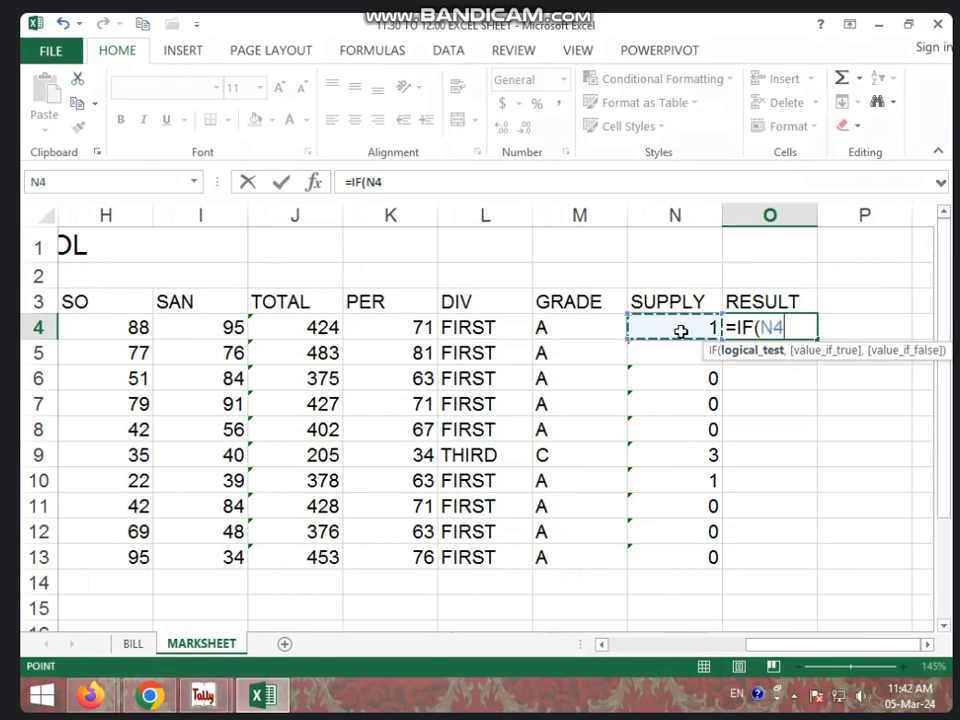
pyautogui.write('<=')
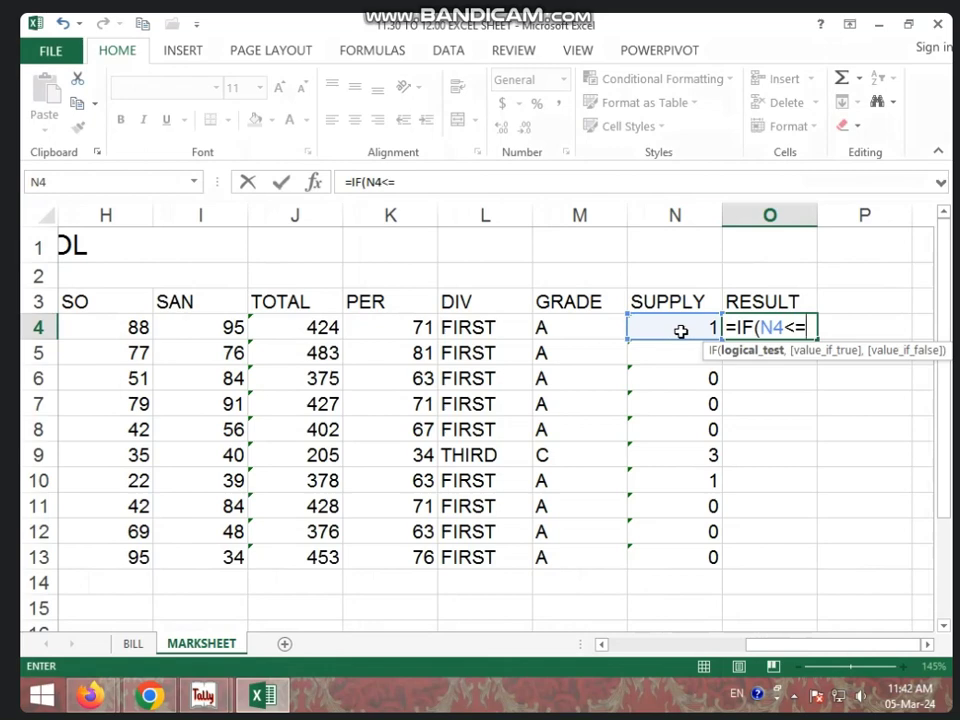
pyautogui.write('00,"')
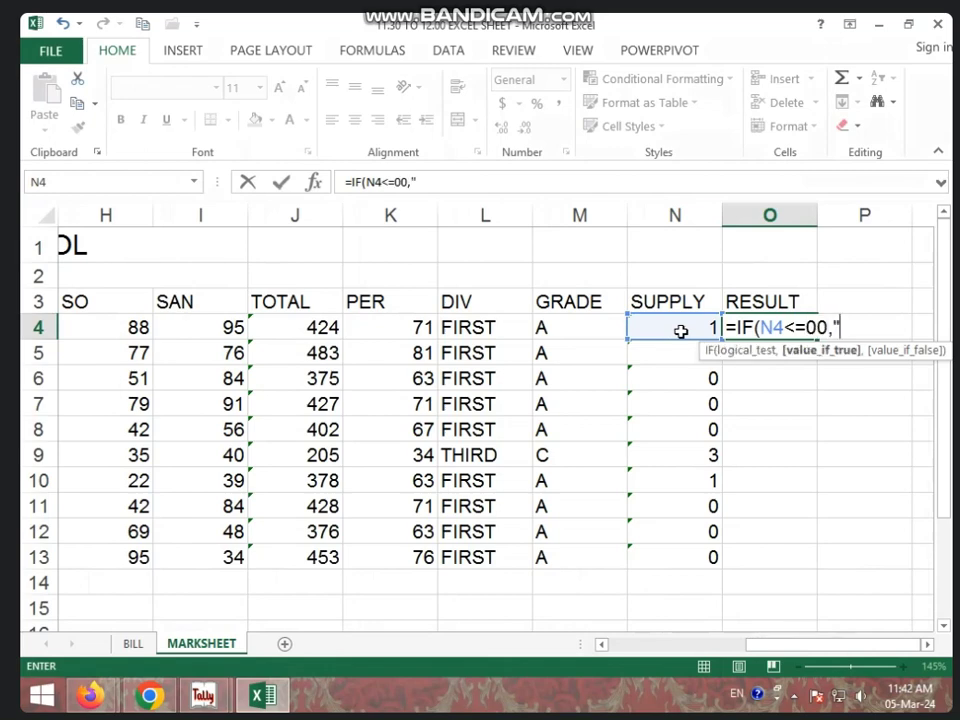
pyautogui.write('PASS')
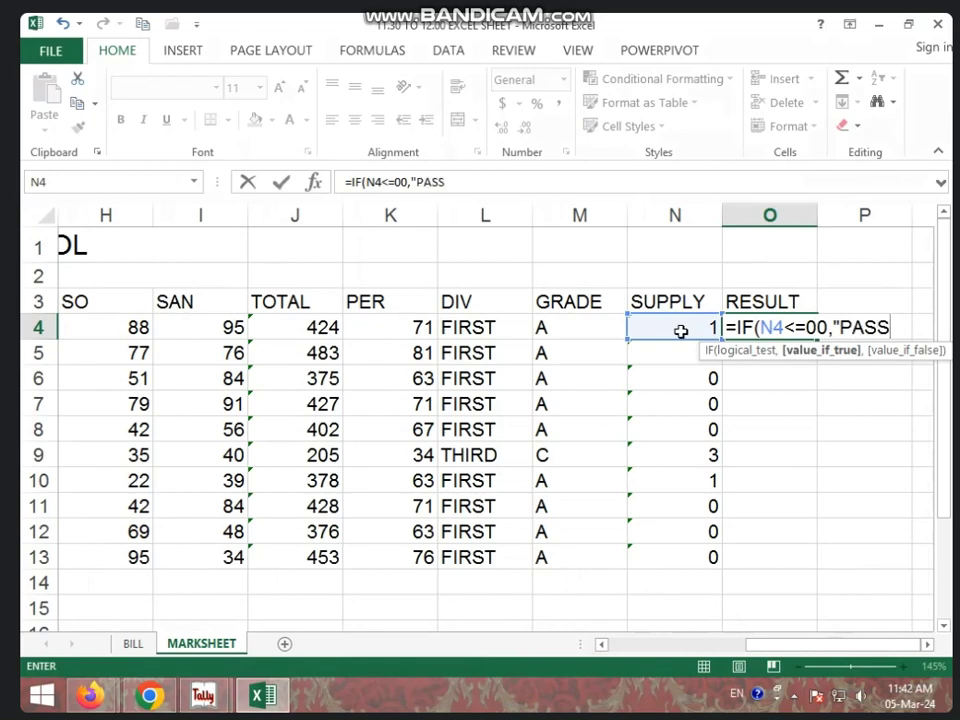
pyautogui.write('"')
pyautogui.write(',')
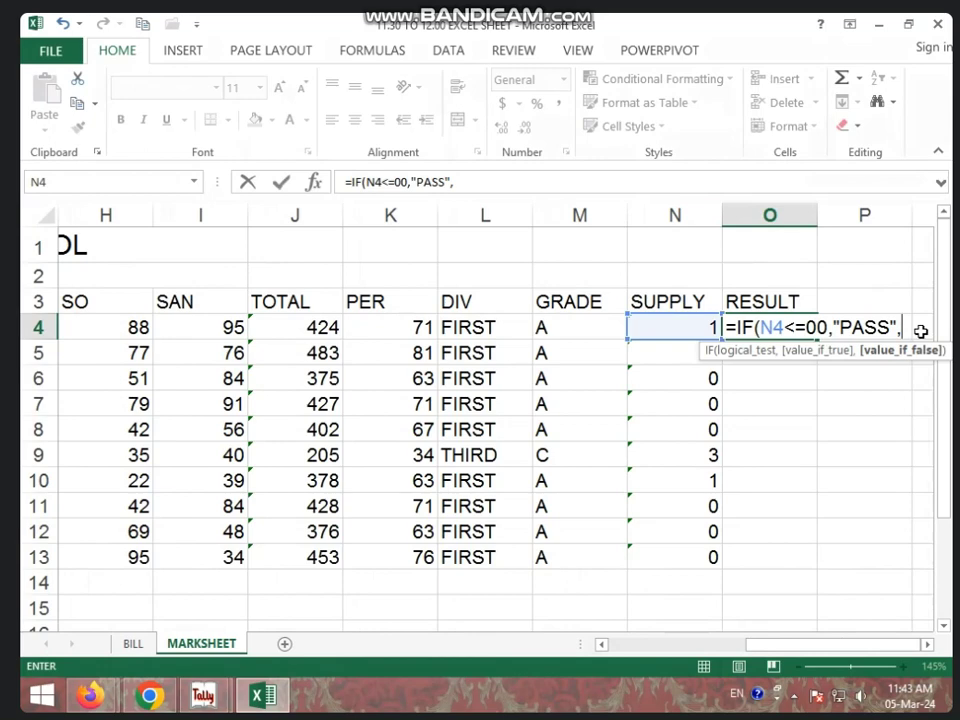
pyautogui.write('IF')
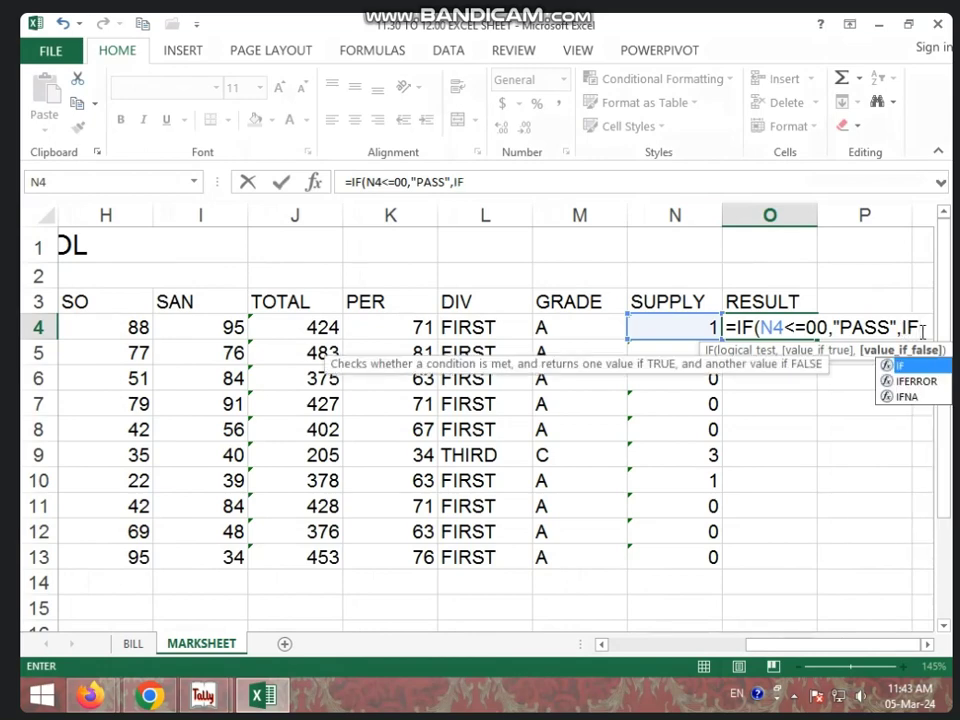
pyautogui.write('(')
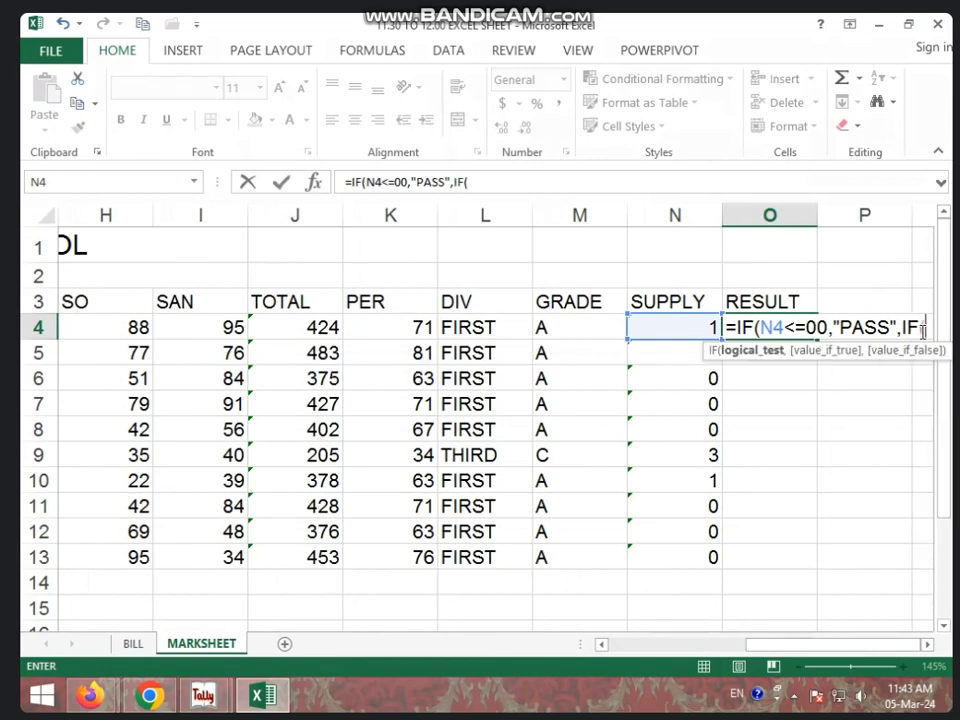
pyautogui.click(689, 320)
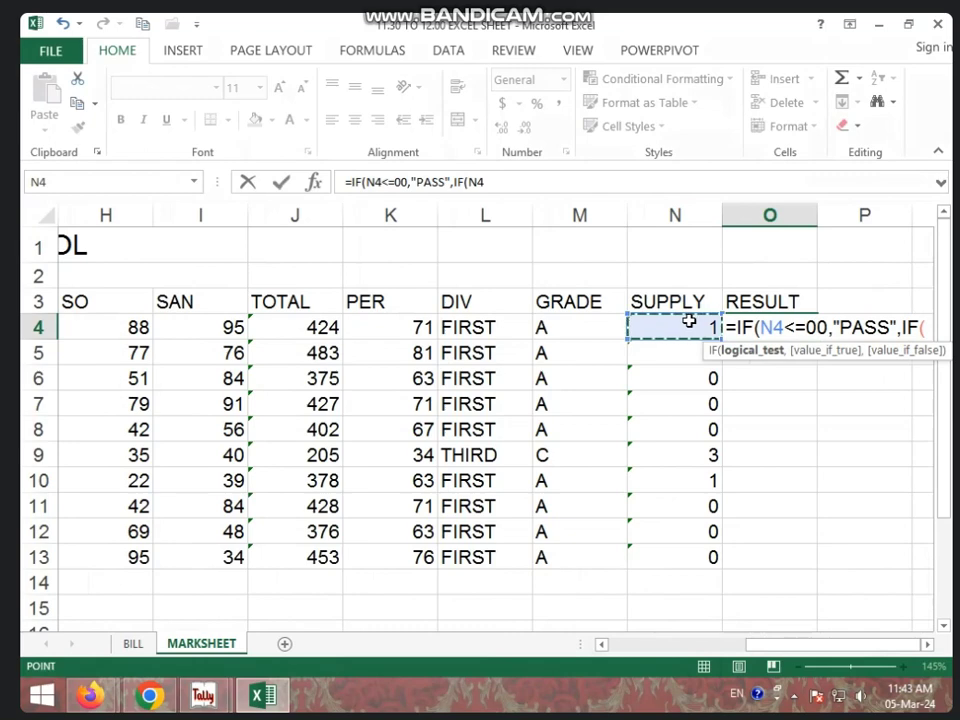
pyautogui.write('<=')
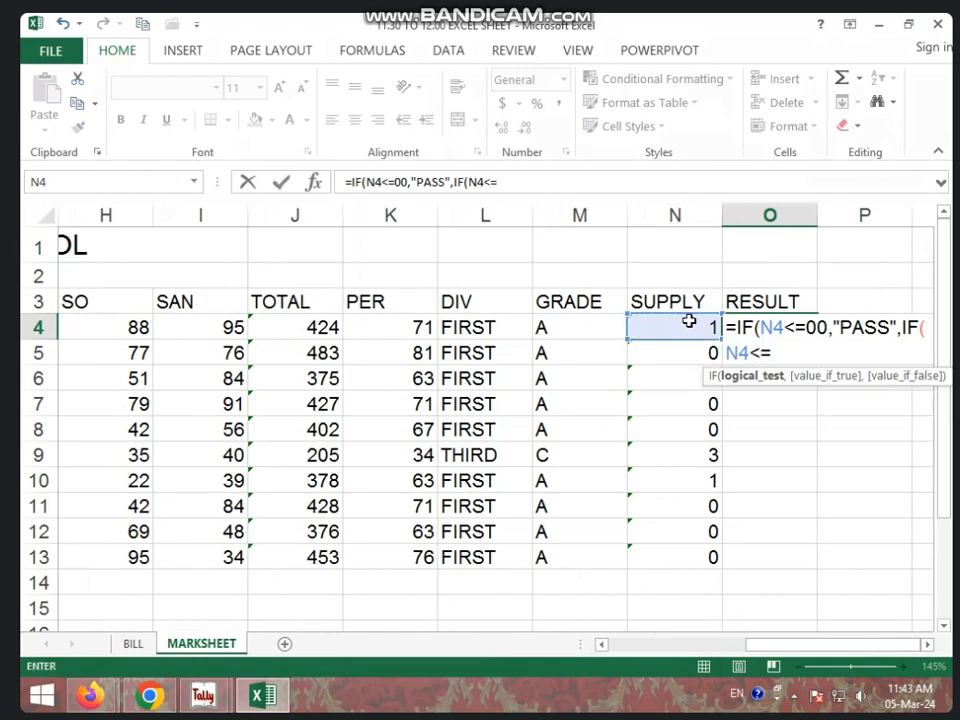
pyautogui.write('2,')
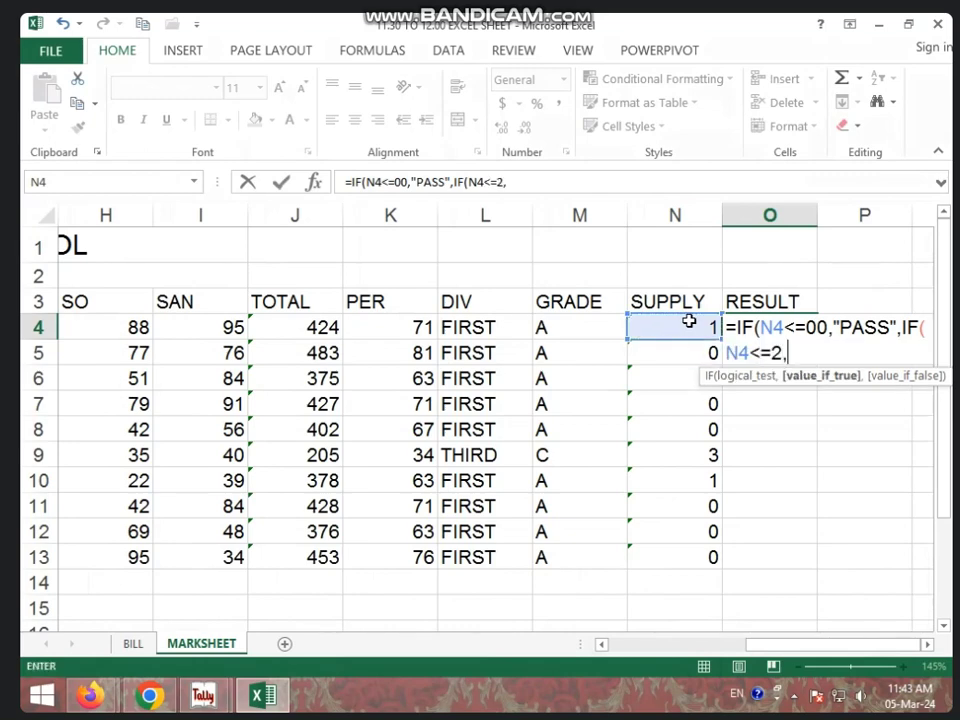
pyautogui.write('"SUPPLY')
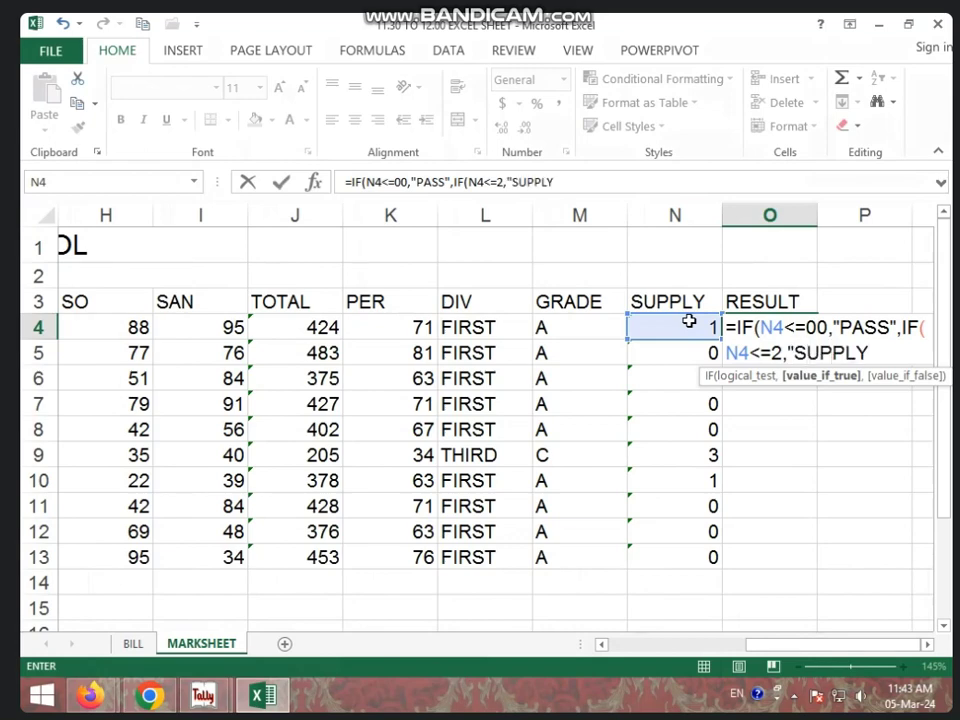
pyautogui.write('",')
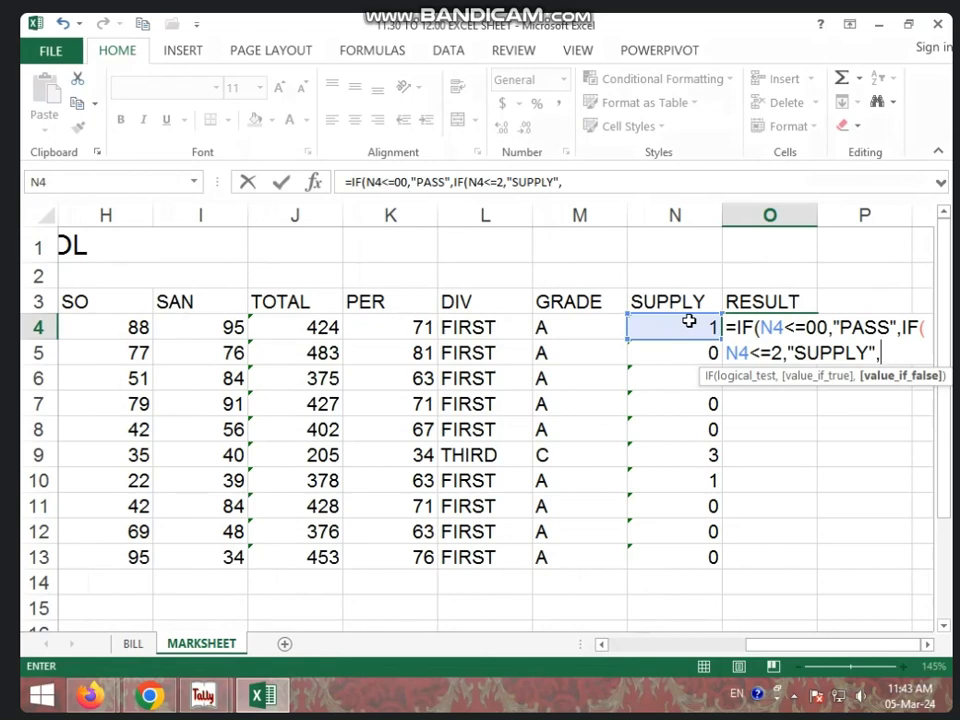
pyautogui.write('IF')
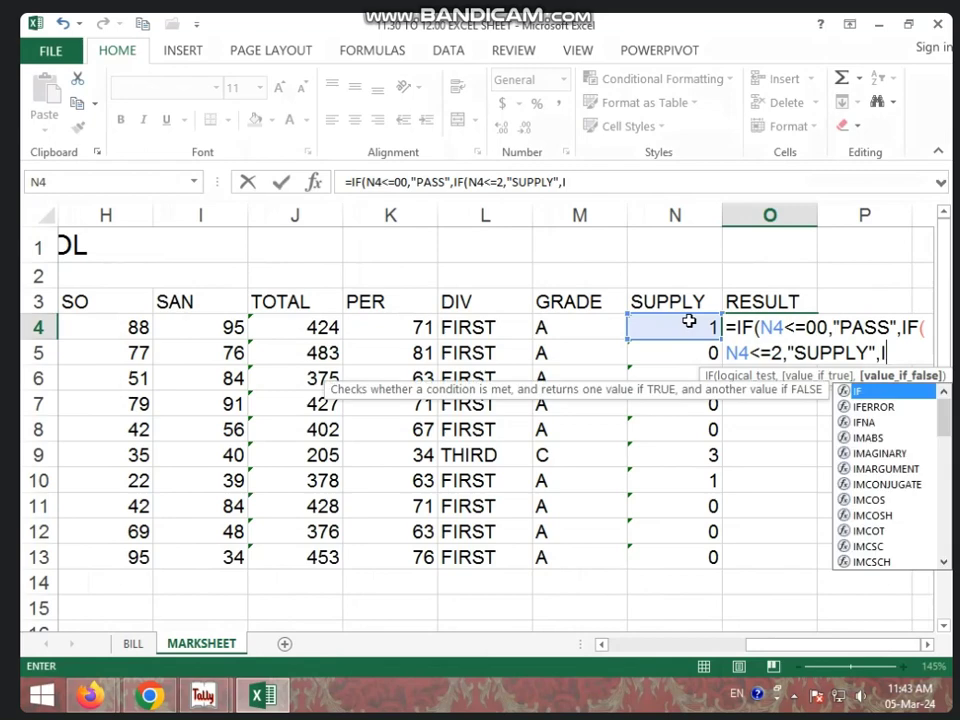
pyautogui.write('(')
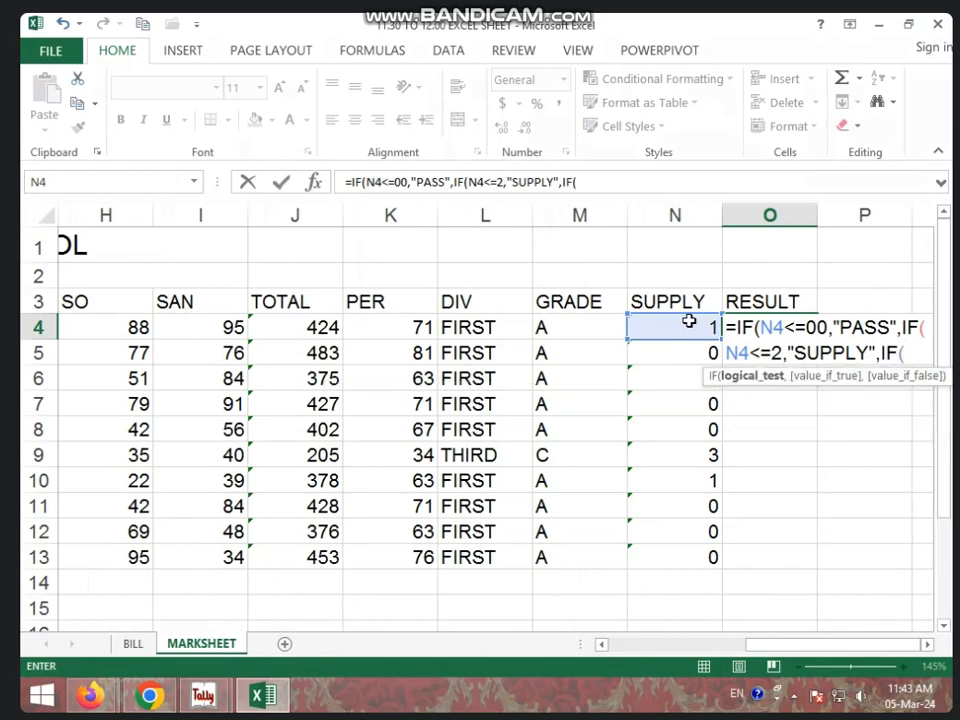
pyautogui.click(689, 321)
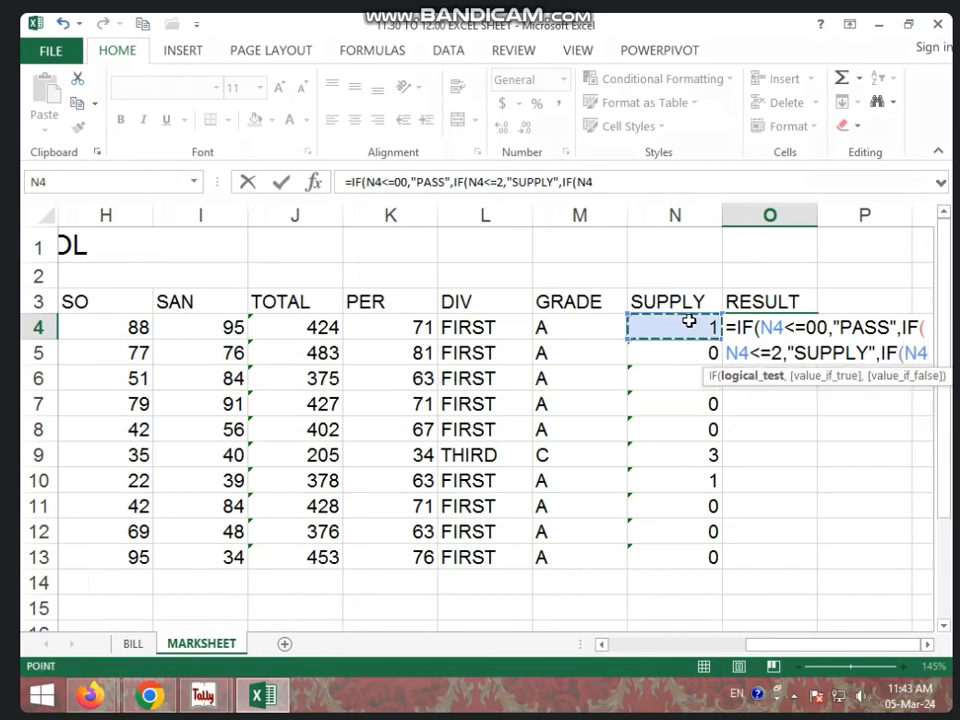
pyautogui.write('<=')
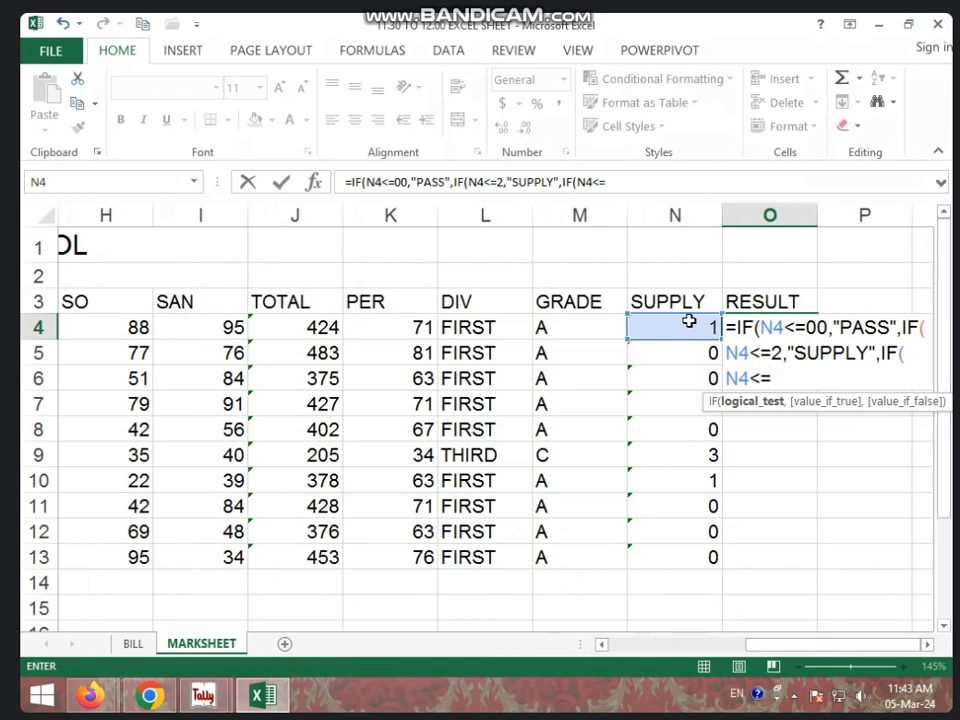
pyautogui.write('3,"FAIL"')
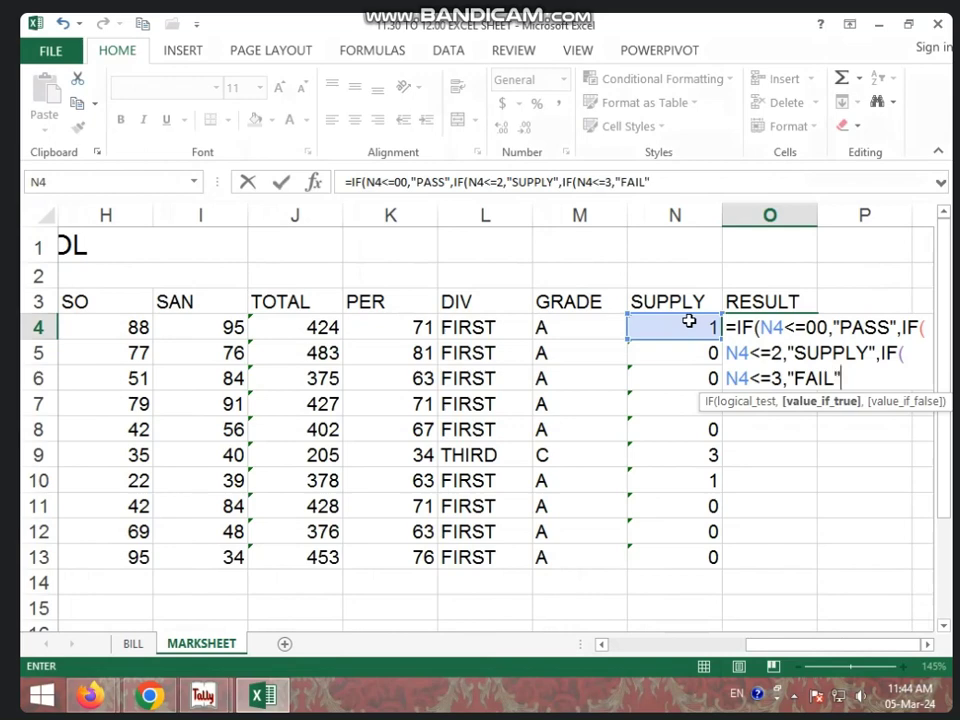
pyautogui.write(')))')
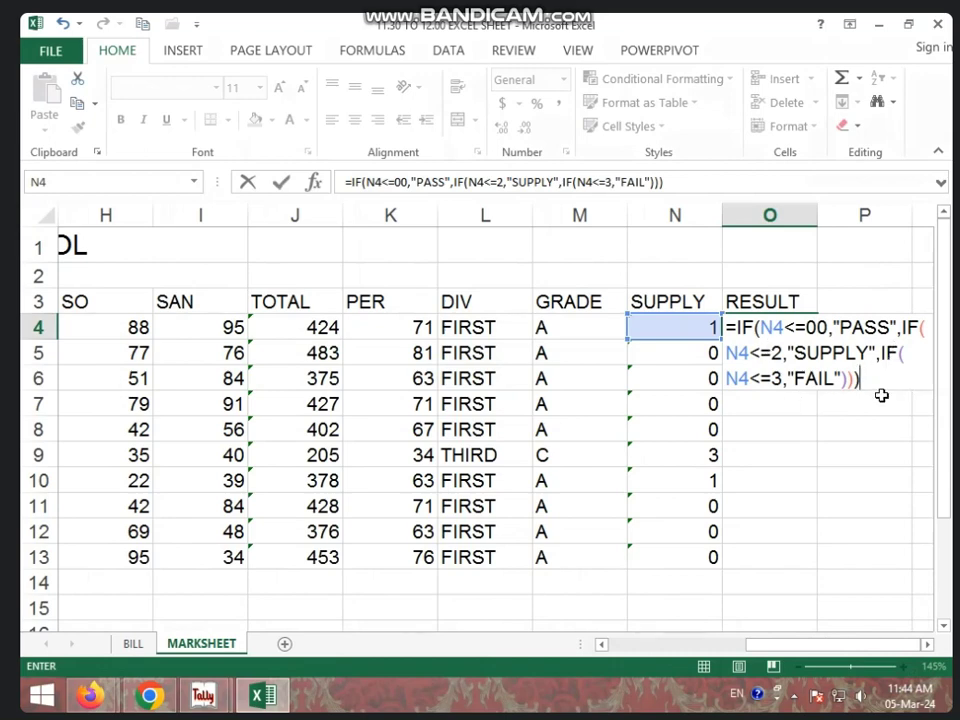
# Step: Commit the O4 RESULT formula and fill it down through O13
pyautogui.press('Return')
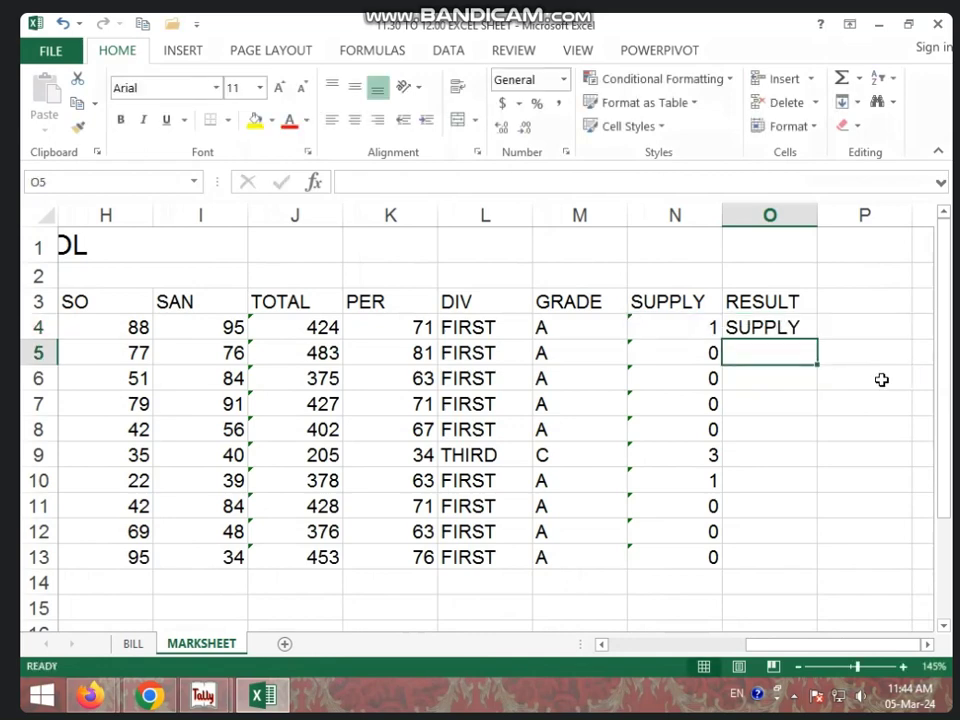
pyautogui.click(780, 328)
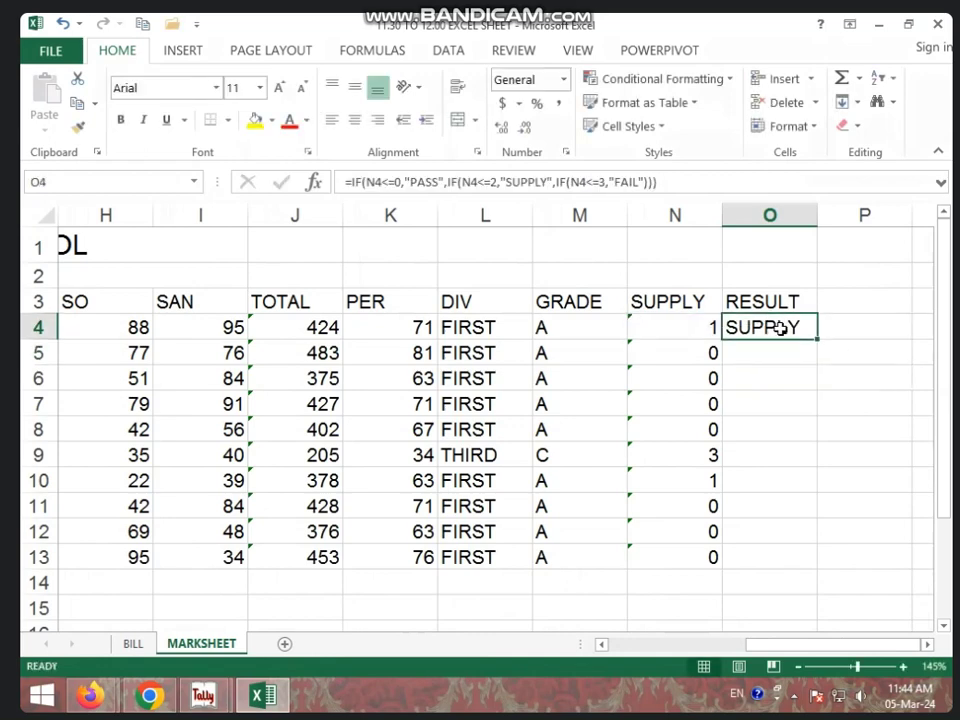
pyautogui.moveTo(817, 341); pyautogui.dragTo(793, 562)
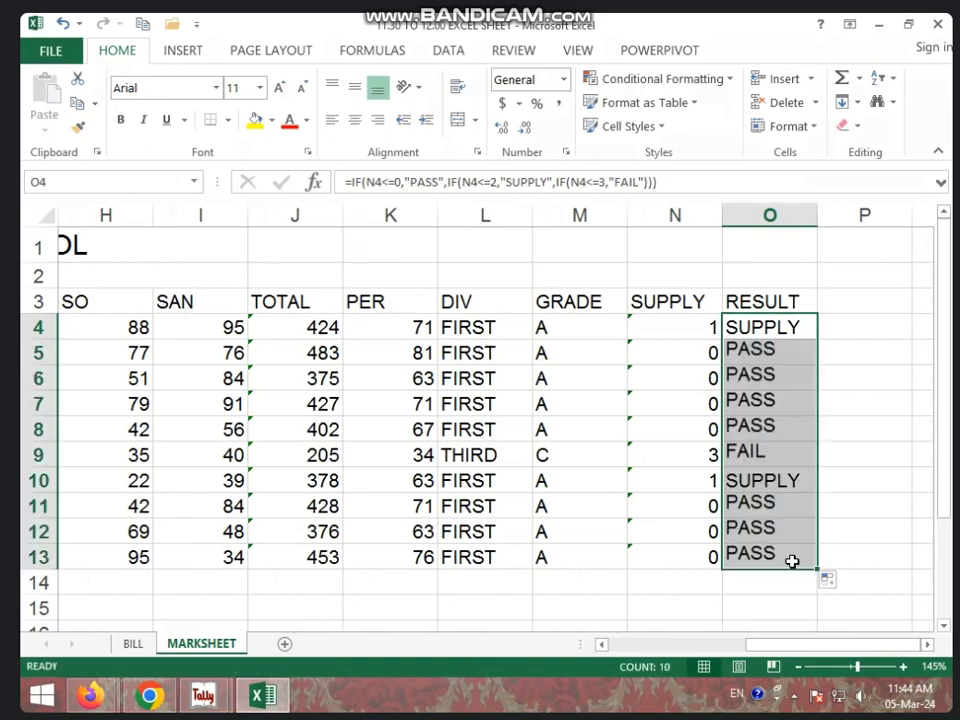
# Step: Check the RESULT and SUPPLY count formulas in rows 4, 8, 9, 10 and 13
pyautogui.click(789, 450)
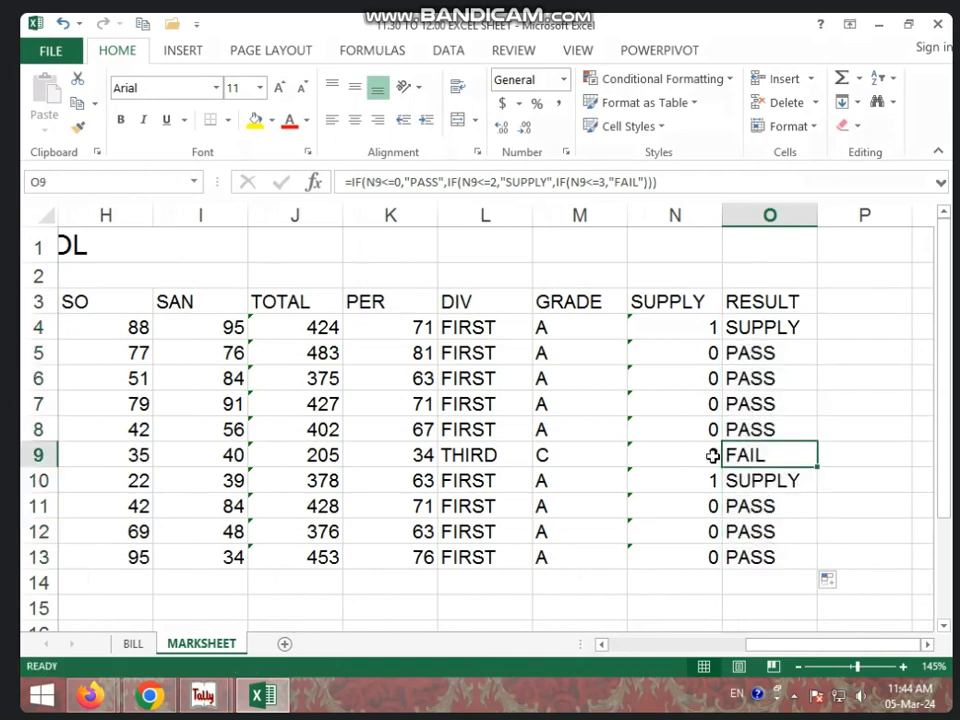
pyautogui.click(677, 329)
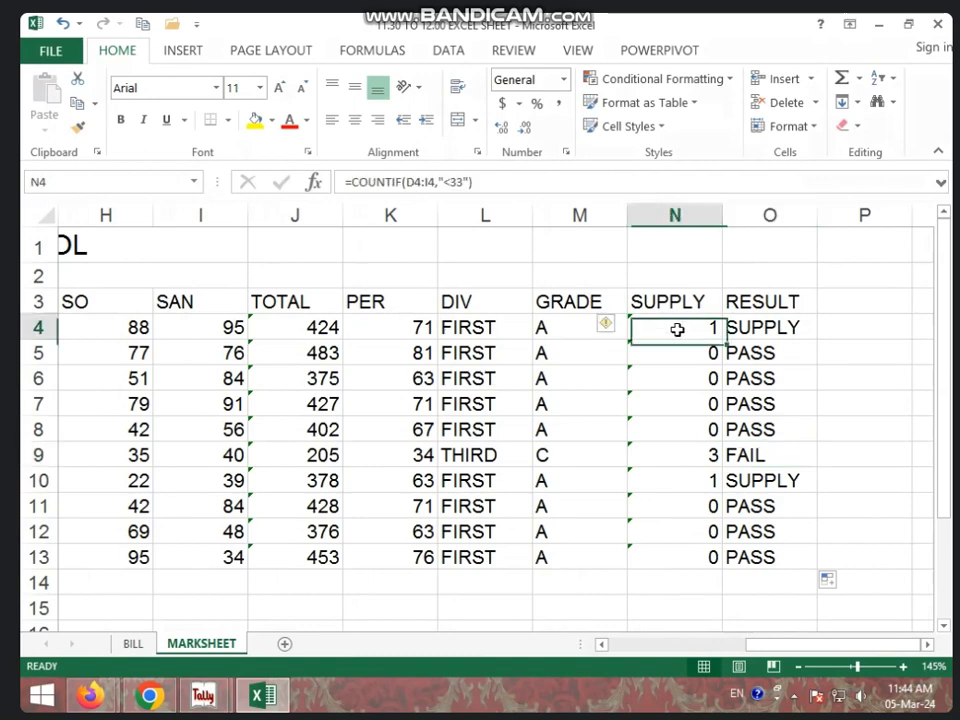
pyautogui.click(763, 328)
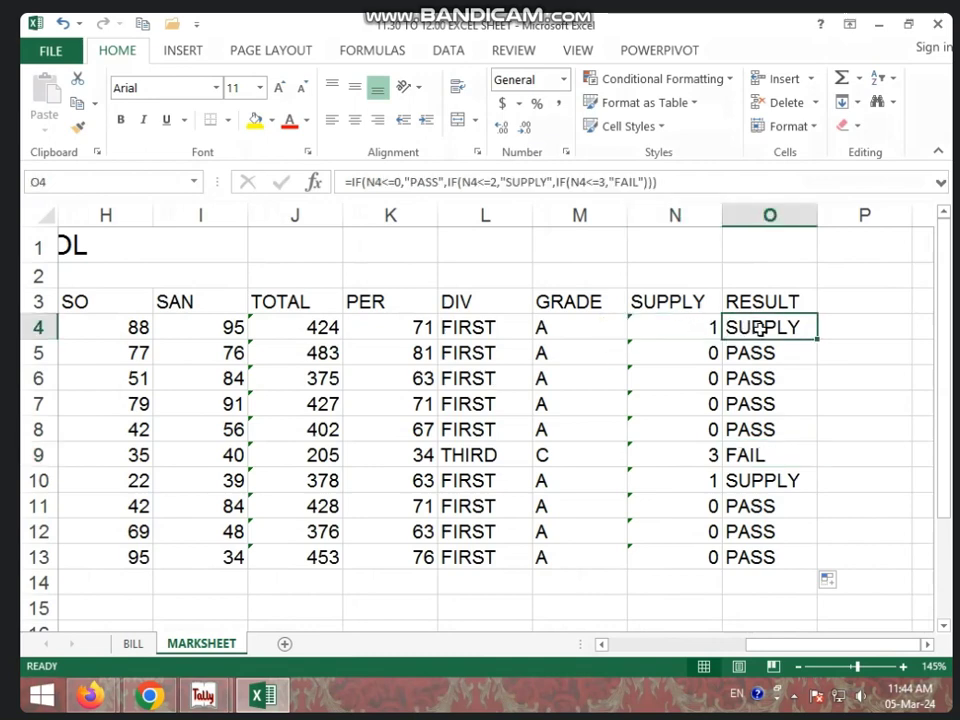
pyautogui.click(707, 378)
pyautogui.click(707, 429)
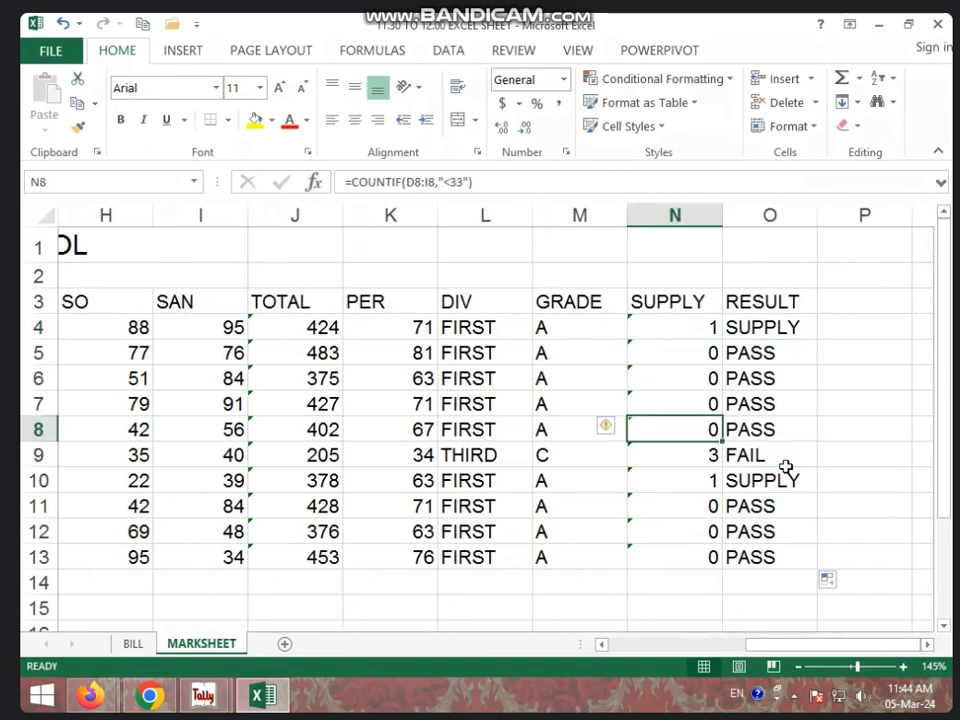
pyautogui.click(784, 548)
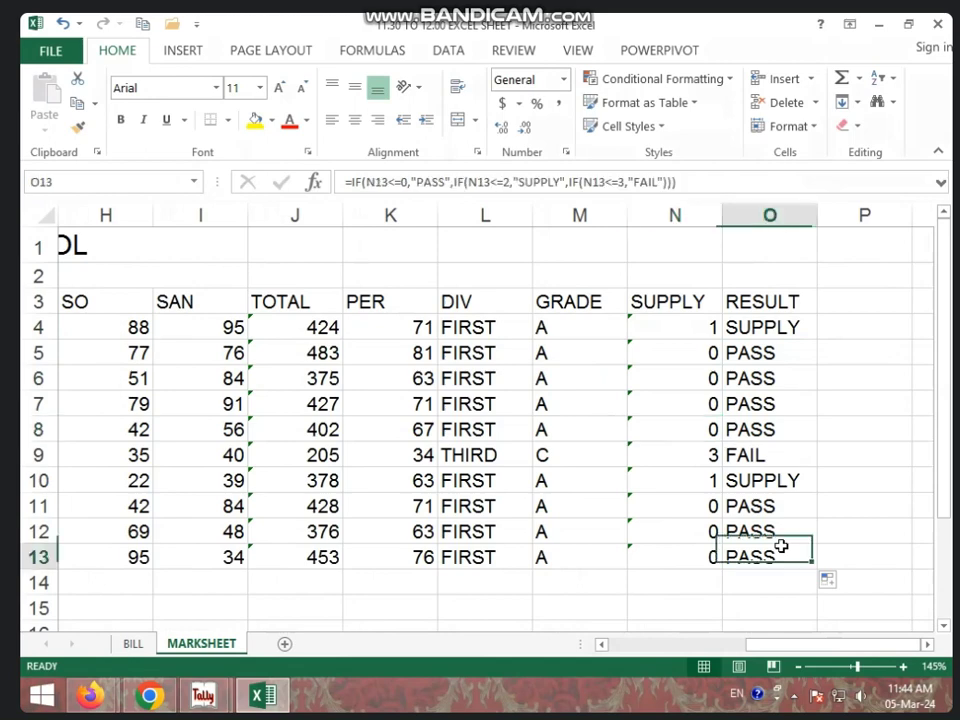
pyautogui.click(755, 480)
pyautogui.click(701, 478)
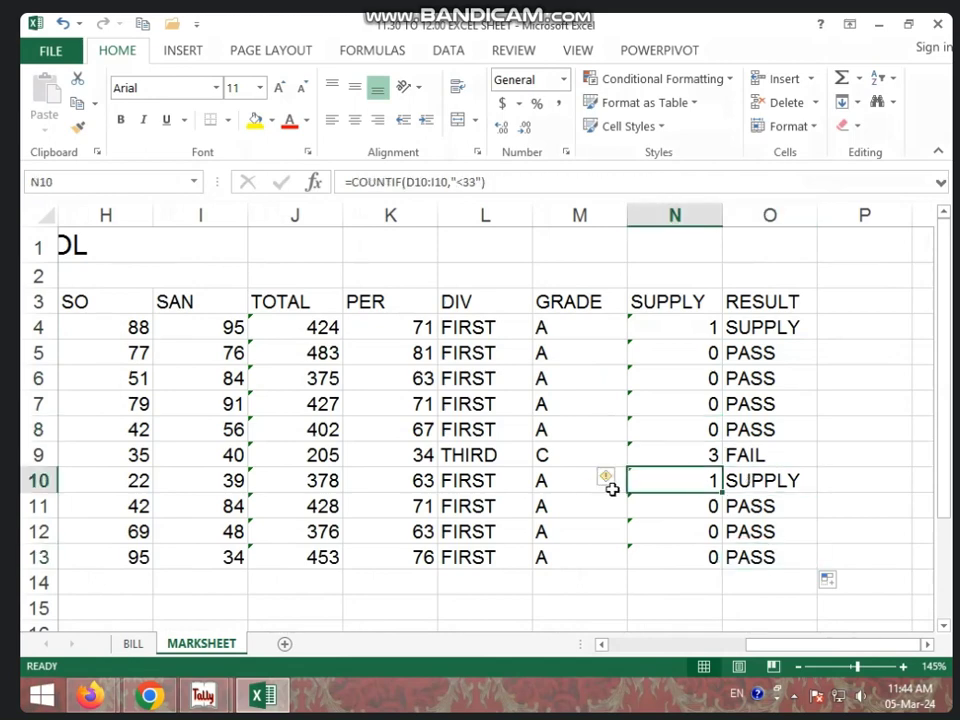